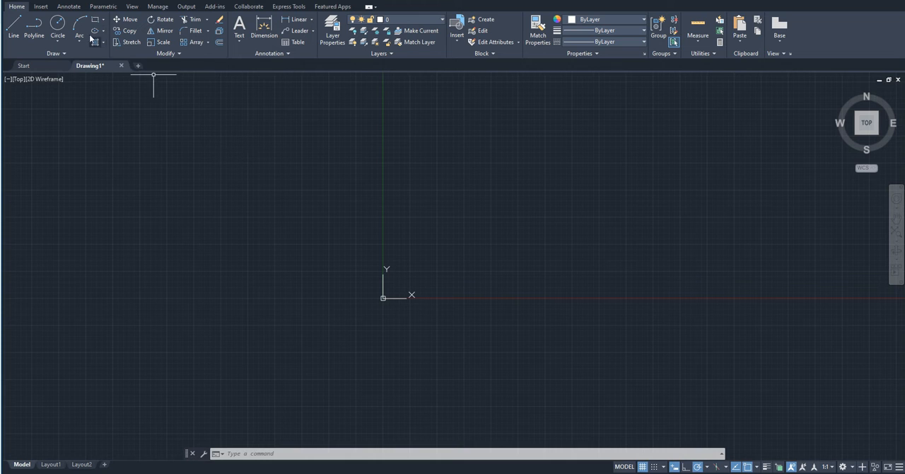
- Draw an upright rectangle a short distance left of the origin, with its lower edge near the X axis
click(126, 20)
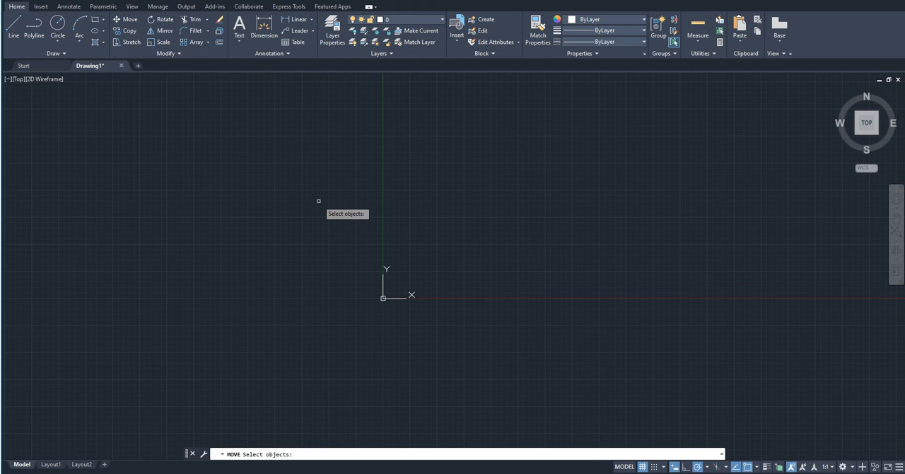
key(Escape)
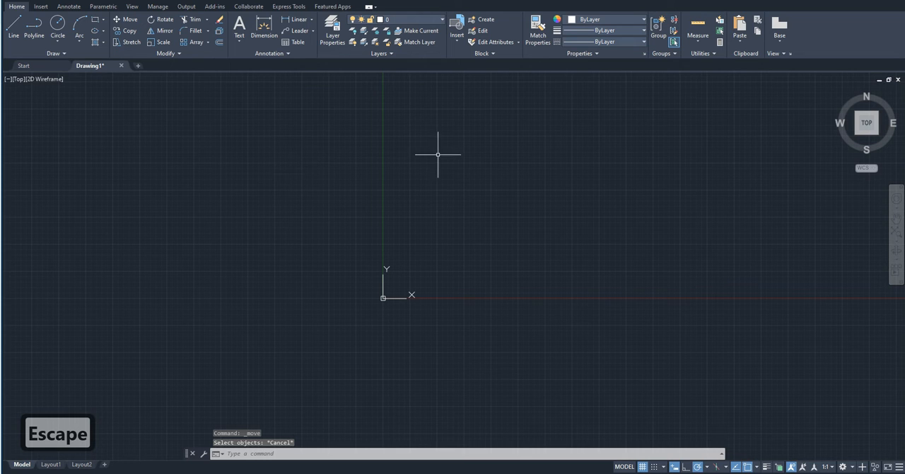
text(rec)
key(Return)
click(262, 176)
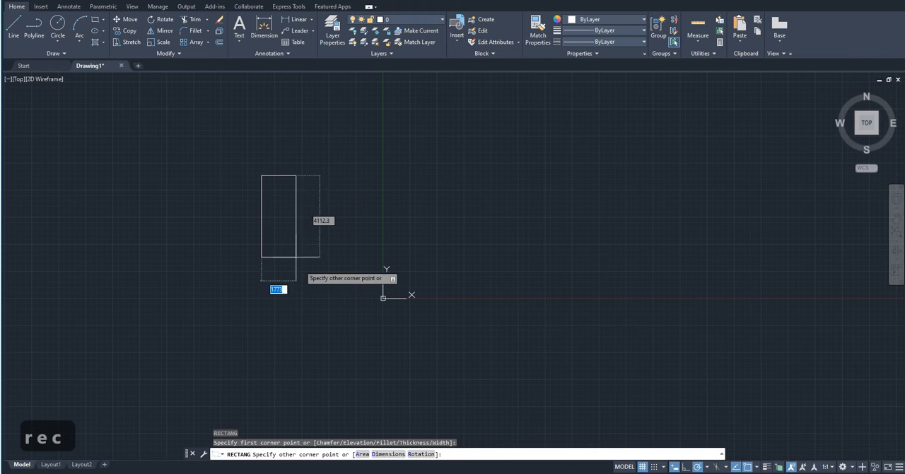
click(345, 300)
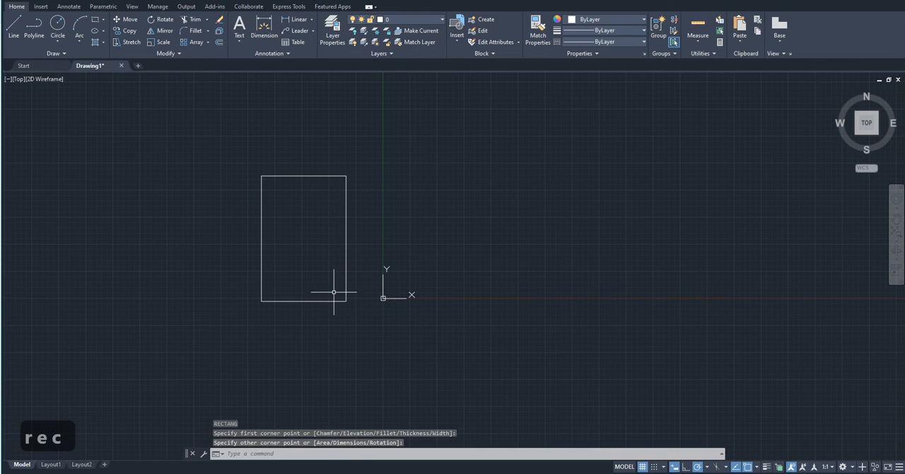
- Draw two circles of radius about 1959 centred on the midpoints of the rectangle's upper and lower edges, reaching its corners
text(c)
key(Return)
click(303, 176)
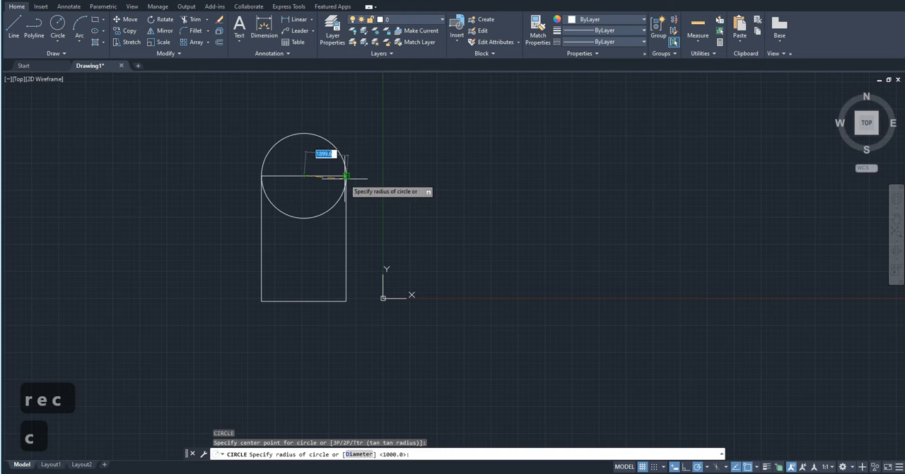
click(346, 175)
key(Return)
click(303, 301)
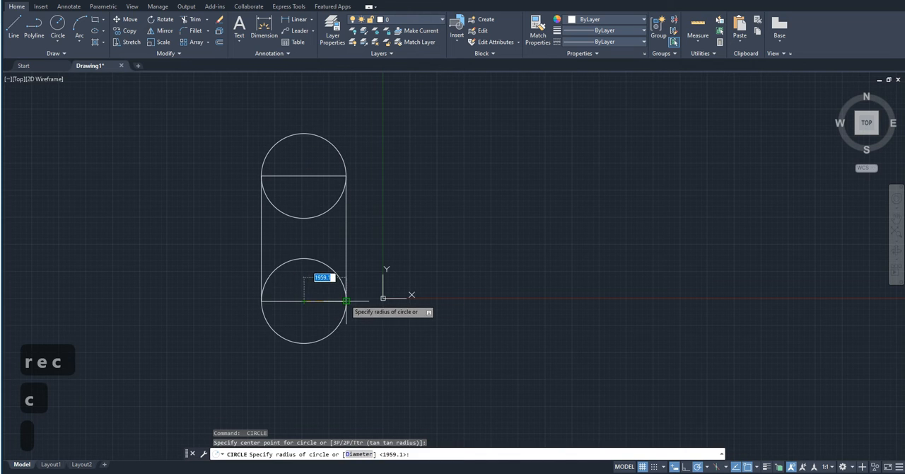
click(346, 301)
- Draw a small circle at the rectangle's centre, extending to the edges of the two large circles
scroll(357, 190, down, 2)
scroll(310, 223, up, 4)
click(309, 223)
key(Return)
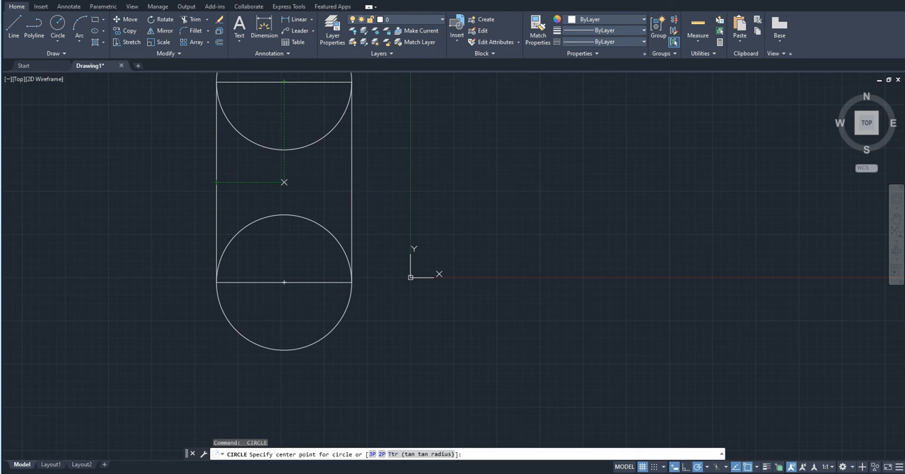
click(285, 182)
click(284, 151)
scroll(300, 286, down, 1)
scroll(299, 286, up, 2)
key(Escape)
scroll(299, 290, down, 4)
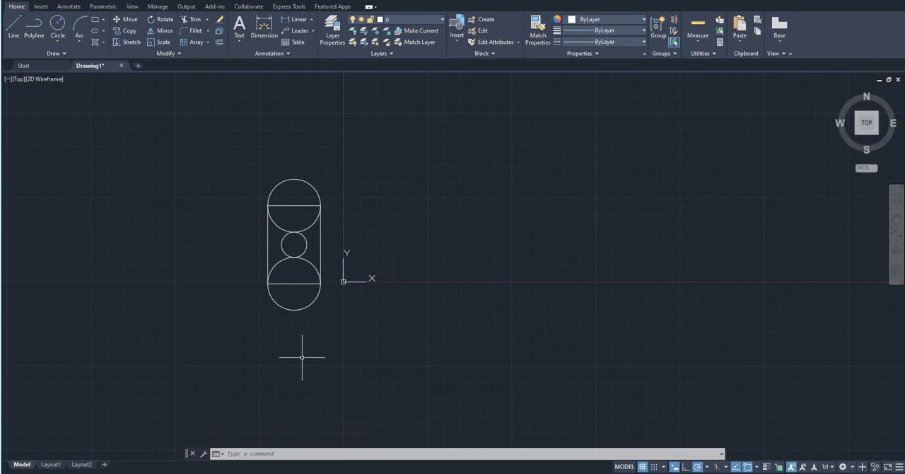
- Try to move the rectangle and its three circles, using the small circle's centre as base point
text(mov)
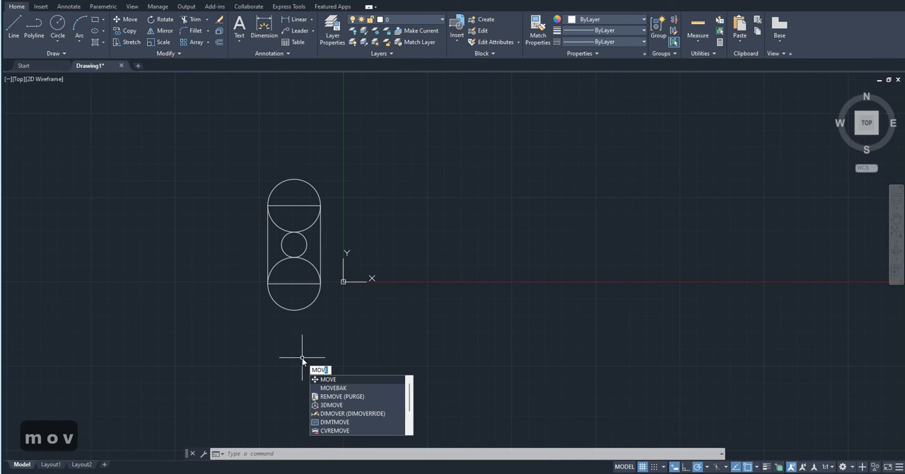
key(Return)
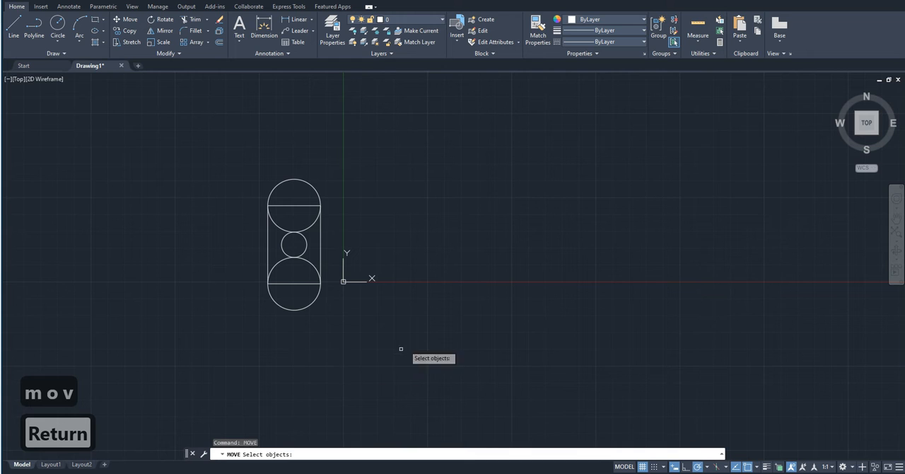
click(345, 350)
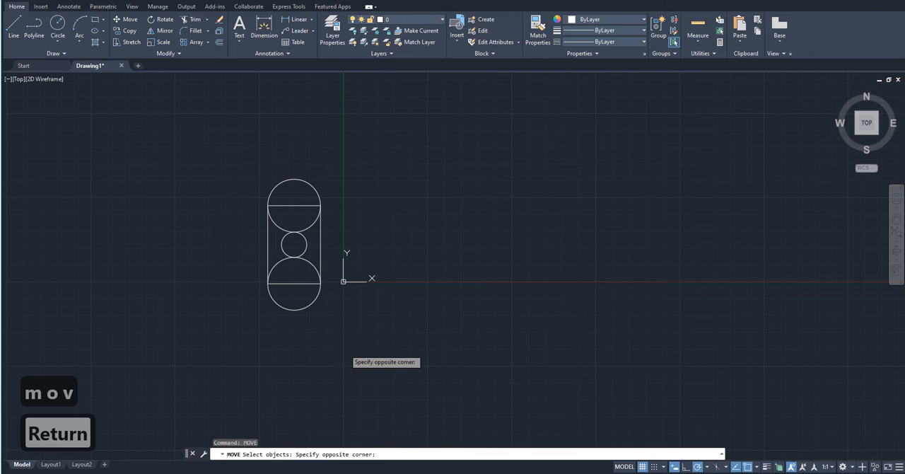
click(237, 116)
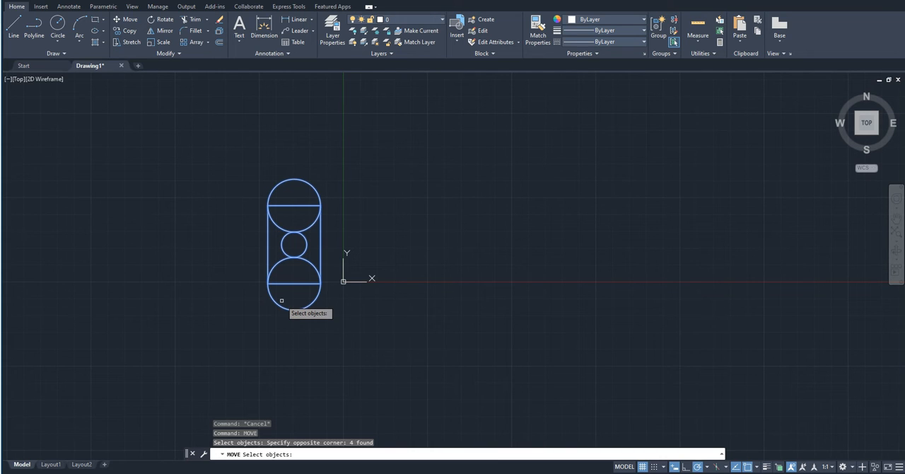
right_click(281, 338)
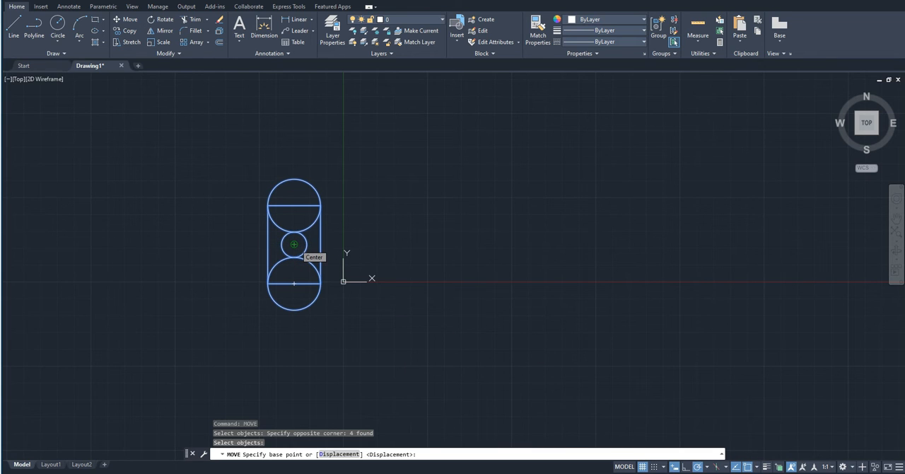
click(294, 244)
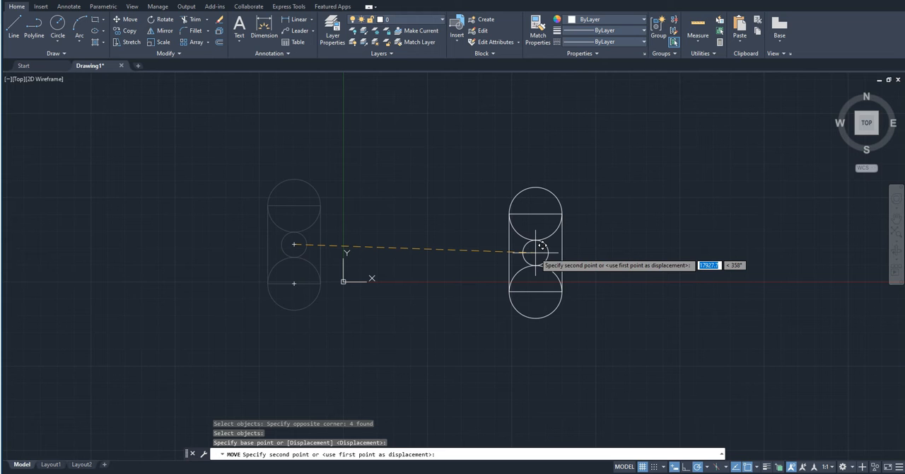
key(Escape)
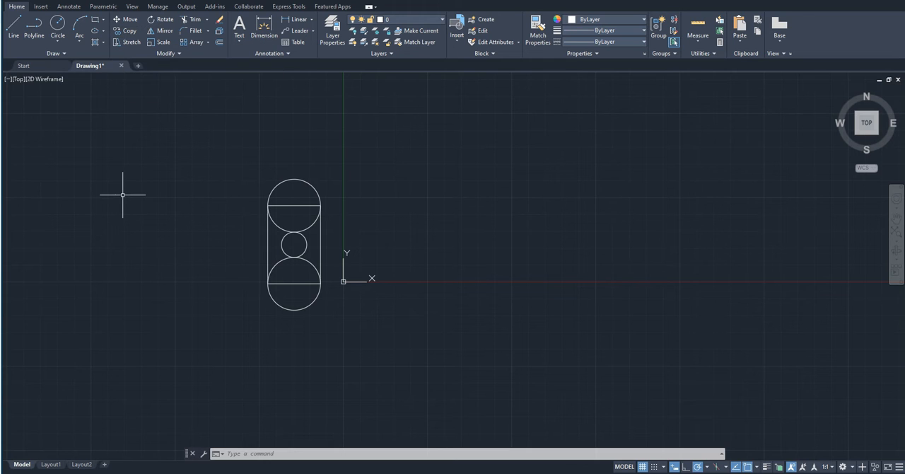
- Copy the whole figure from the small circle's centre three times in a horizontal row, about 8990 to 27230 to its right
text(co)
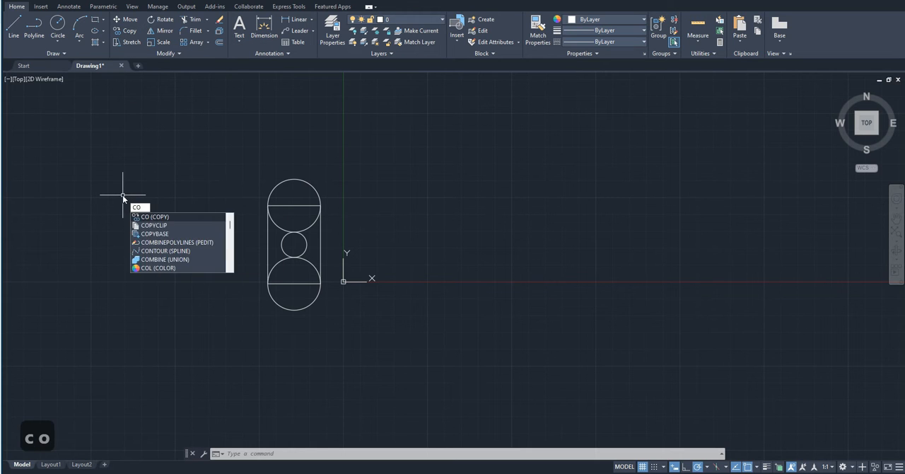
key(Return)
click(214, 150)
click(338, 328)
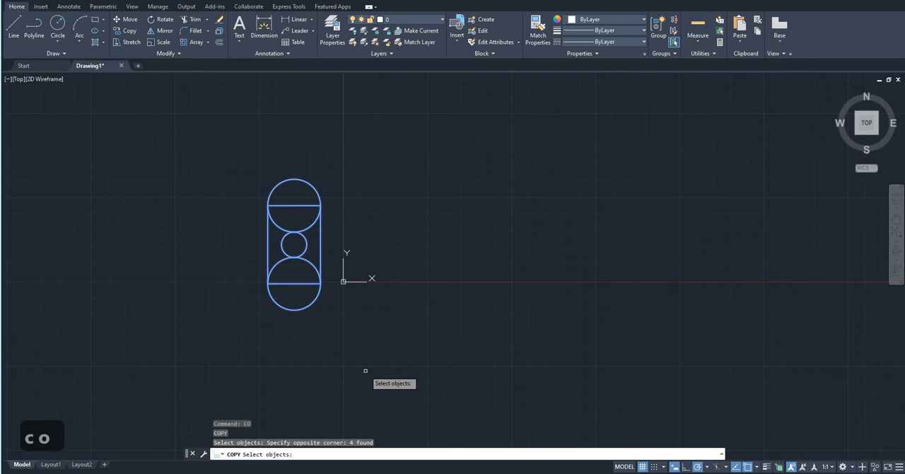
key(Return)
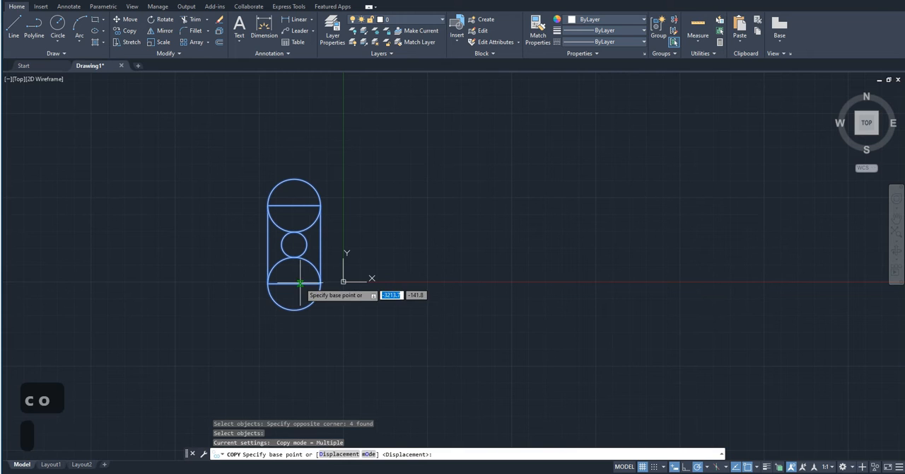
click(294, 245)
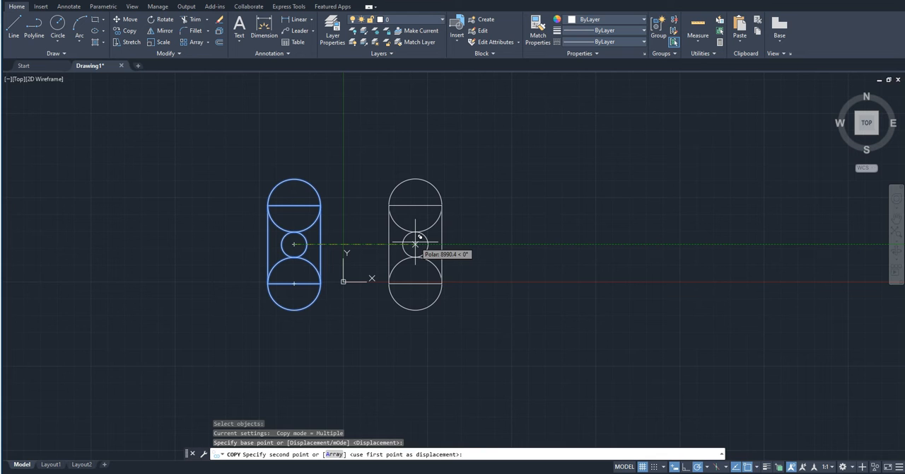
click(415, 244)
click(535, 245)
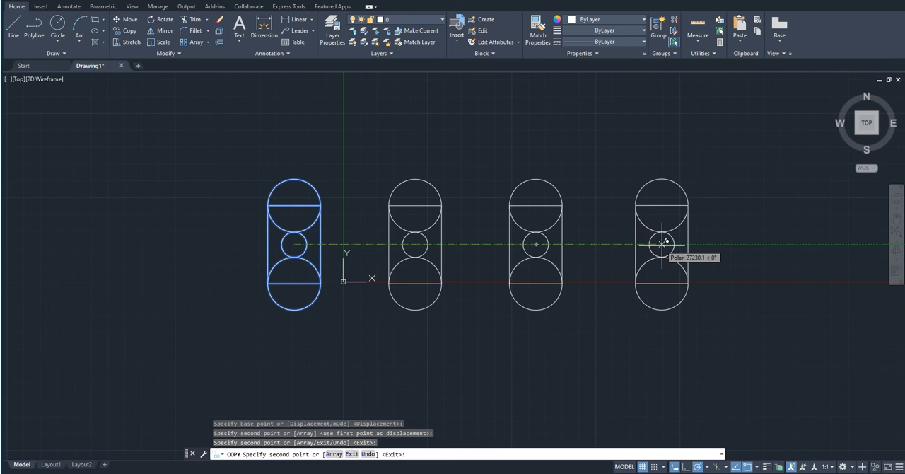
click(662, 244)
- Place four more copies of the figure freely below the row and end the Copy command
click(735, 348)
click(597, 367)
click(492, 363)
click(353, 359)
key(Escape)
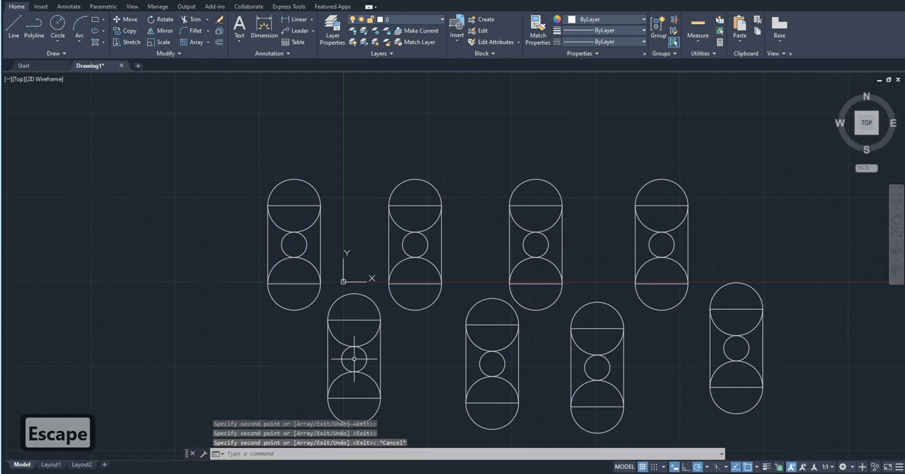
- Undo the Copy operation so only the original figure is left
scroll(353, 358, down, 2)
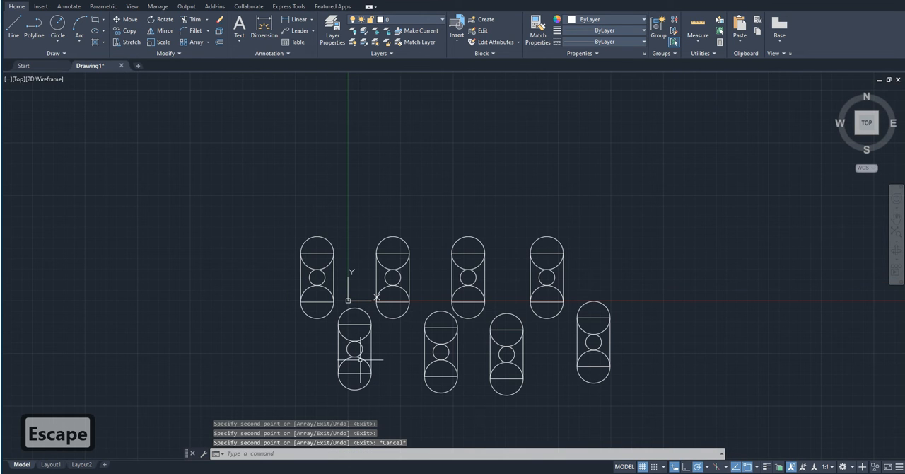
key(ctrl+z)
key(ctrl+z)
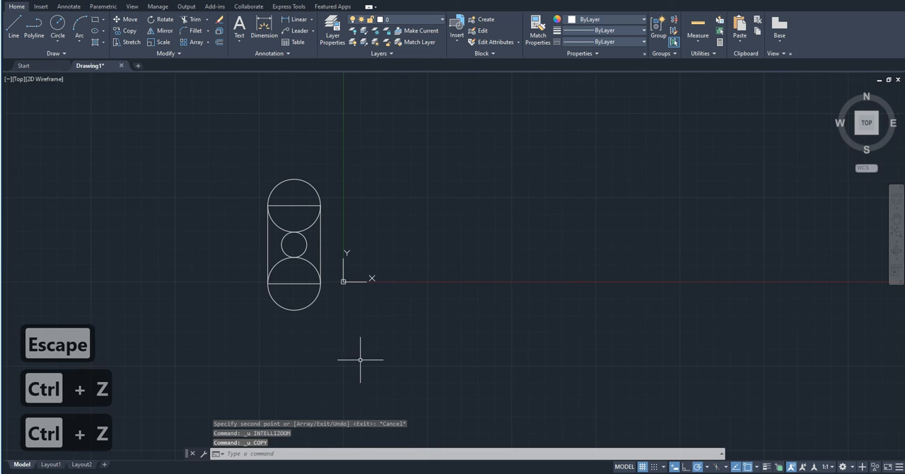
key(Escape)
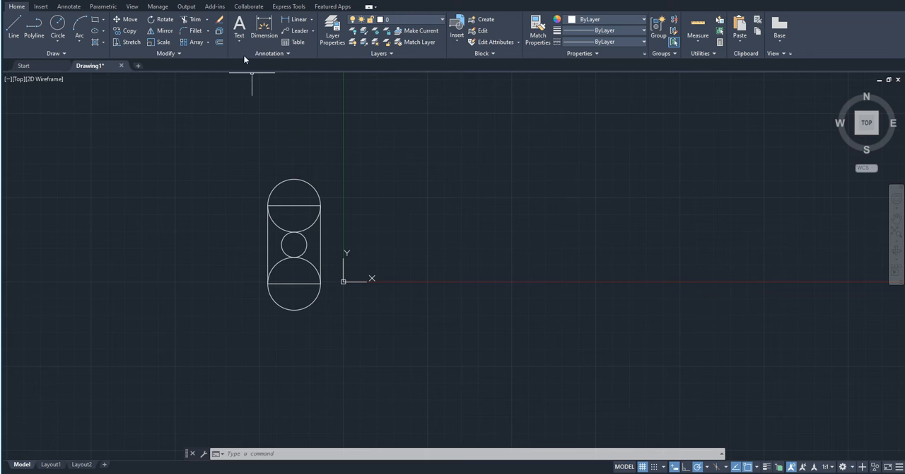
click(130, 30)
click(249, 145)
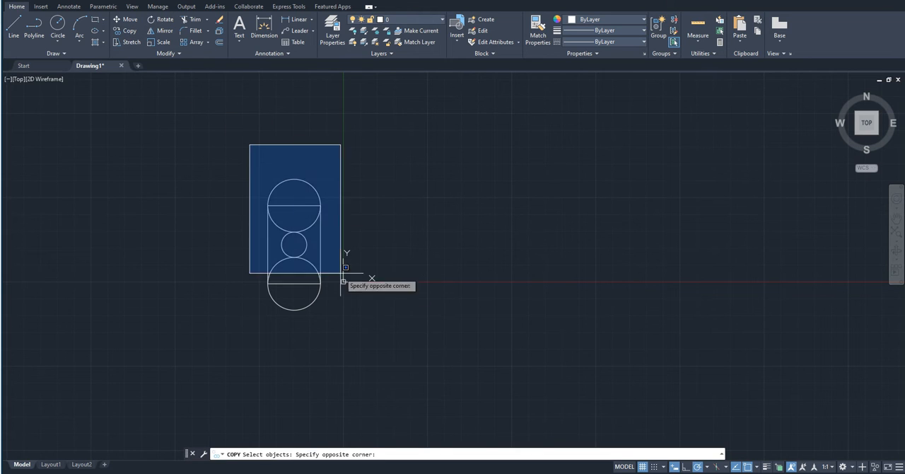
click(348, 343)
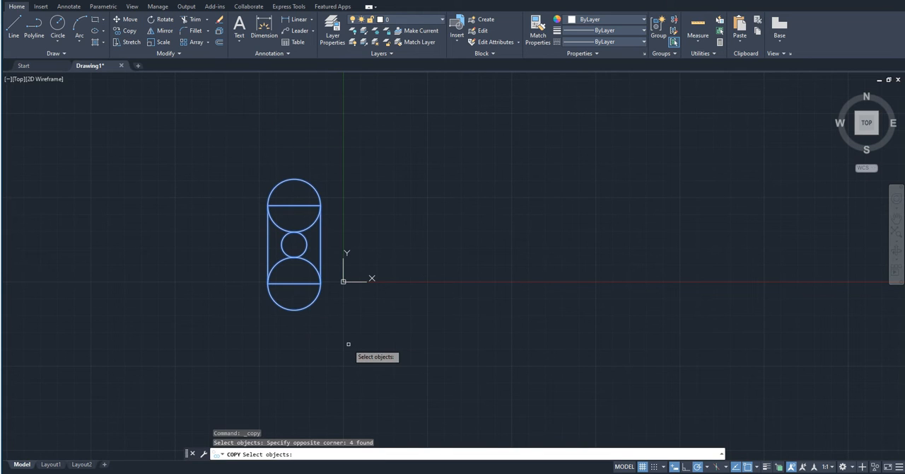
key(Return)
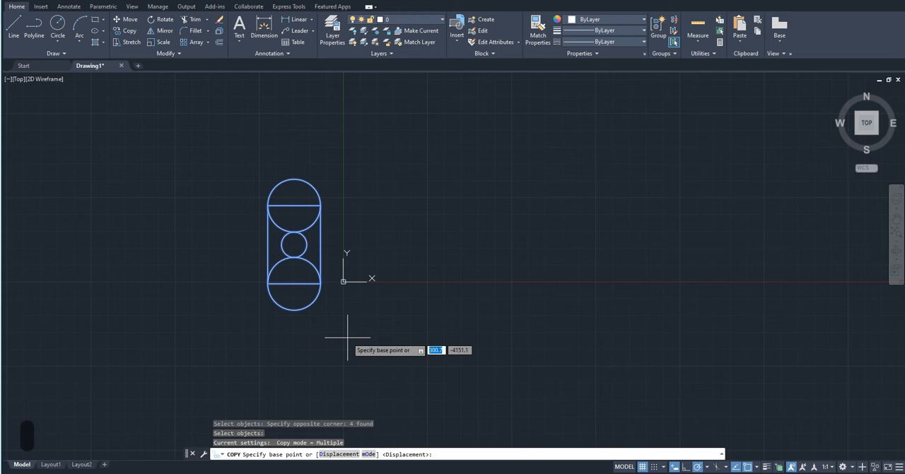
text(a)
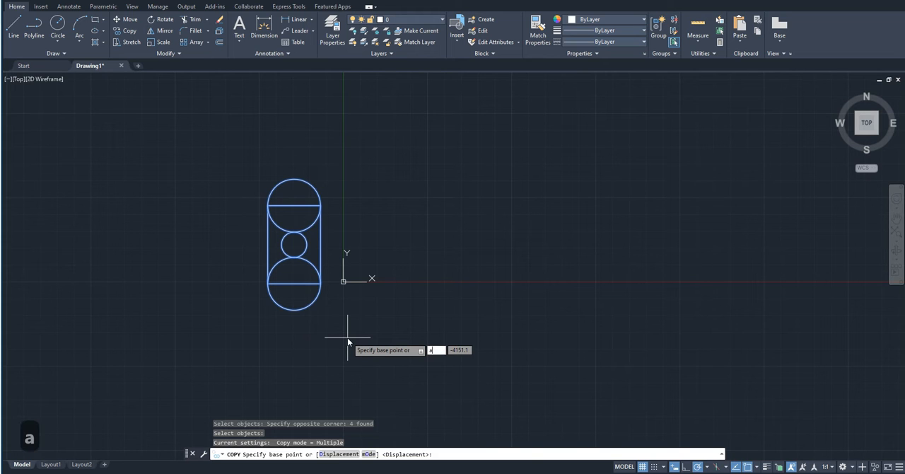
click(294, 244)
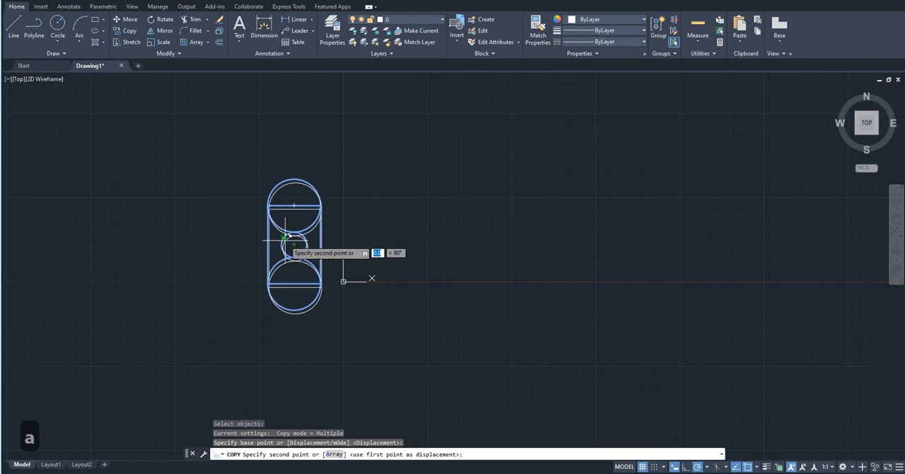
key(Escape)
- Copy the whole figure from the small circle's centre as a horizontal array of 5 items spaced 5000 apart
click(240, 147)
click(364, 341)
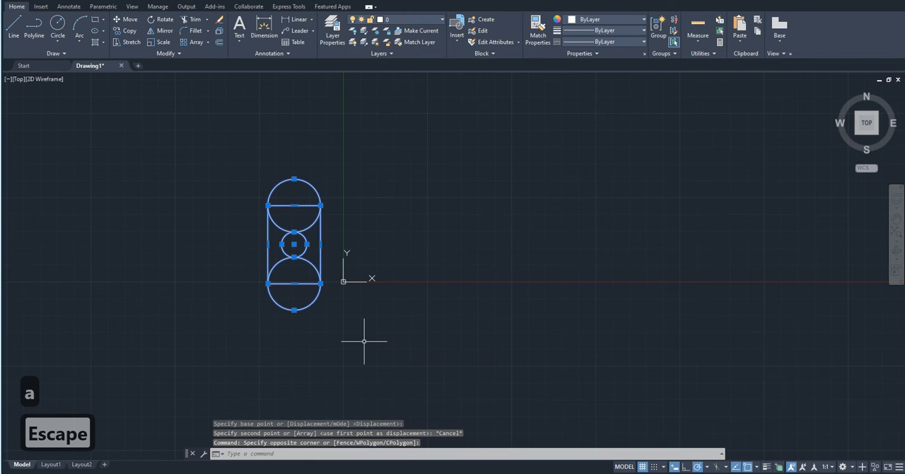
text(co)
key(Return)
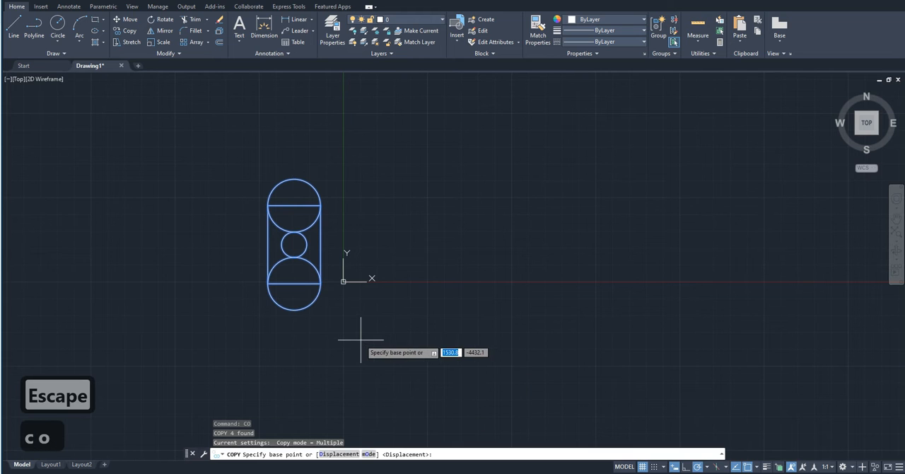
click(294, 245)
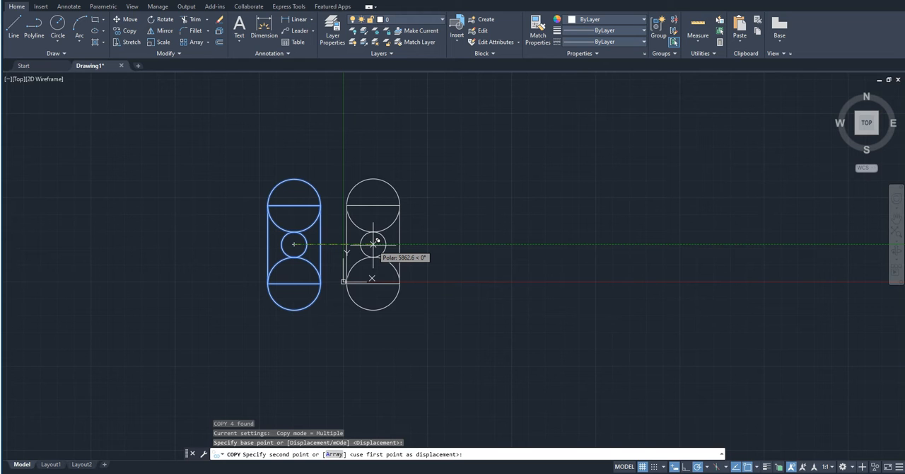
text(a)
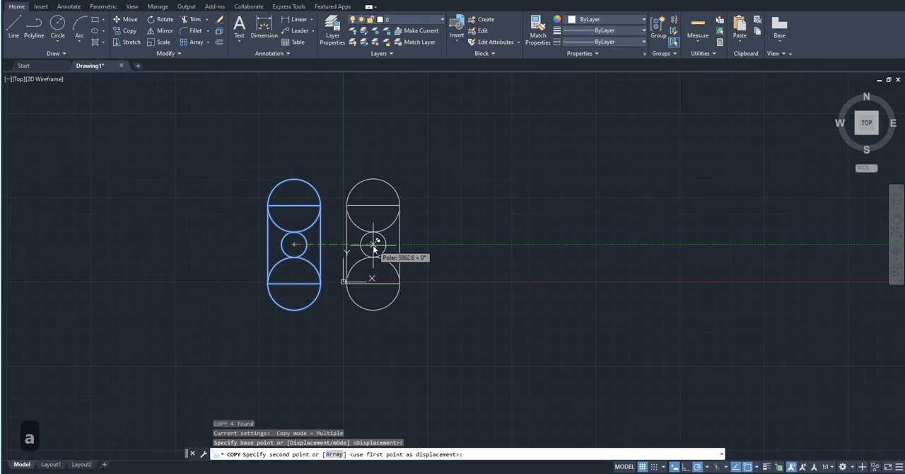
key(Return)
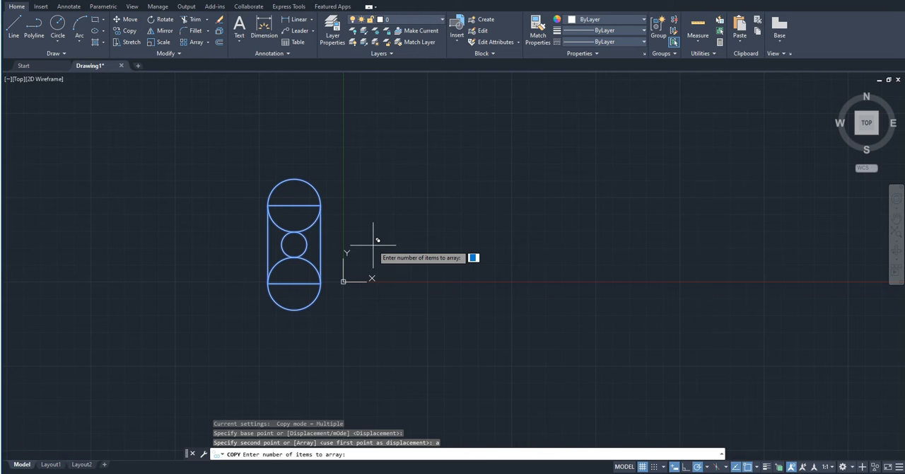
text(5)
key(Return)
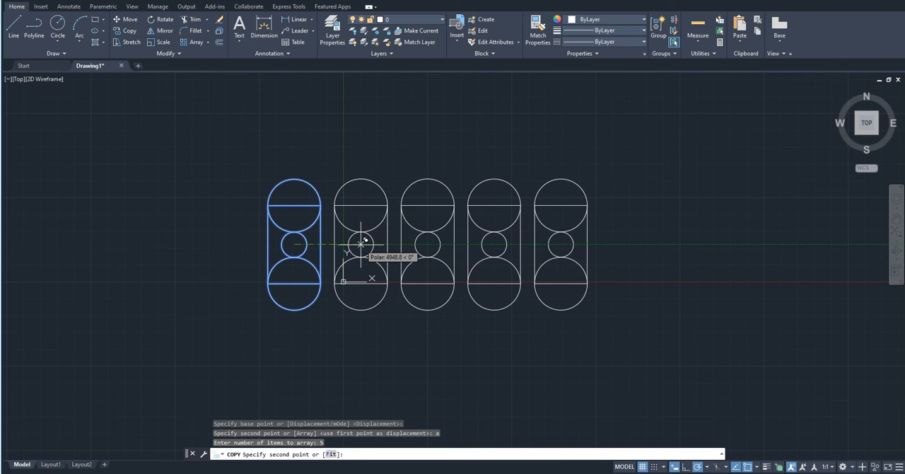
text(5000)
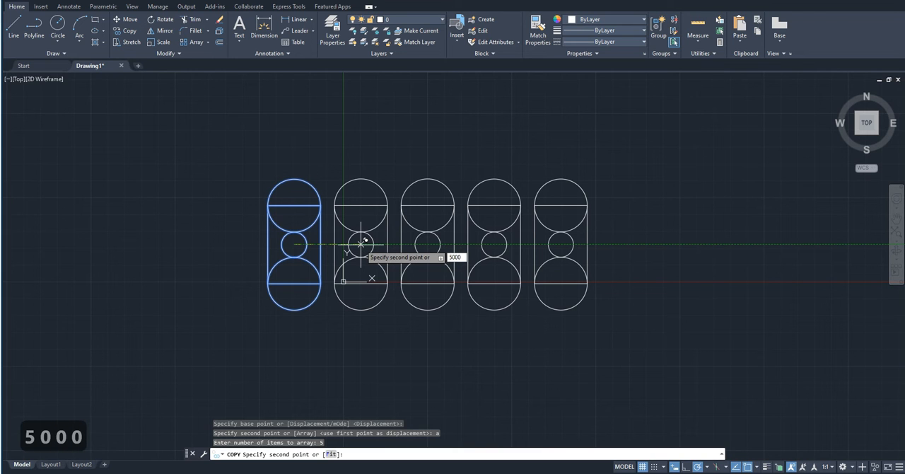
key(Return)
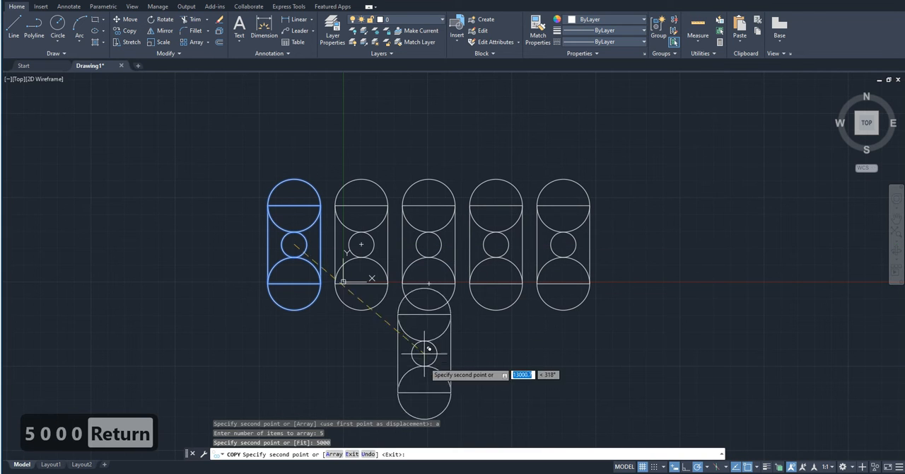
key(Escape)
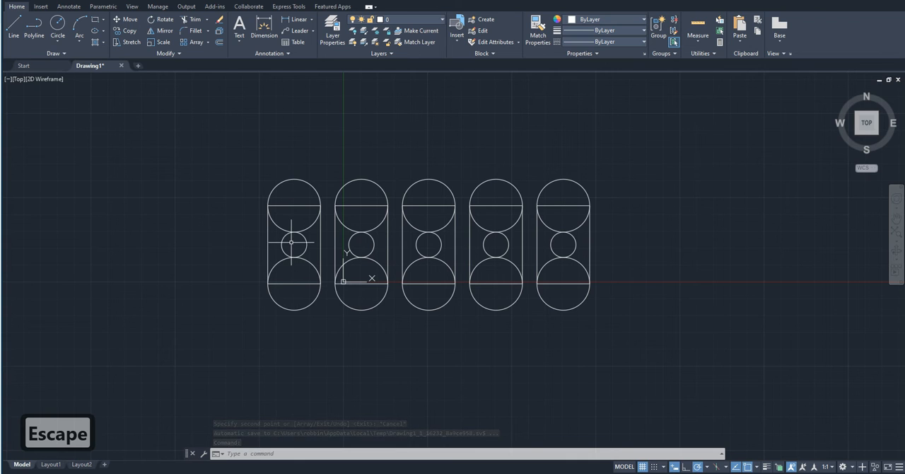
- Check the centre-to-centre distance and the side gap between the first two figures with temporary lines, leaving none drawn
text(l)
key(space)
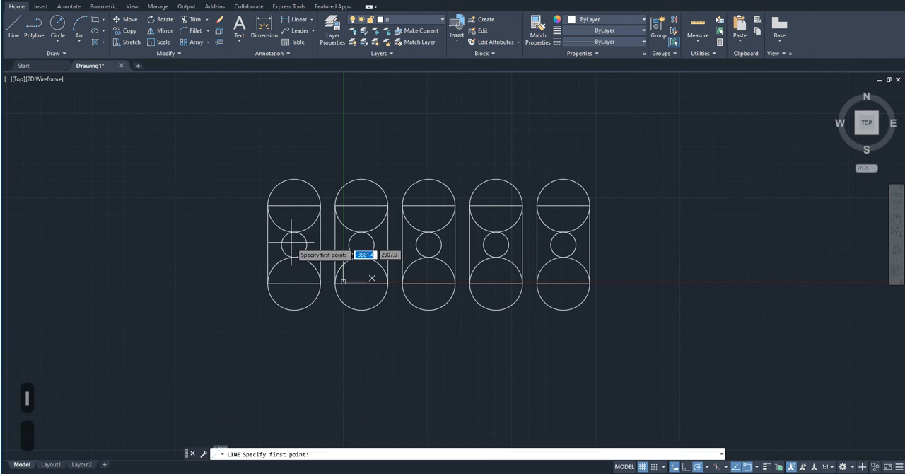
click(294, 244)
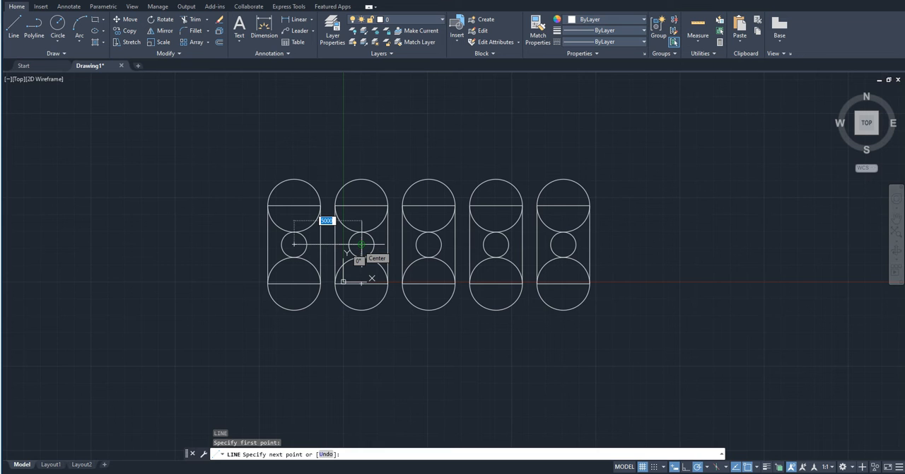
key(Escape)
key(Return)
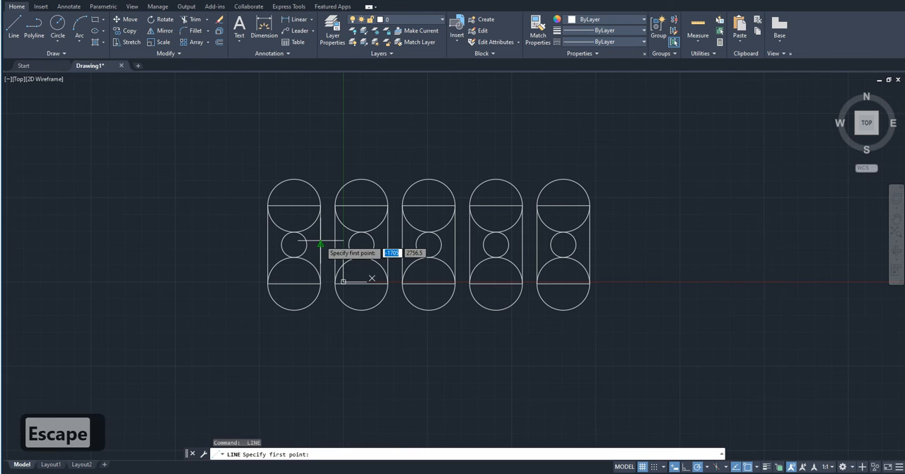
click(321, 244)
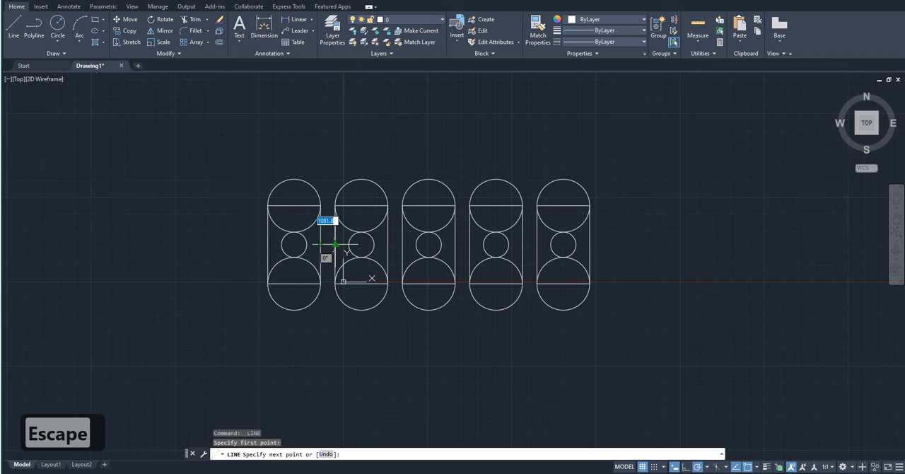
key(Escape)
- Delete the four arrayed copies, keeping only the original figure
scroll(429, 352, down, 2)
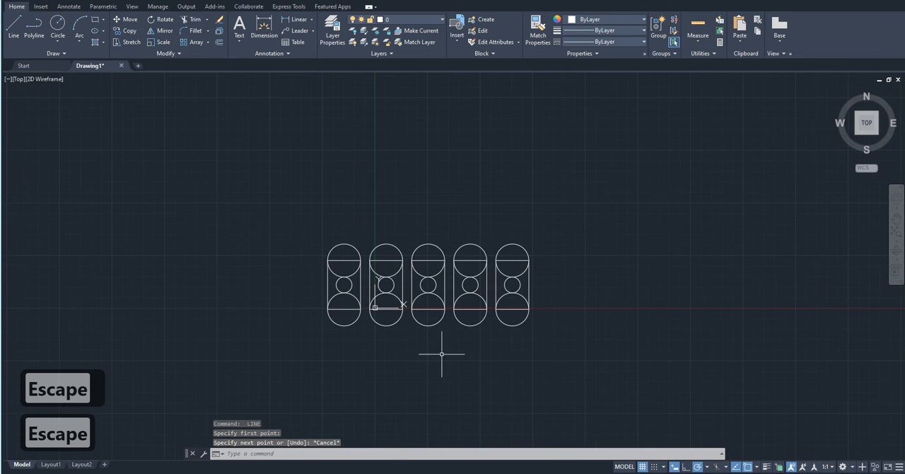
click(572, 385)
click(381, 176)
key(Delete)
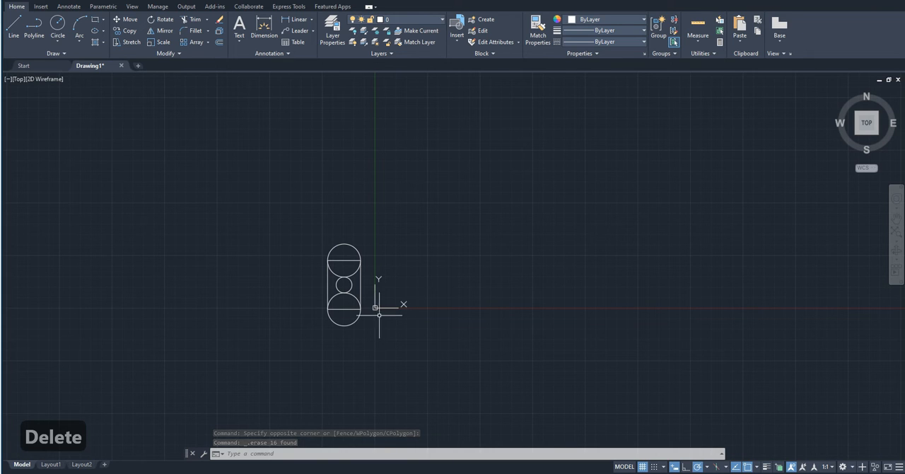
click(381, 361)
click(388, 351)
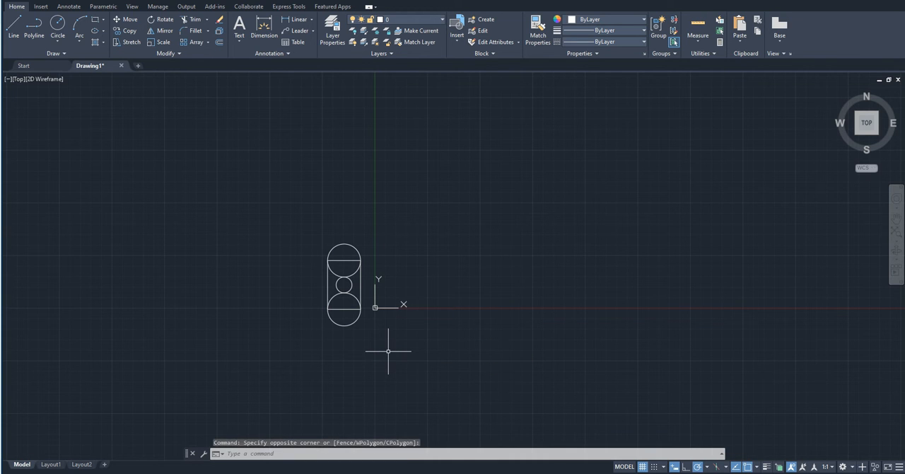
- Rotate the whole figure freely about the rectangle's lower-right corner by about 294°
click(381, 349)
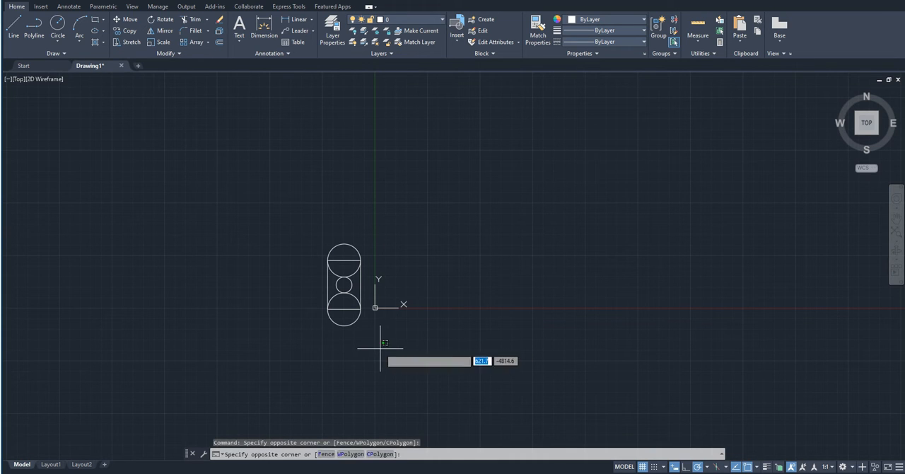
click(322, 195)
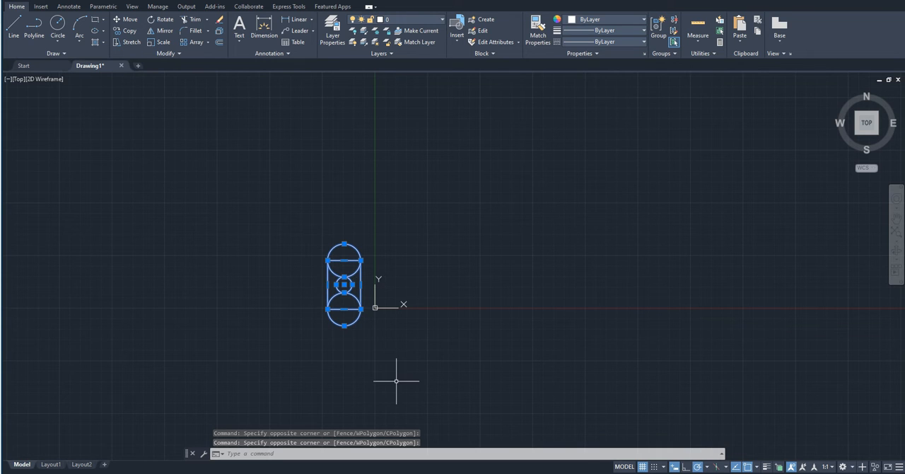
scroll(338, 355, up, 2)
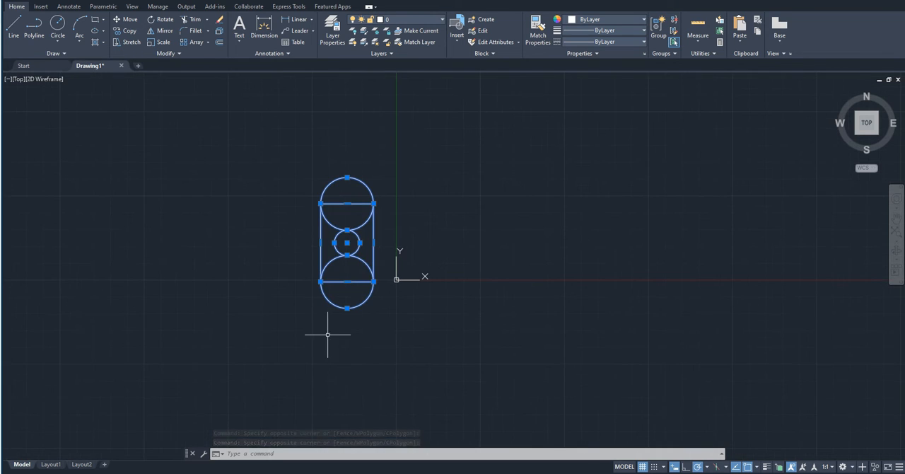
click(163, 20)
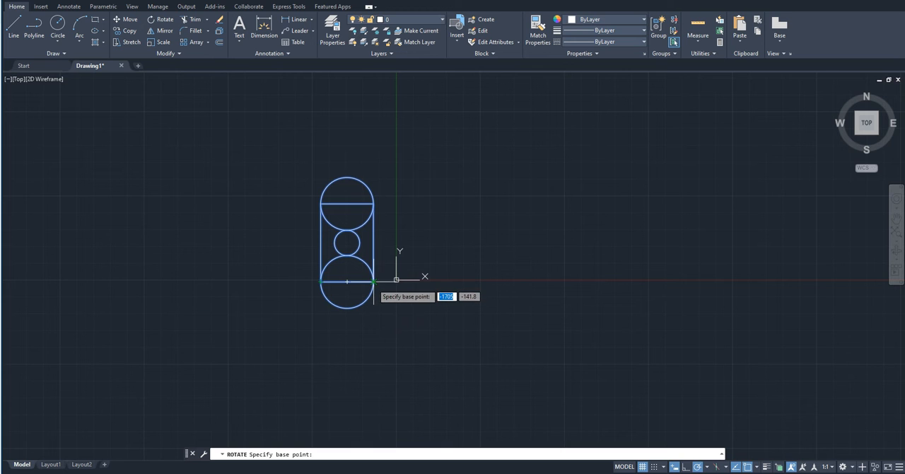
click(373, 281)
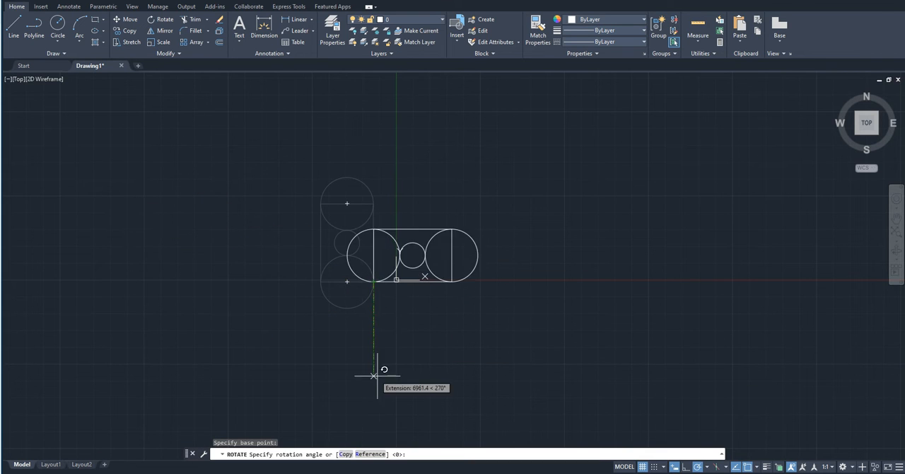
click(415, 374)
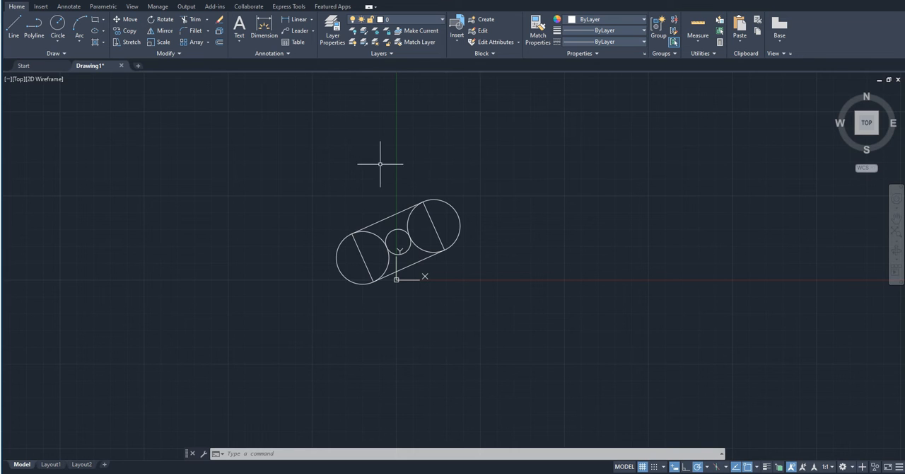
- Rotate the tilted figure about the rectangle's lowest corner with the Reference option, aligning the short side from that corner to 180°
click(302, 158)
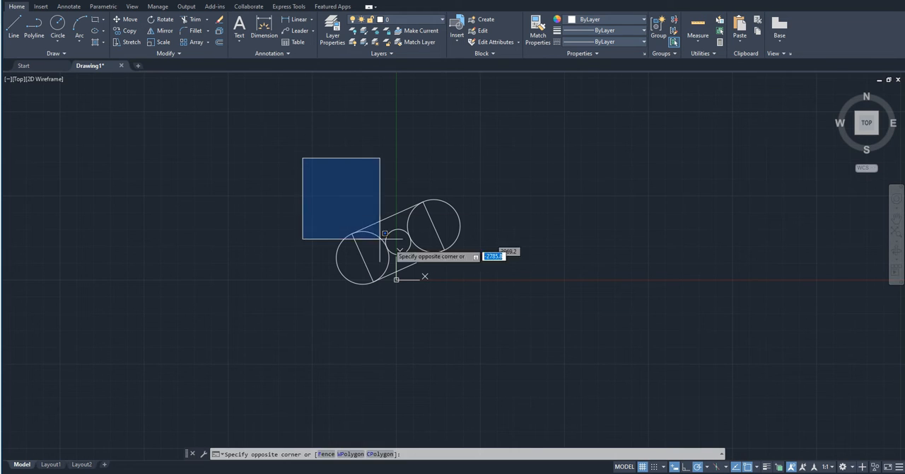
click(478, 329)
text(ro)
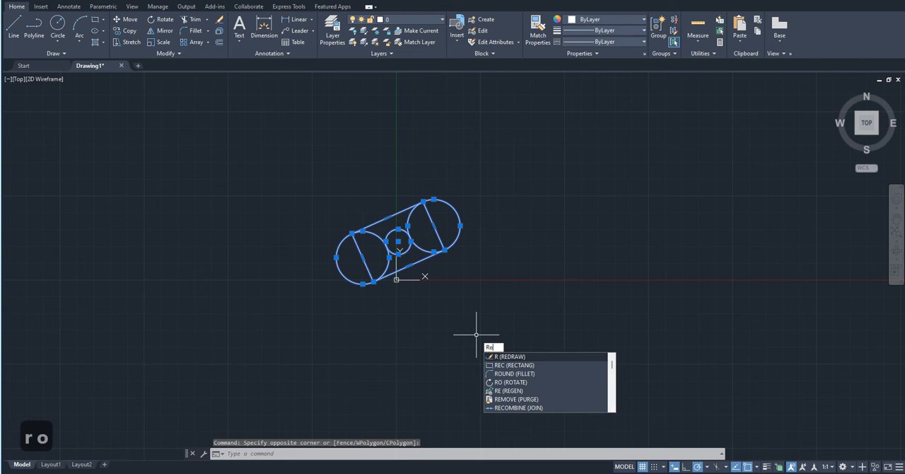
key(Return)
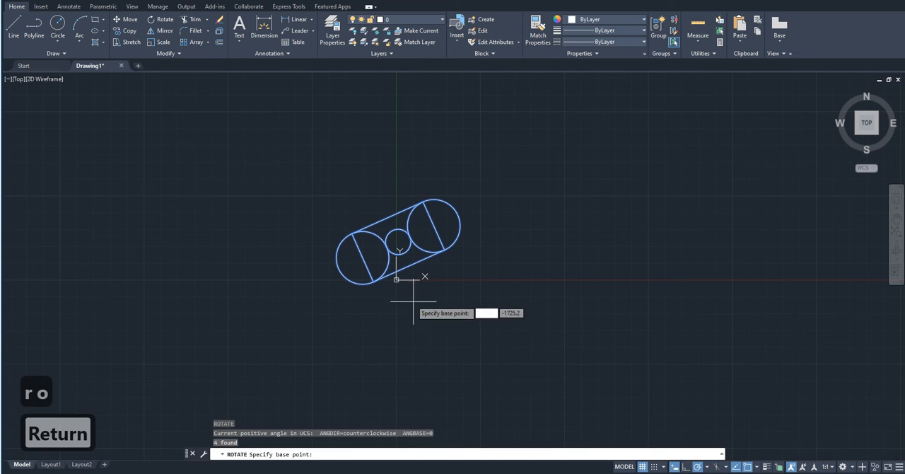
click(374, 281)
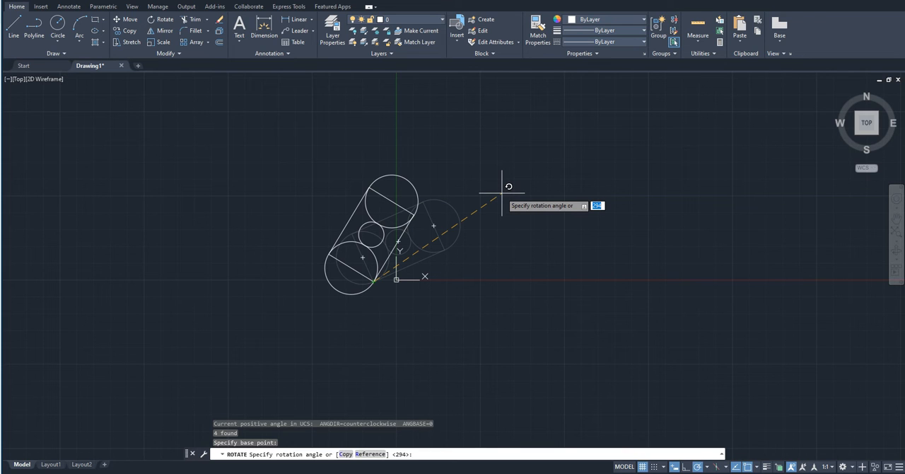
text(r)
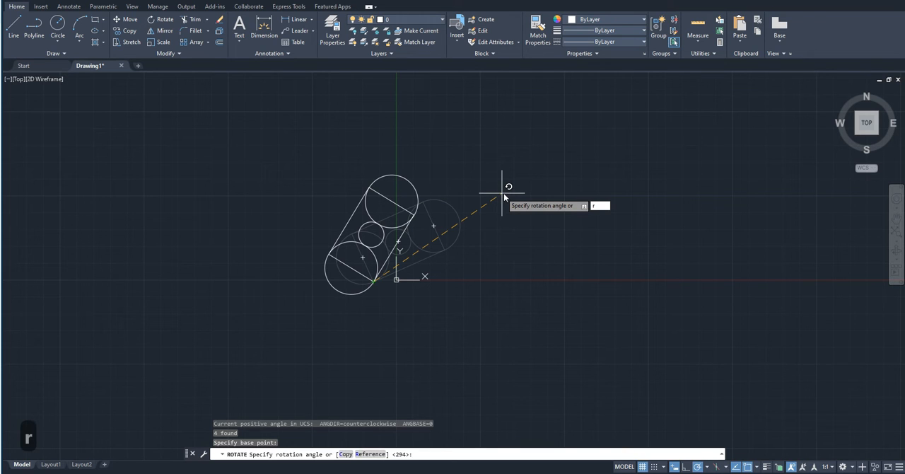
key(Return)
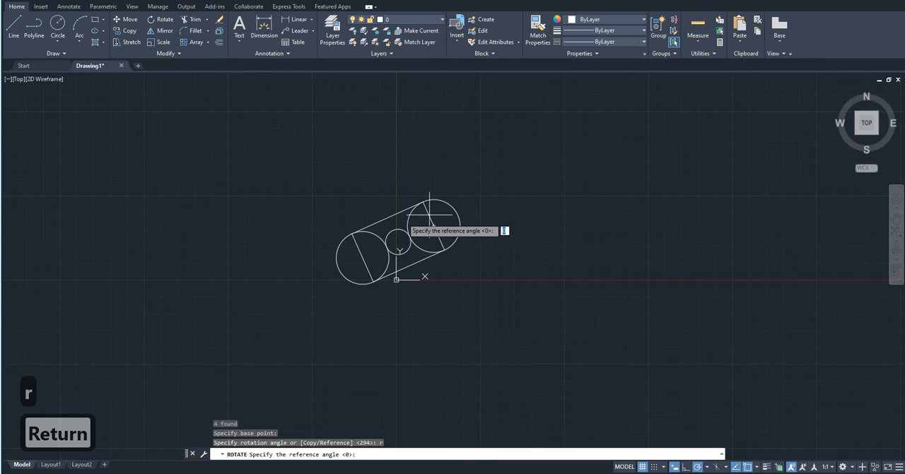
scroll(307, 251, up, 2)
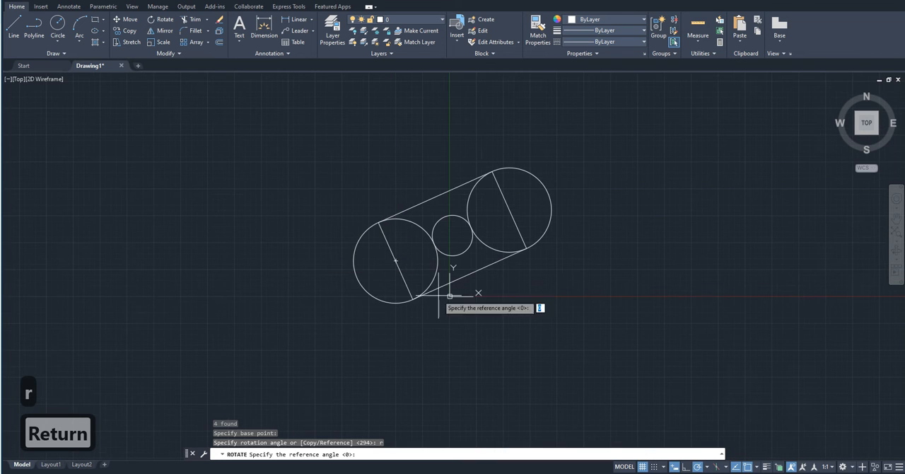
click(415, 301)
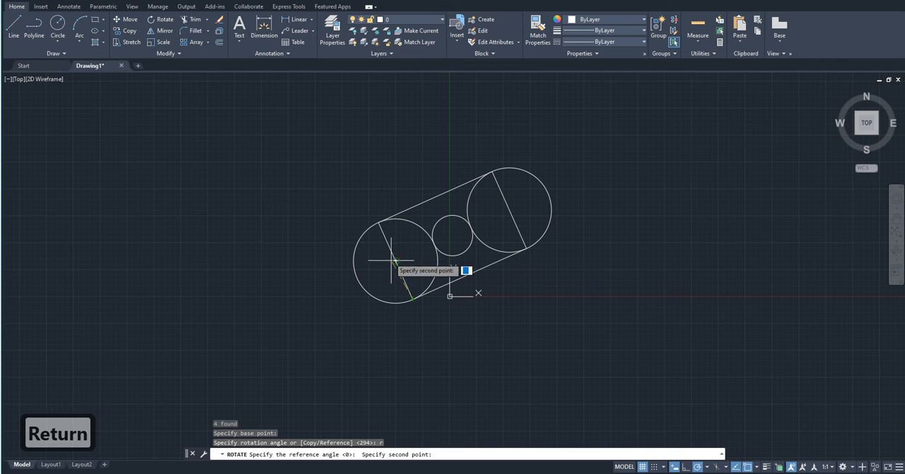
click(378, 222)
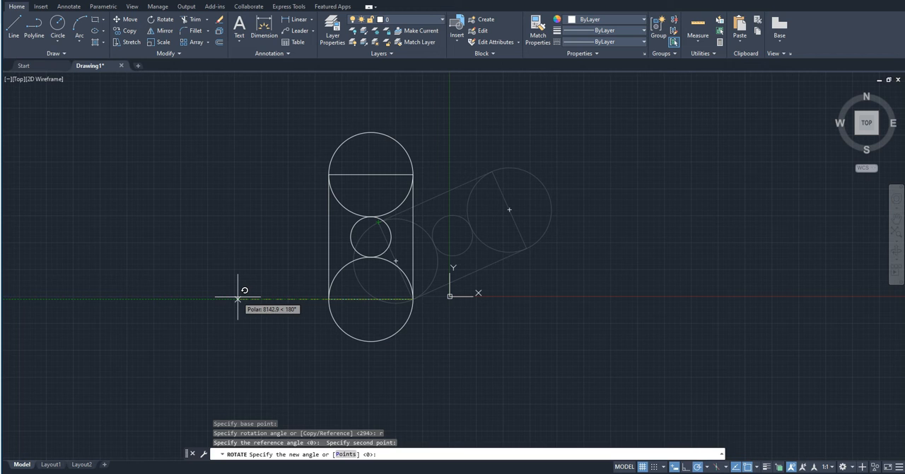
click(238, 298)
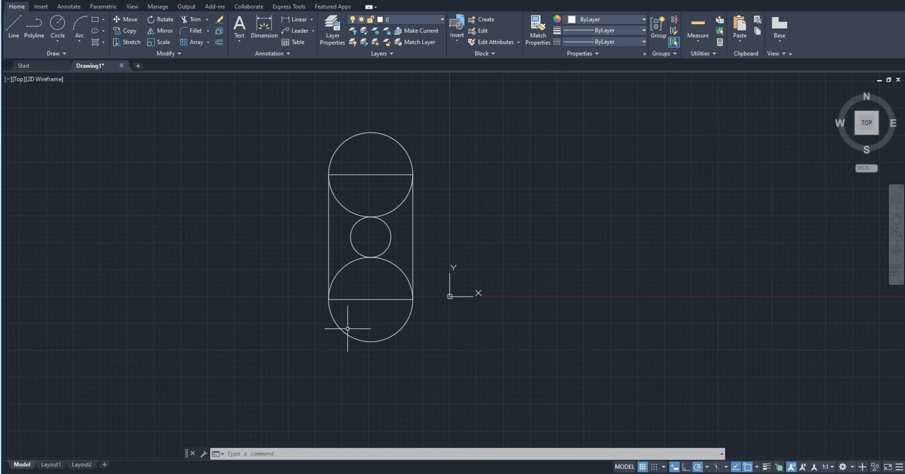
- Offset the rectangle inward by a distance of 300
text(r)
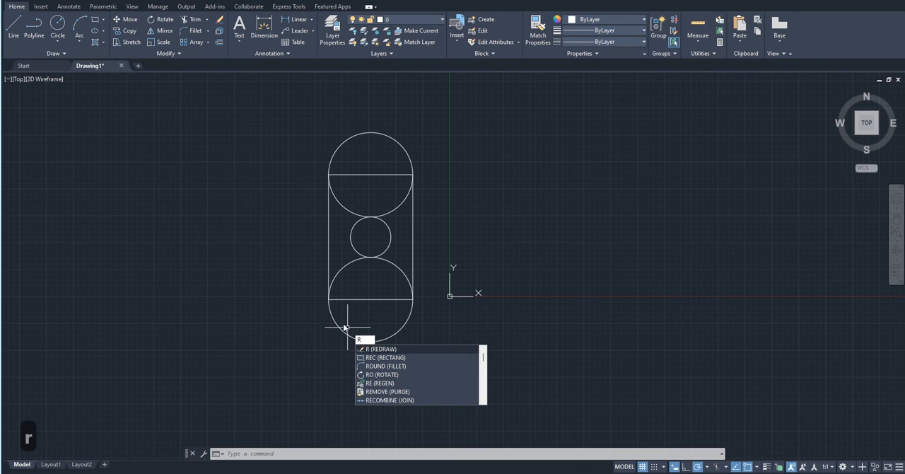
key(Escape)
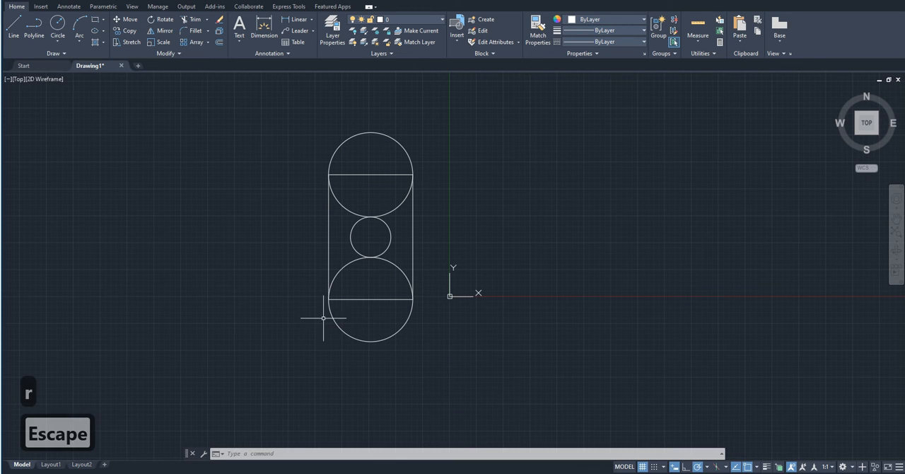
click(218, 42)
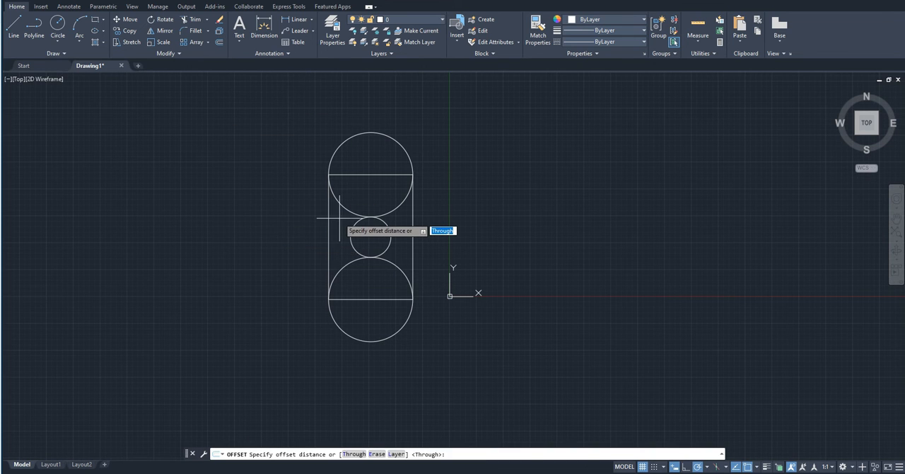
scroll(340, 218, up, 4)
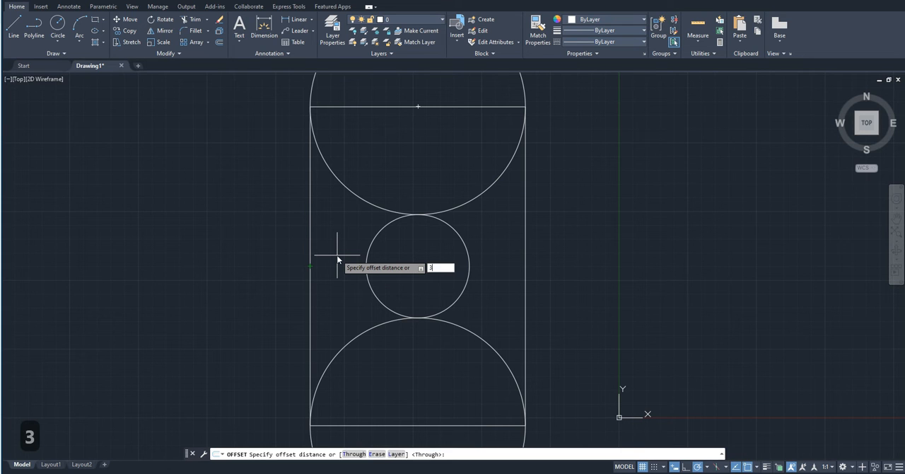
key(Return)
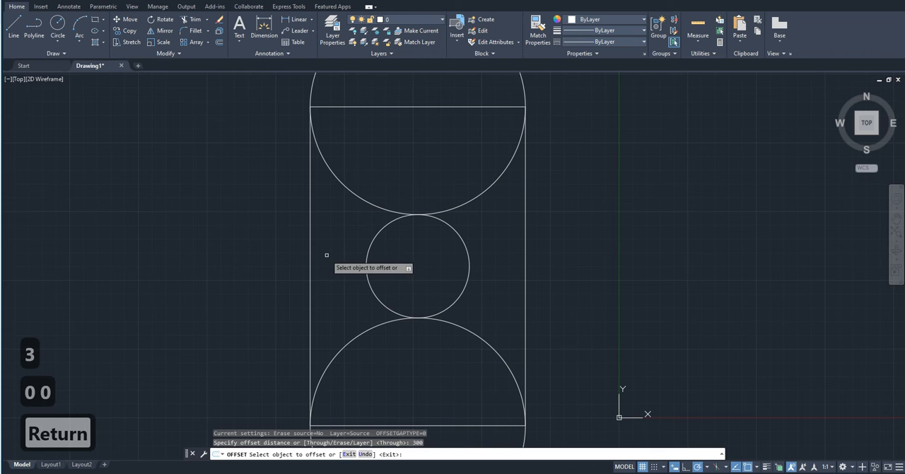
click(310, 255)
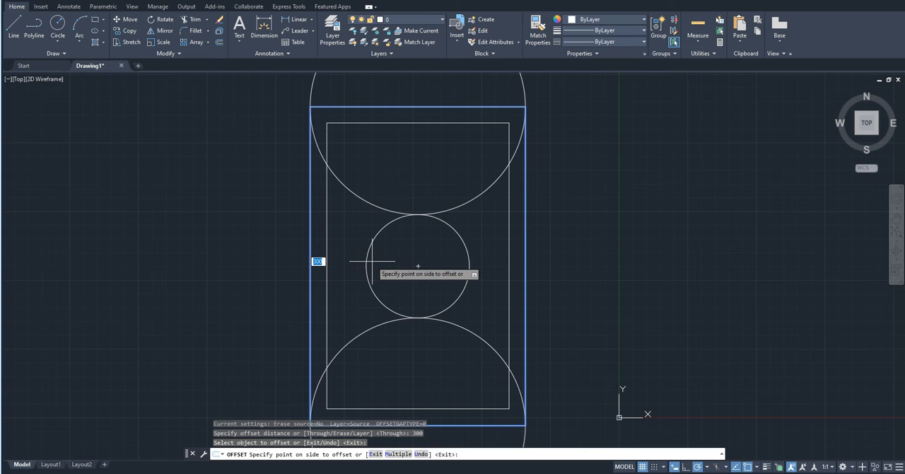
scroll(372, 261, down, 2)
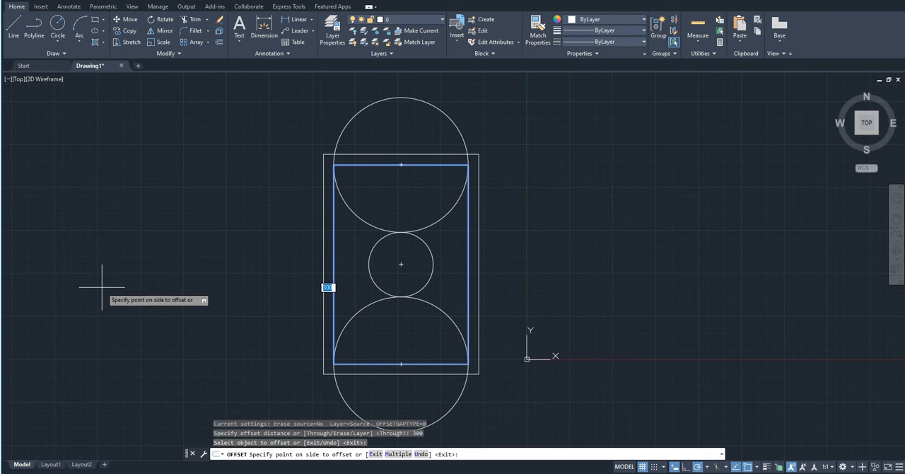
click(358, 299)
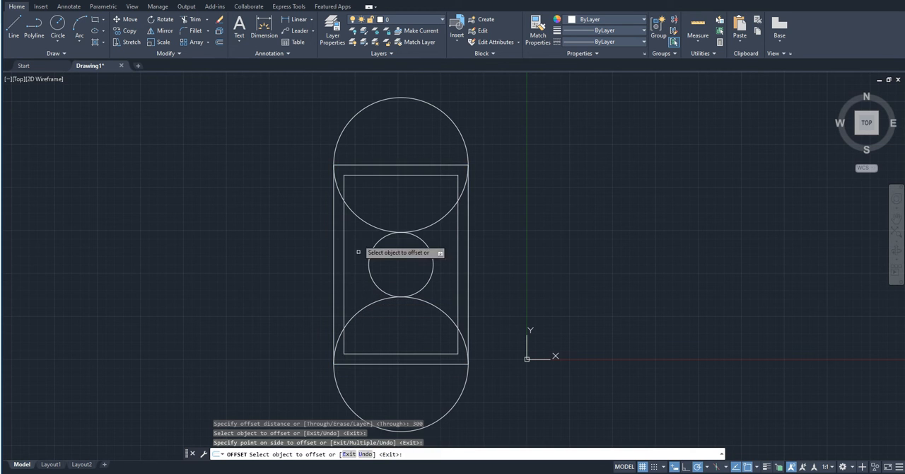
- Offset the upper large circle and the small middle circle inward at the same 300 distance
click(360, 114)
click(386, 144)
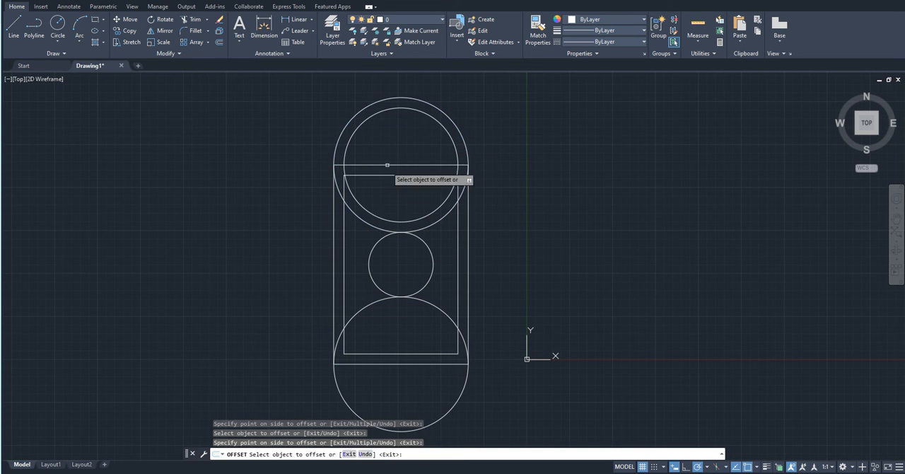
click(424, 245)
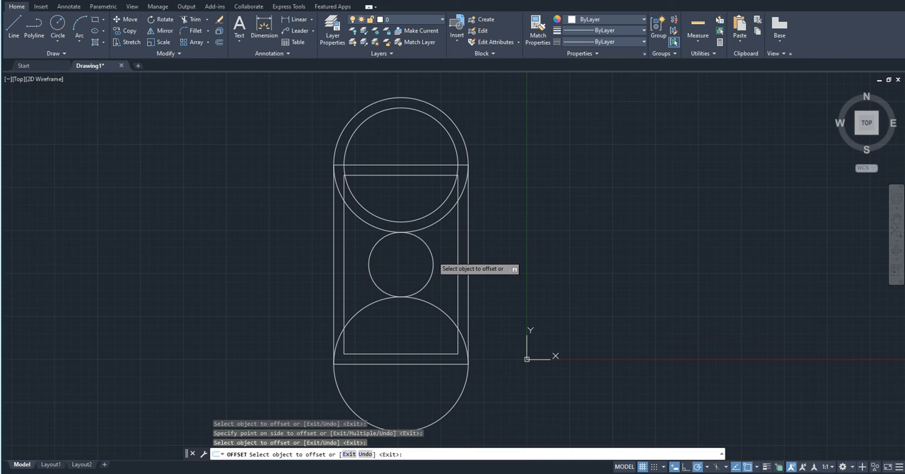
click(412, 259)
key(Escape)
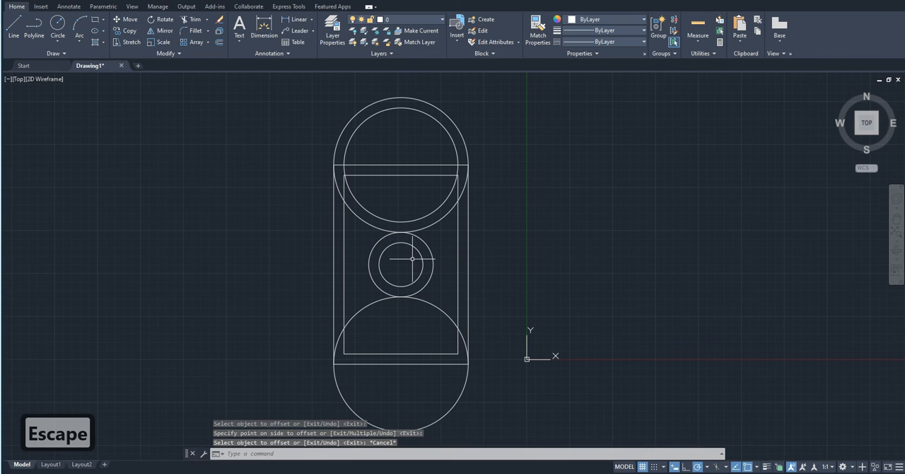
- Draw a horizontal line about 5040 long beside the figure, just right of the origin along the X axis
scroll(405, 243, down, 5)
scroll(472, 301, up, 5)
text(l)
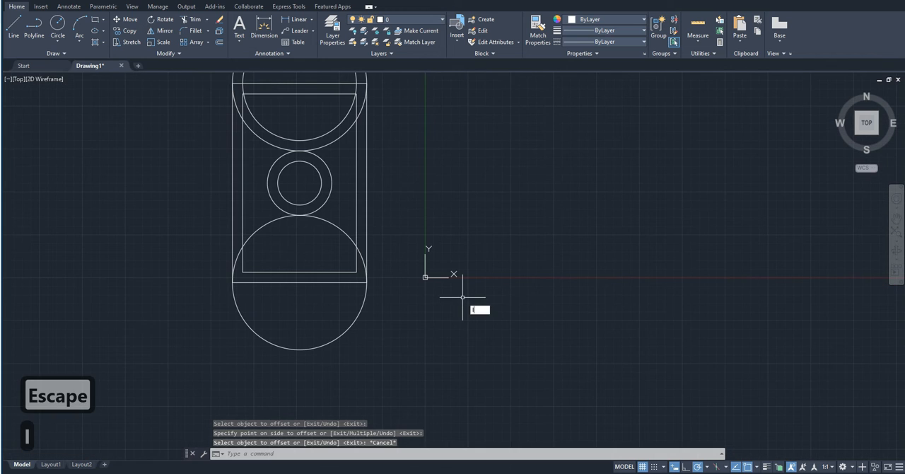
key(Return)
click(471, 278)
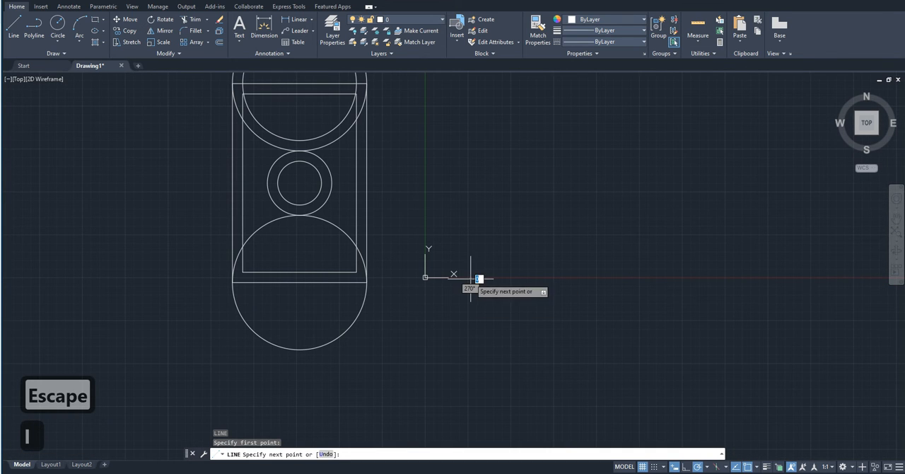
click(643, 278)
key(Escape)
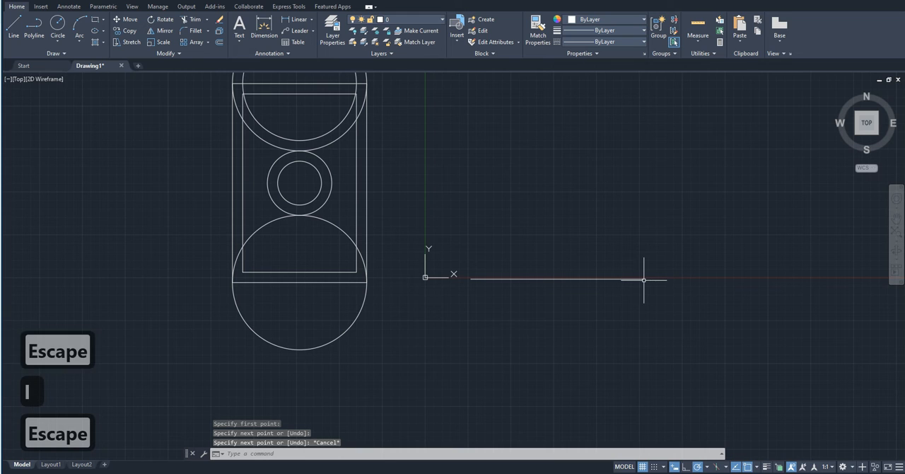
- Offset the horizontal line upward three times at 300 spacing, each time starting from the newest line
click(219, 43)
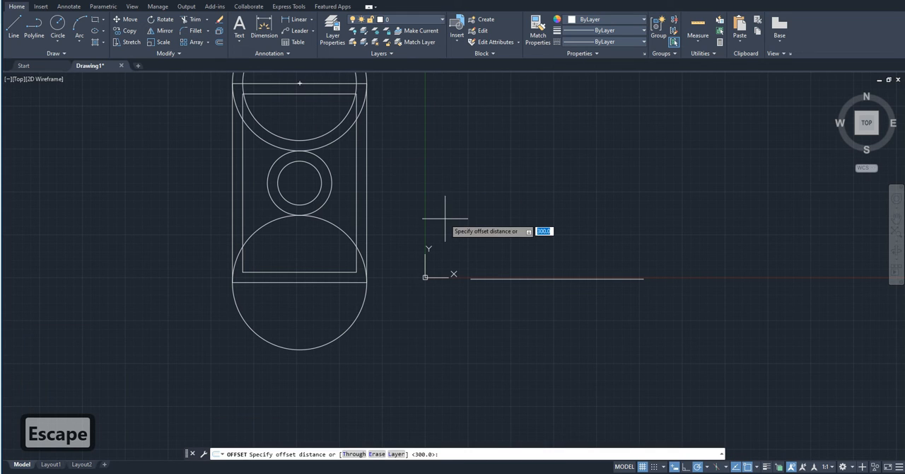
key(Return)
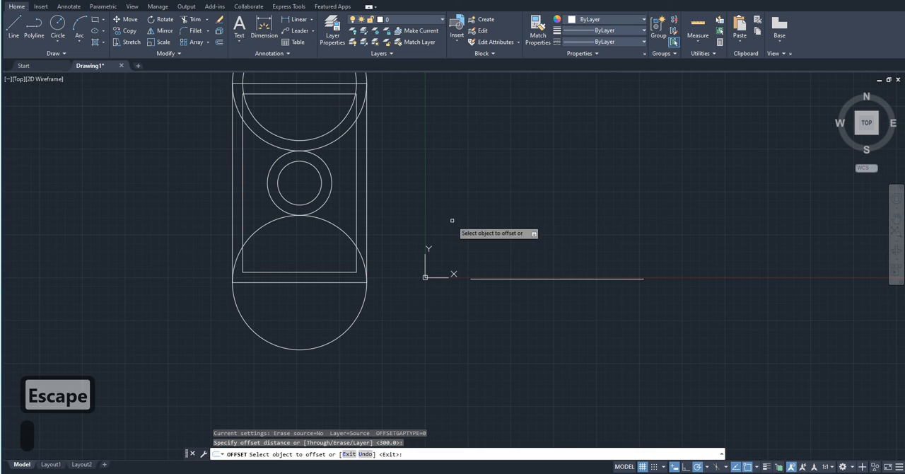
click(507, 279)
click(502, 218)
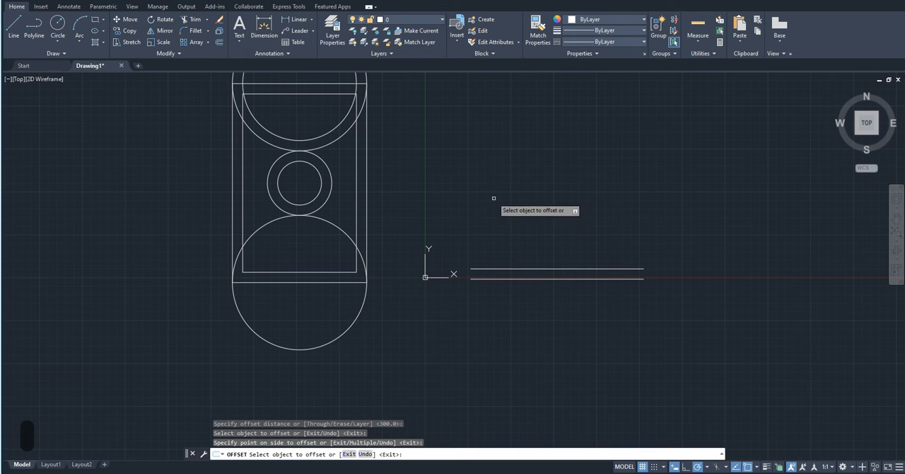
click(485, 267)
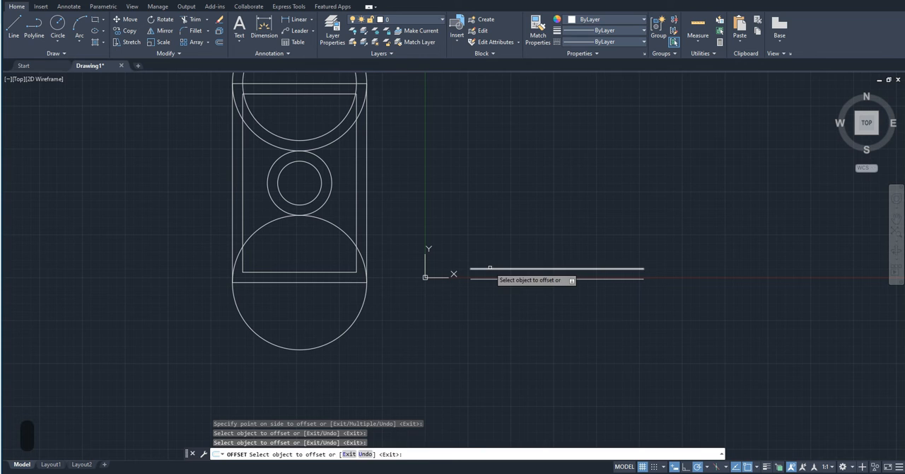
click(482, 257)
click(484, 257)
click(496, 252)
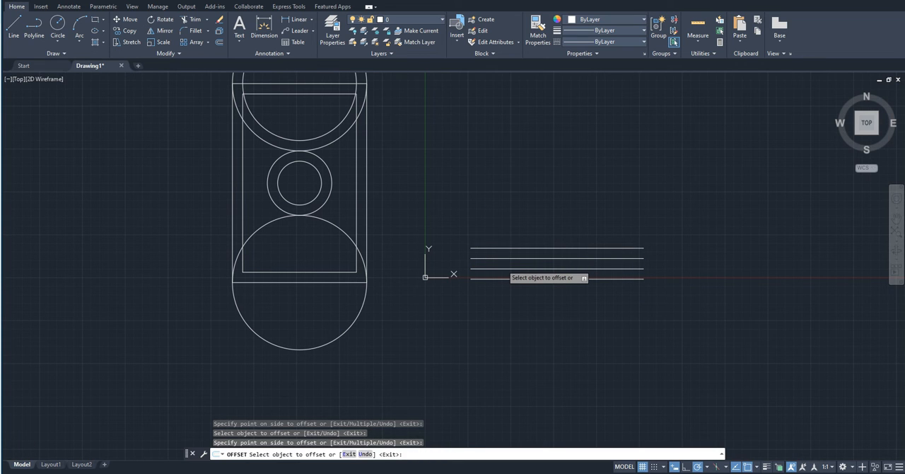
key(Escape)
- Delete the horizontal line together with its three offset copies
click(518, 298)
click(489, 237)
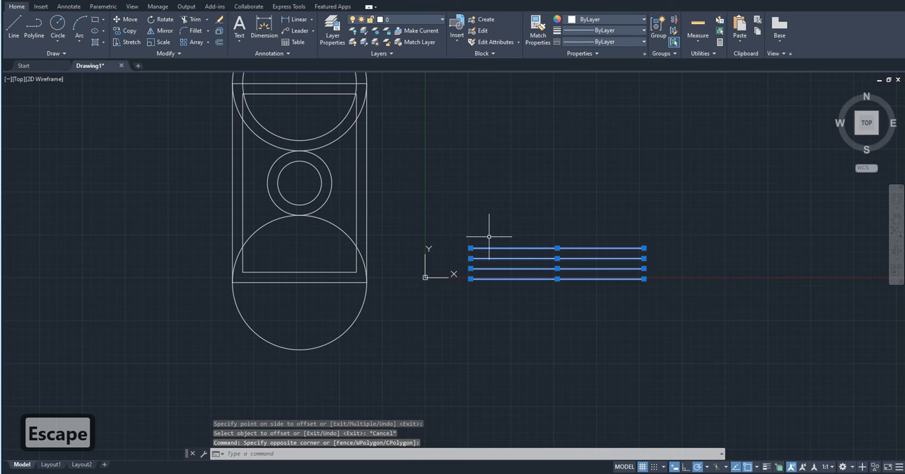
key(Delete)
- Delete the inner offset rectangle and the two inner offset circles, keeping only the original figure
click(356, 269)
key(Delete)
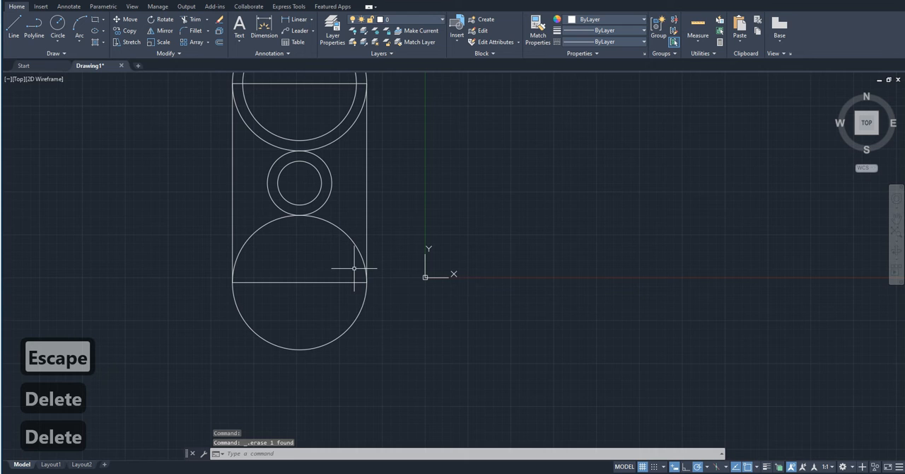
middle_drag(343, 260, 347, 309)
click(321, 204)
key(Delete)
click(319, 235)
click(313, 238)
key(Delete)
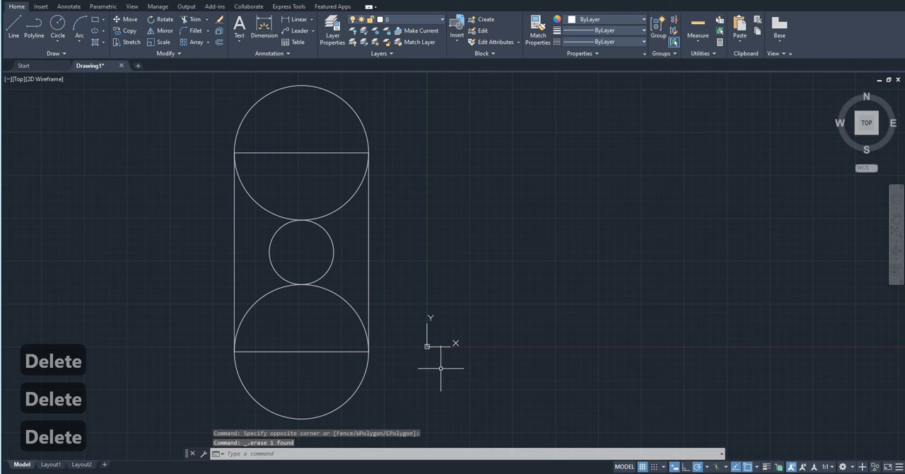
- Draw a horizontal line to the right of the figure, level with the rectangle's bottom edge
text(l)
key(Return)
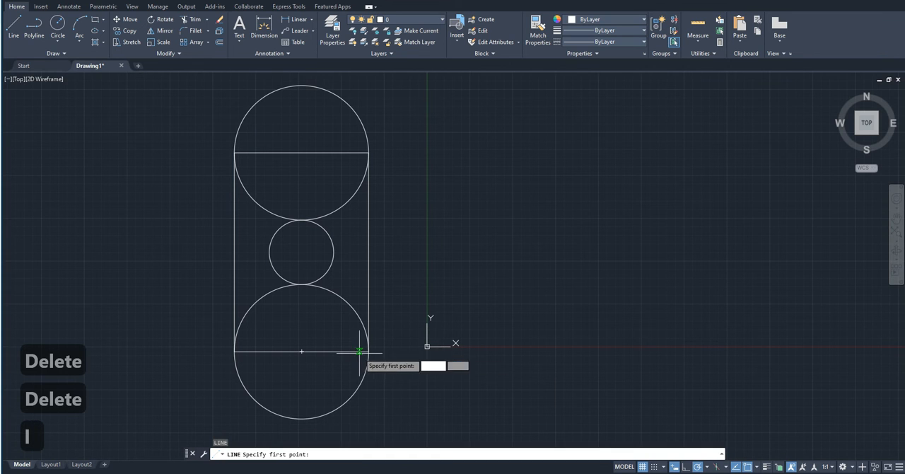
click(457, 349)
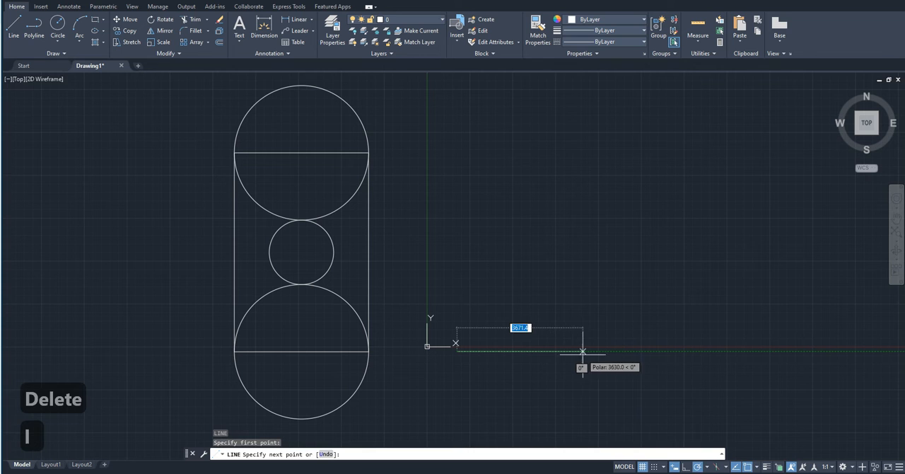
click(613, 351)
key(Escape)
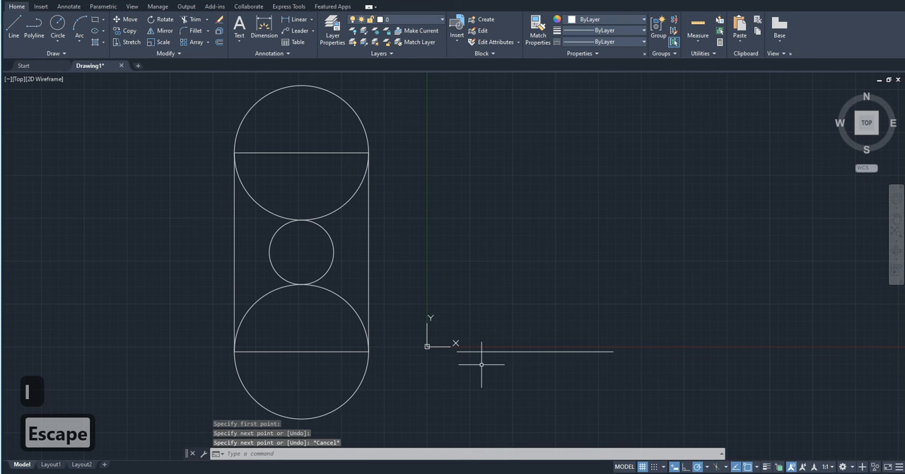
- Offset the horizontal line with the Through option, passing through the small circle's lowest point
text(o)
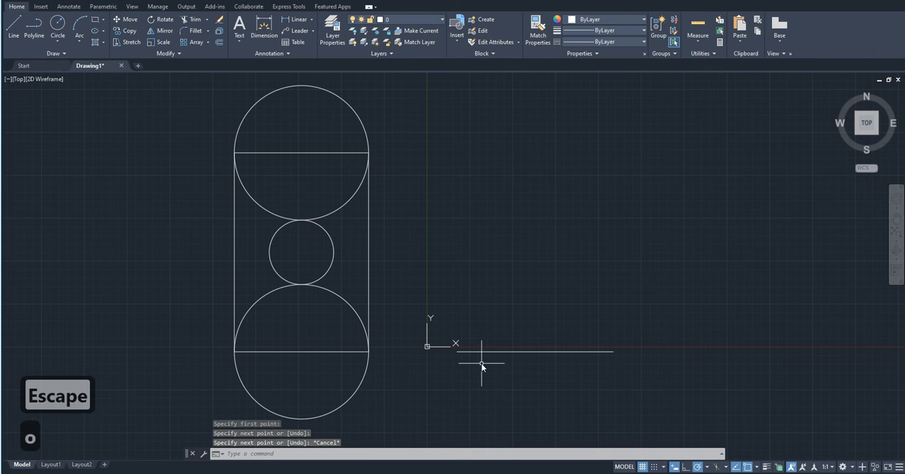
text(ff)
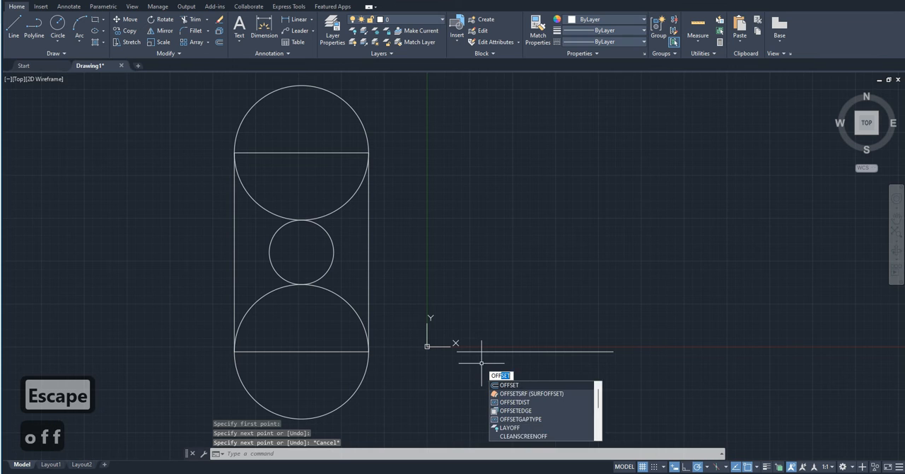
key(Return)
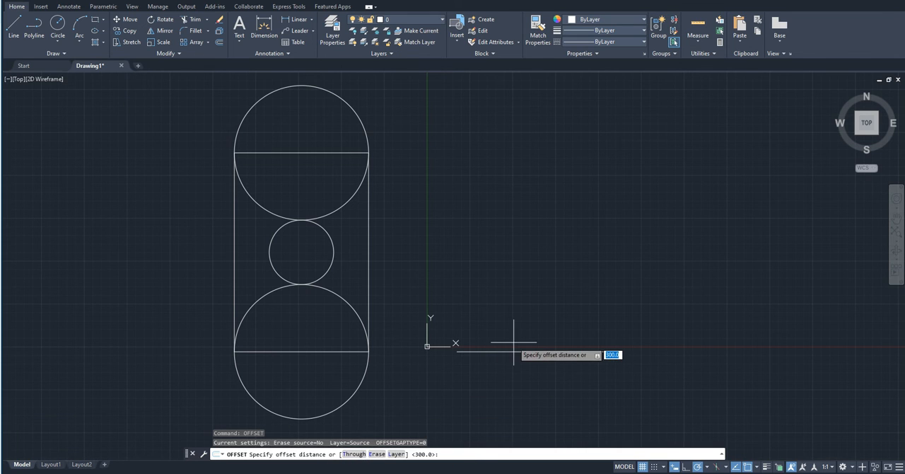
text(t)
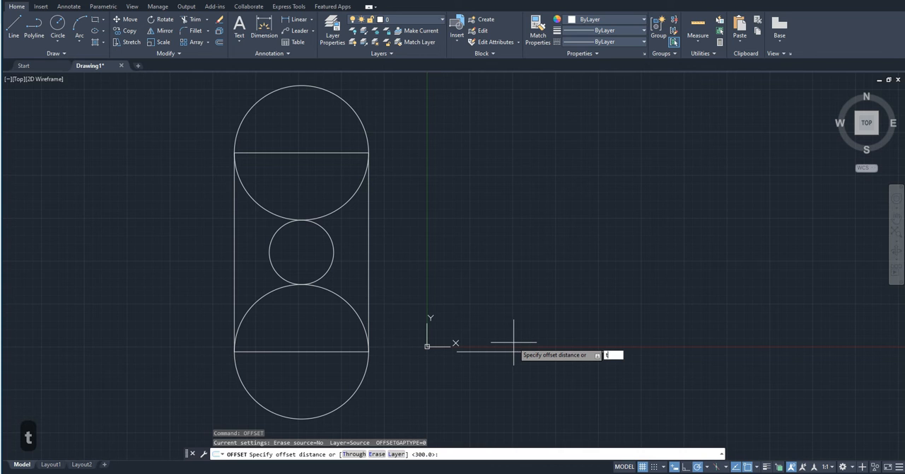
key(Return)
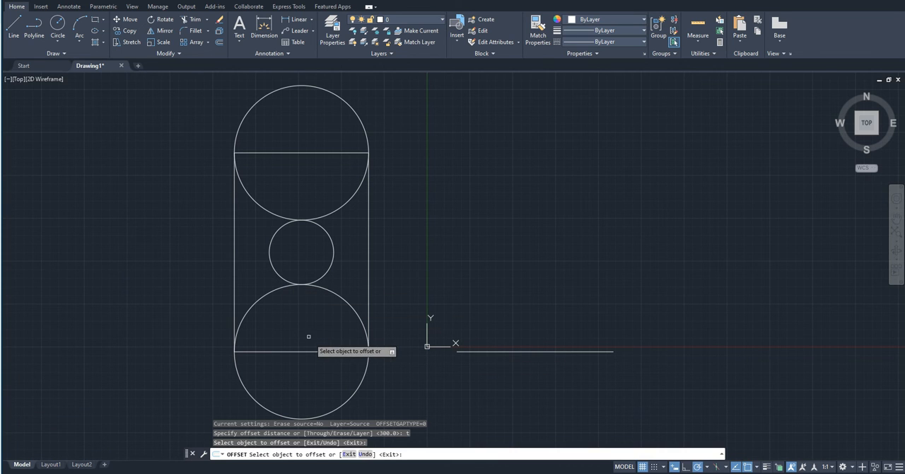
click(474, 351)
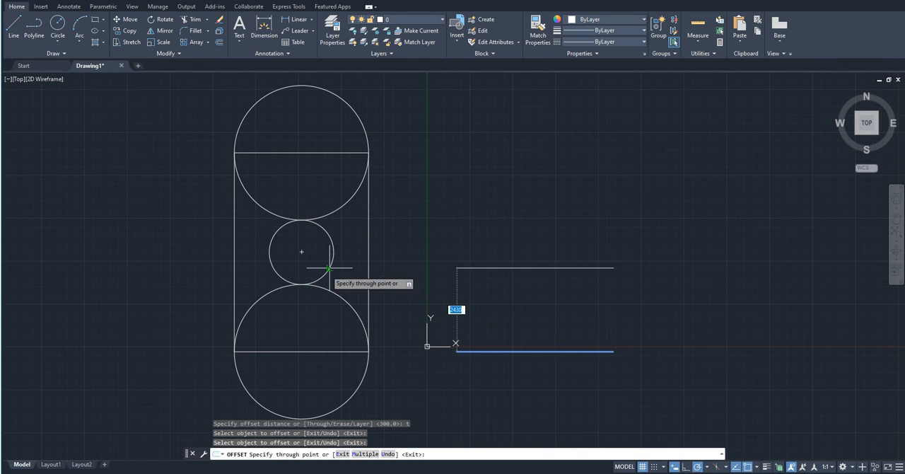
click(303, 283)
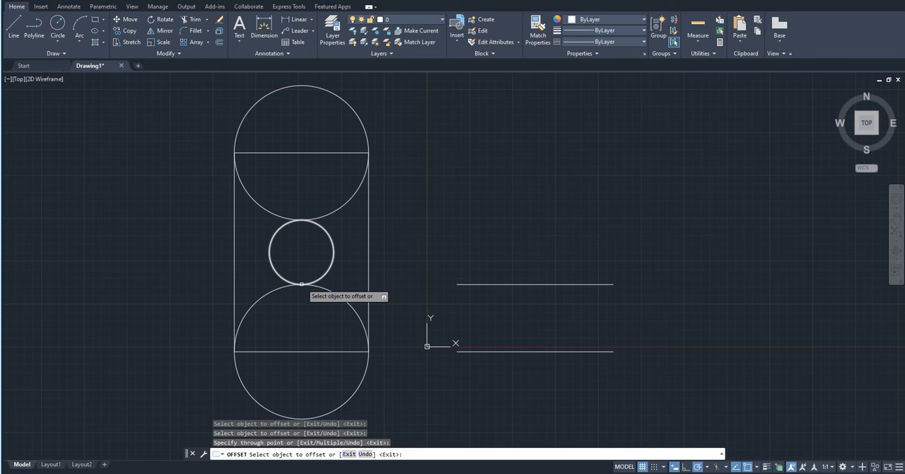
- Offset two more parallel lines, one through the small circle's highest point and one through the rectangle's upper-right corner
click(460, 351)
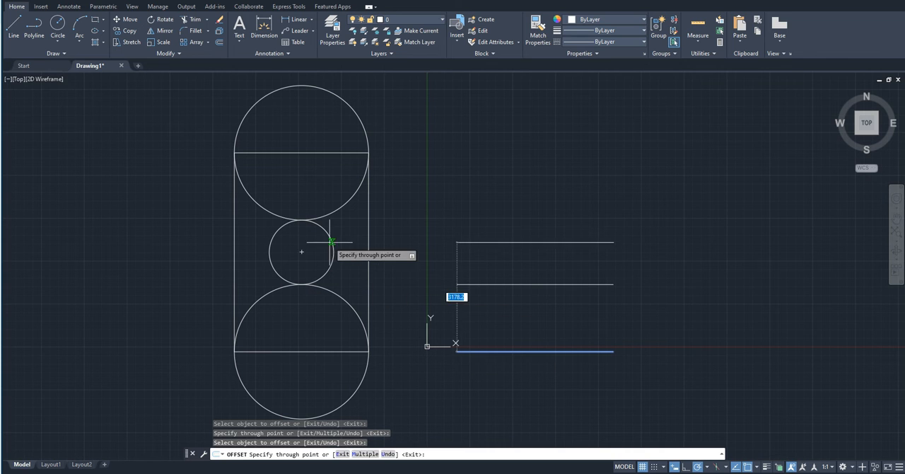
click(301, 219)
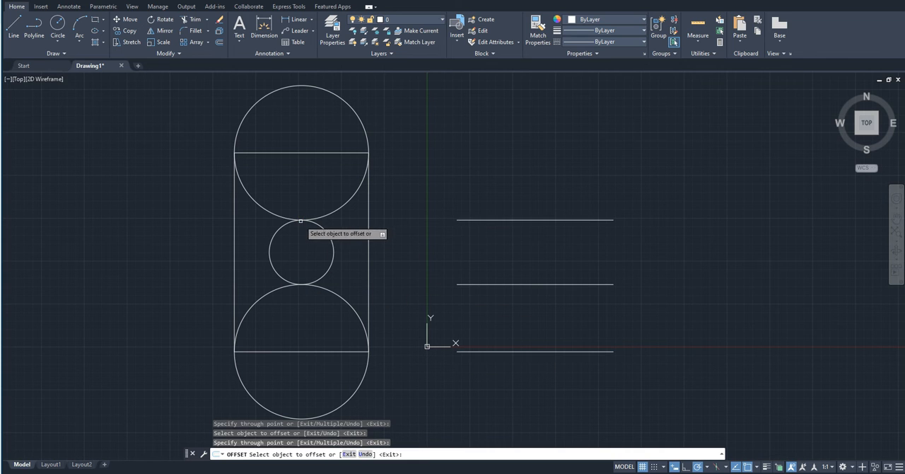
click(457, 219)
click(369, 152)
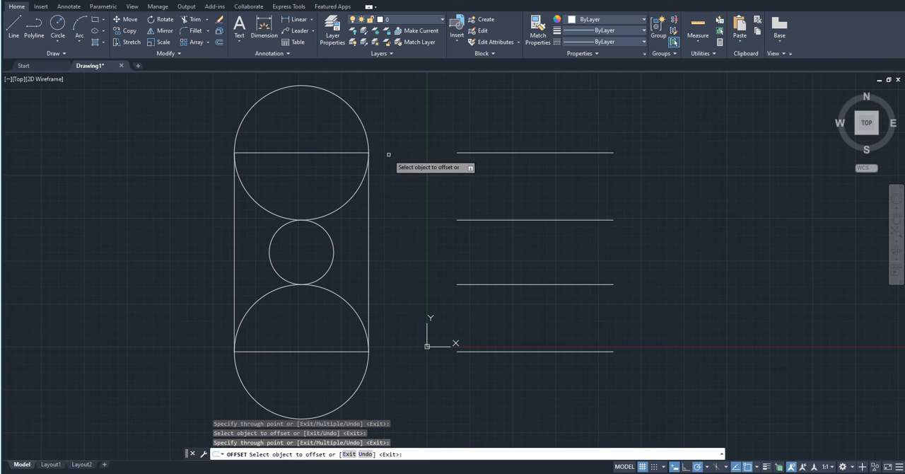
- Offset two more parallel lines, one through the upper circle's highest point and one through the lower circle's lowest point
click(464, 152)
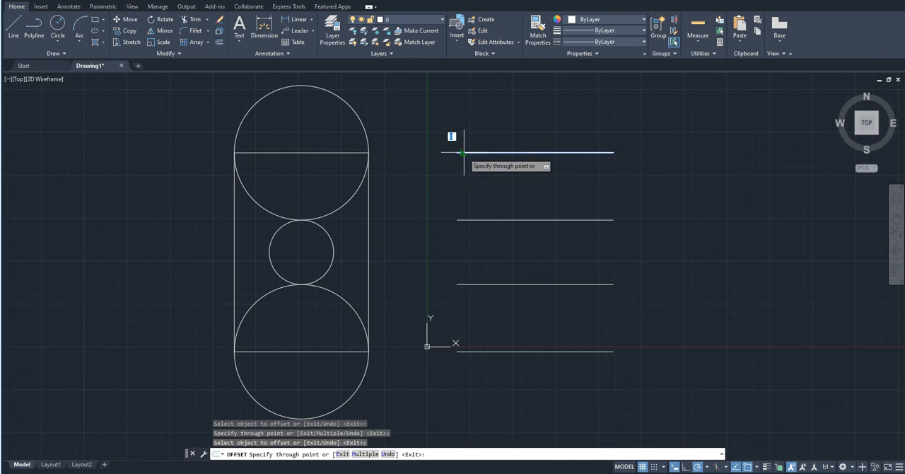
click(302, 85)
click(472, 354)
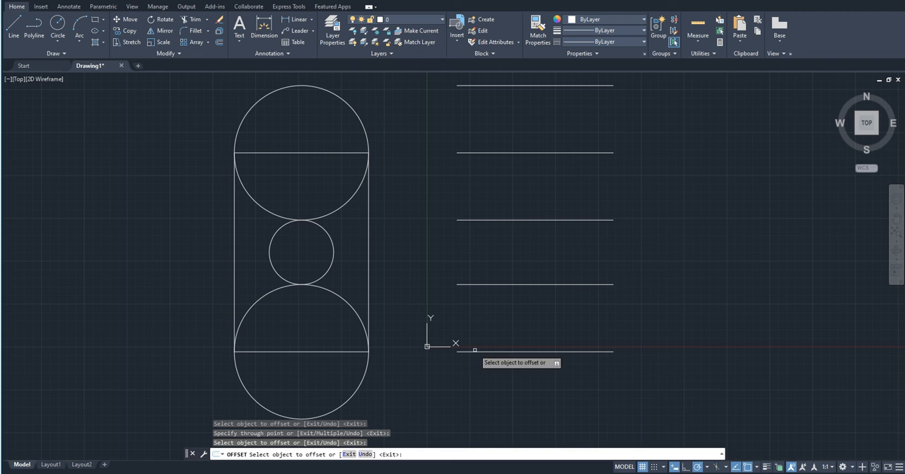
click(478, 351)
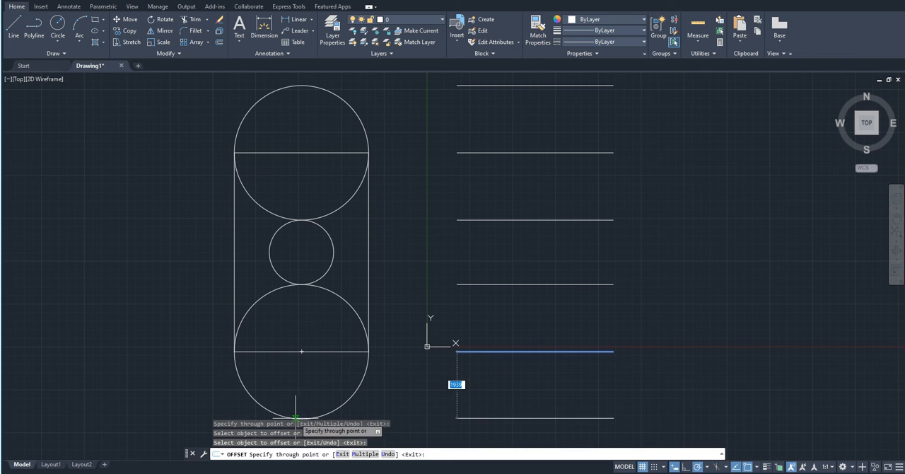
middle_drag(303, 422, 297, 398)
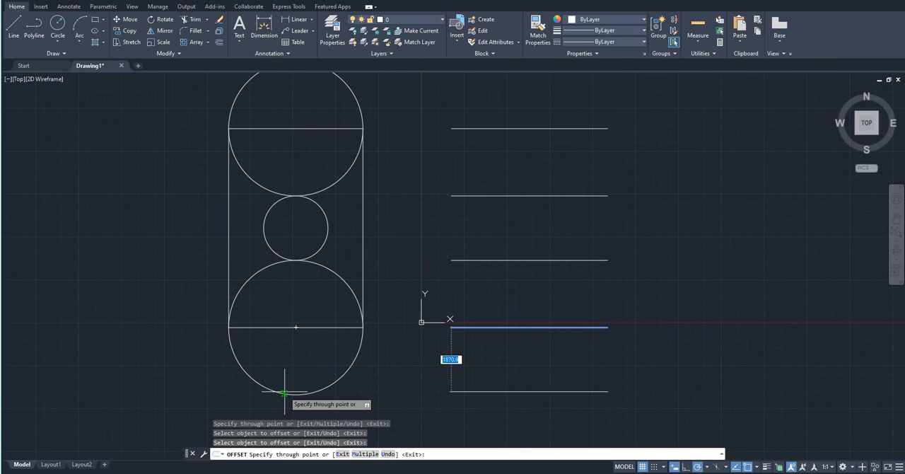
click(296, 396)
scroll(482, 390, down, 1)
scroll(486, 390, up, 1)
key(Escape)
- Delete the stack of parallel horizontal lines beside the figure, except the topmost one
click(521, 420)
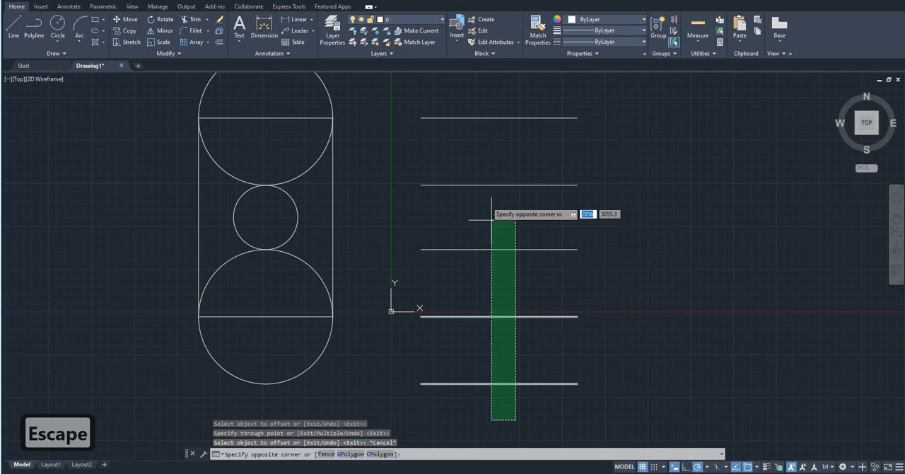
click(452, 91)
key(Delete)
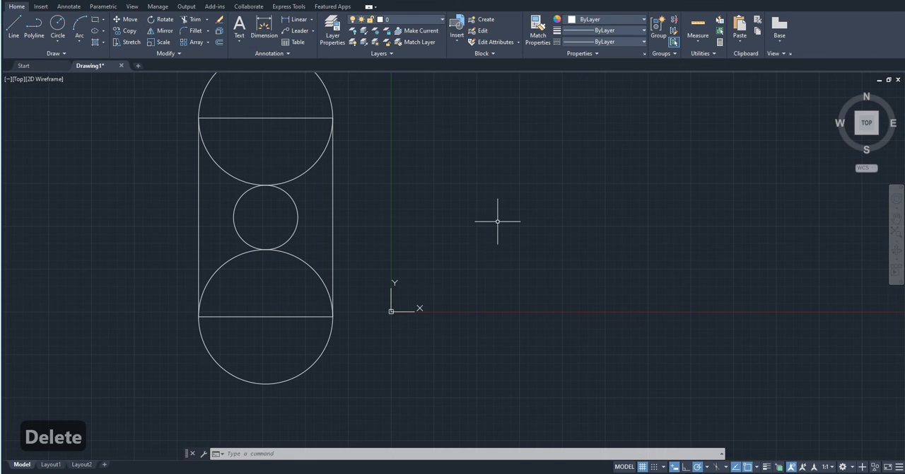
- Draw a closed, irregular eight-sided polyline to the right of the rectangle-and-circles figure
text(po)
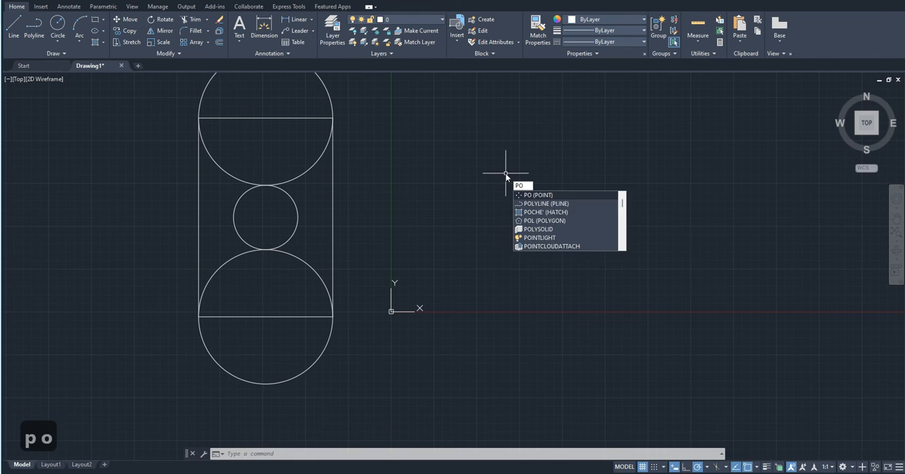
key(BackSpace)
text(l)
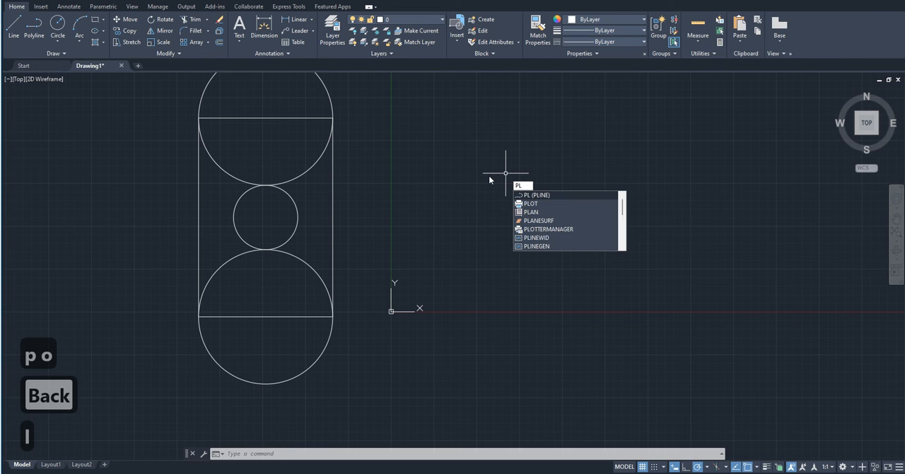
key(Return)
click(495, 228)
click(496, 333)
click(771, 376)
click(734, 159)
click(788, 132)
click(745, 89)
click(549, 159)
click(603, 213)
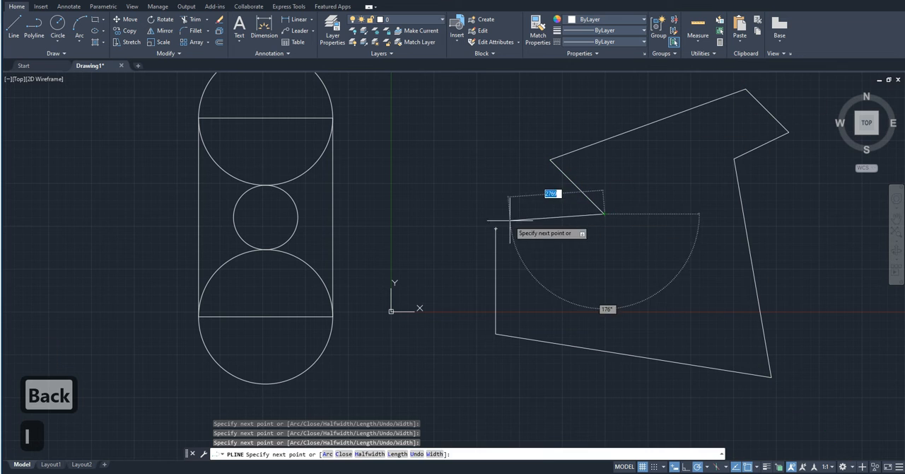
click(495, 228)
key(Escape)
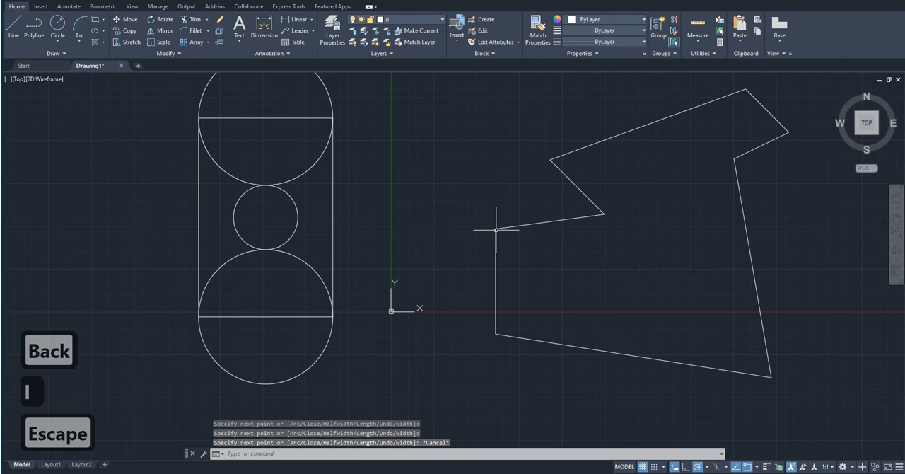
- Offset the closed polyline inward with the Through option, using a point inside its upper slanted edge
click(219, 42)
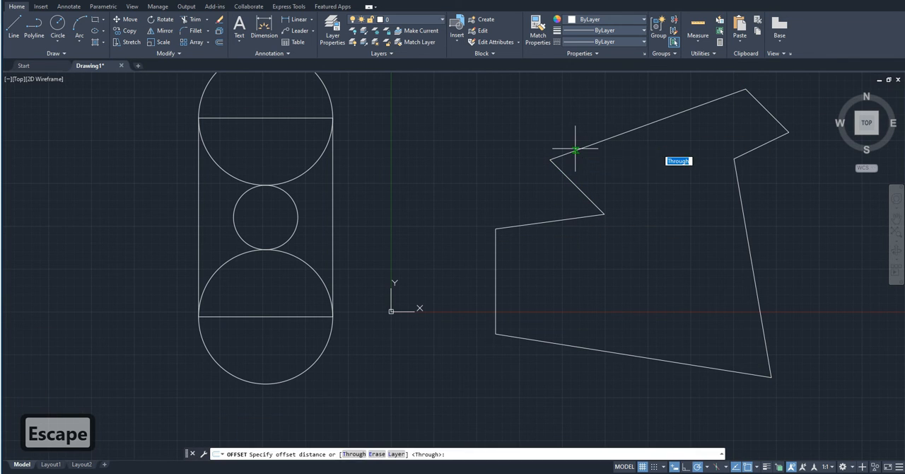
key(Return)
click(577, 149)
click(606, 166)
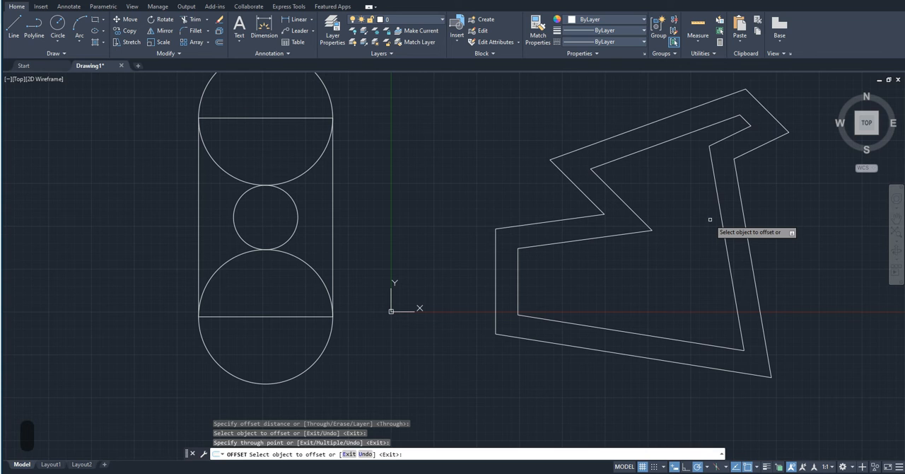
key(Escape)
- Delete the inner offset polyline, keeping the original outline
click(610, 263)
click(580, 220)
key(Delete)
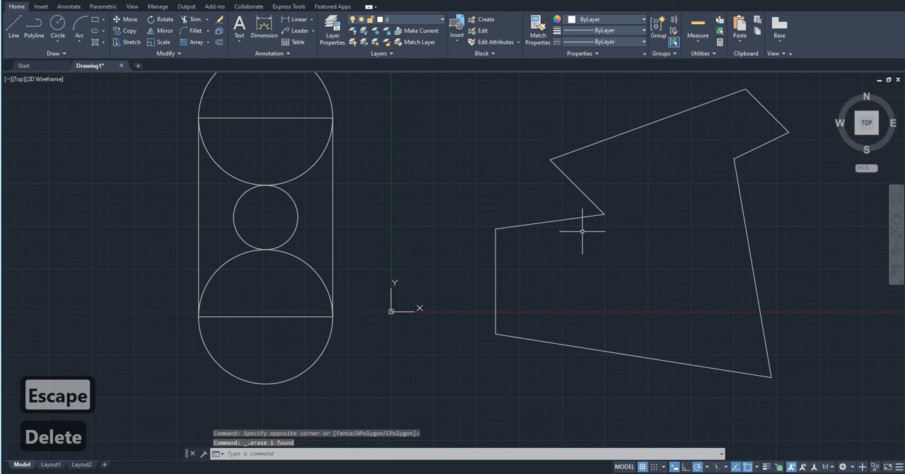
click(582, 234)
key(Escape)
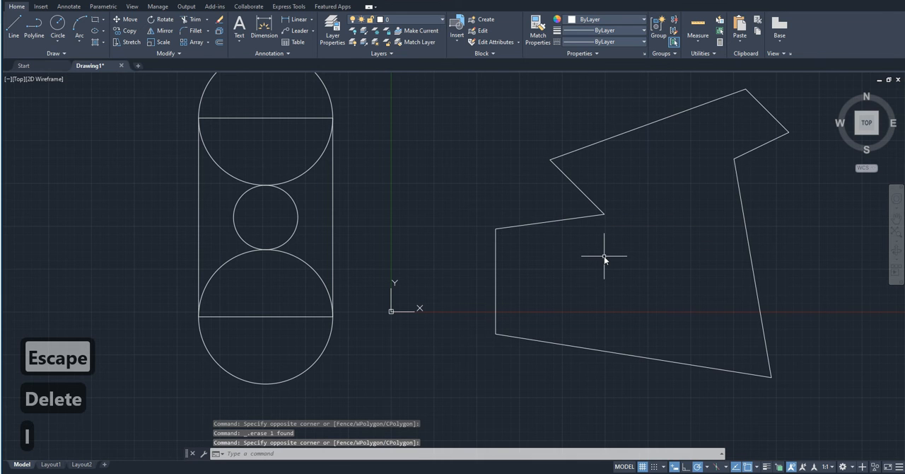
- Draw a closed, irregular seven-sided outline from separate line segments to the right of the polyline shape
text(l)
key(space)
scroll(113, 256, down, 4)
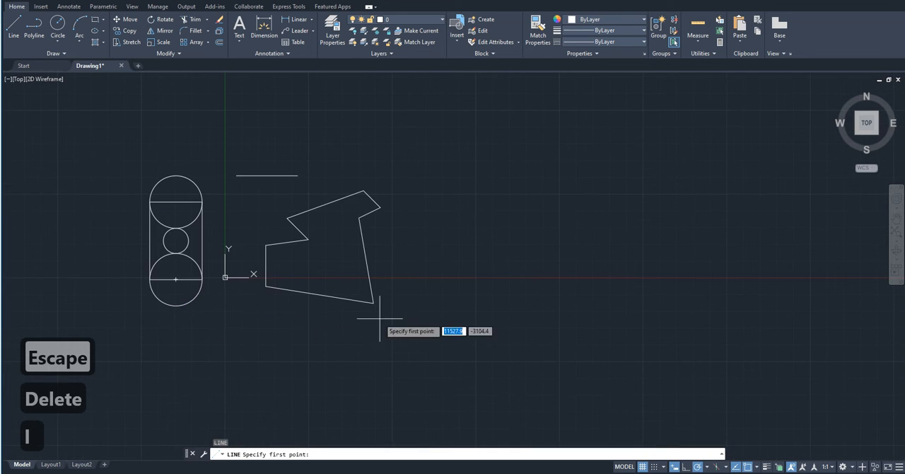
scroll(375, 296, up, 2)
click(474, 298)
click(444, 146)
click(646, 128)
click(698, 233)
click(590, 304)
click(610, 346)
click(517, 318)
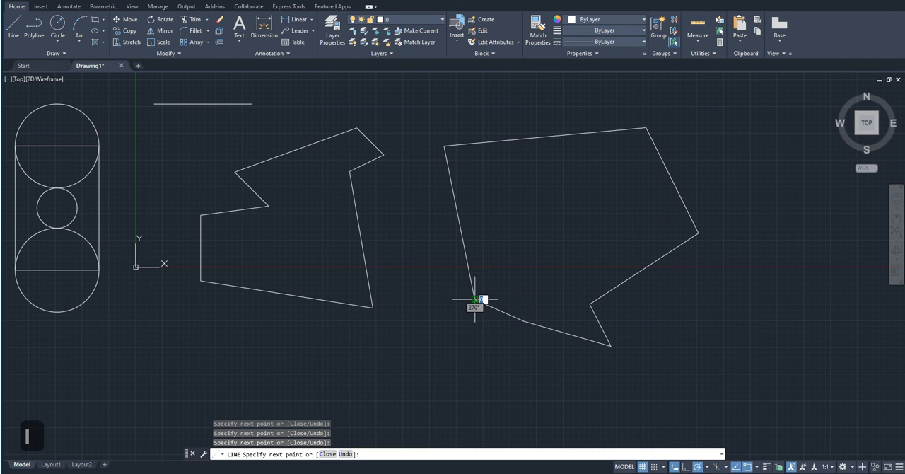
click(475, 298)
key(Escape)
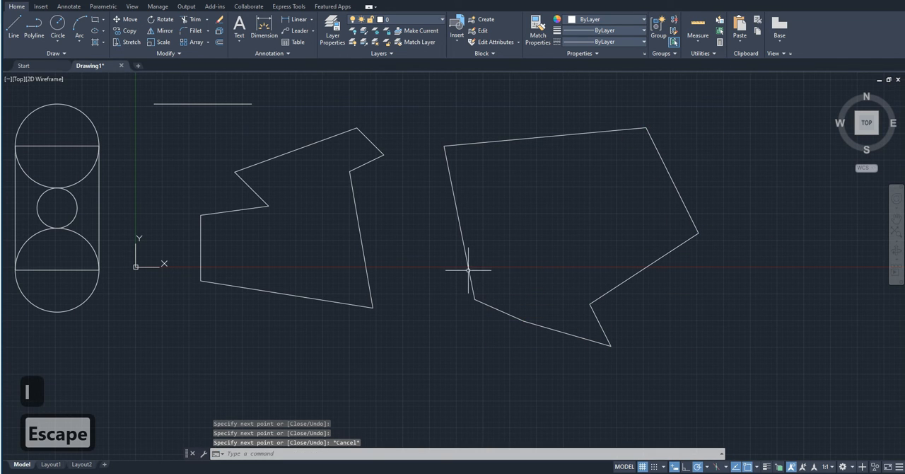
- Offset the line outline's top edge and upper-right edge inward with the Through option
click(219, 42)
key(Return)
click(587, 136)
click(598, 173)
click(669, 178)
click(617, 199)
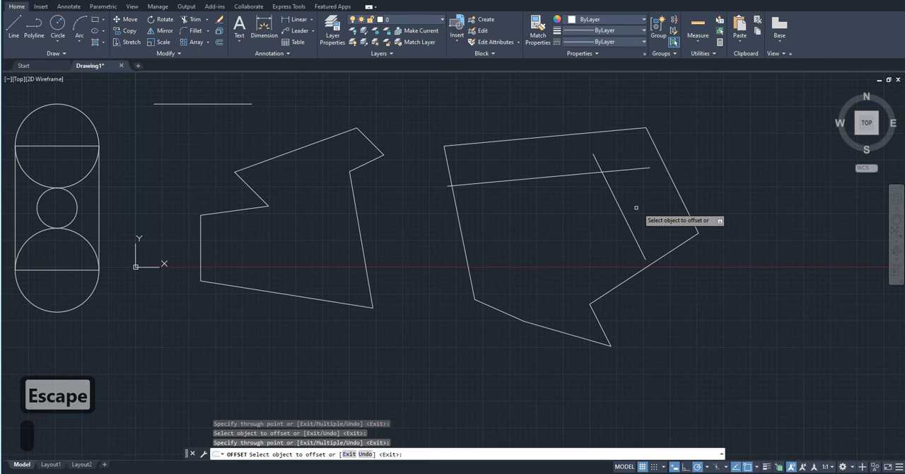
key(Escape)
- Delete the seven-sided line outline with its offset lines, the polyline shape and the leftover horizontal line
click(606, 214)
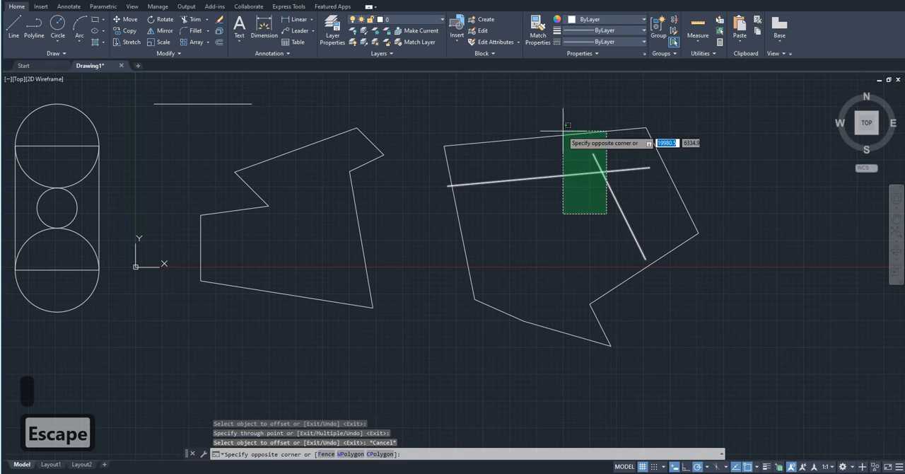
click(563, 130)
click(739, 377)
click(446, 121)
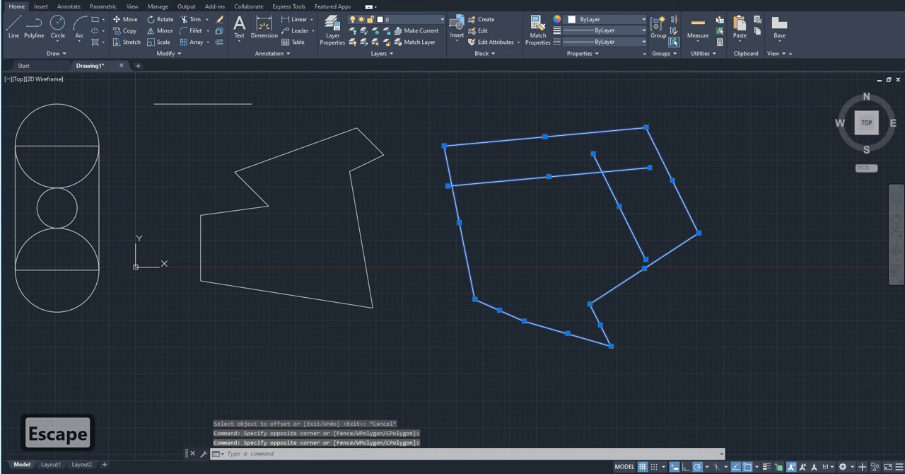
key(Delete)
click(487, 329)
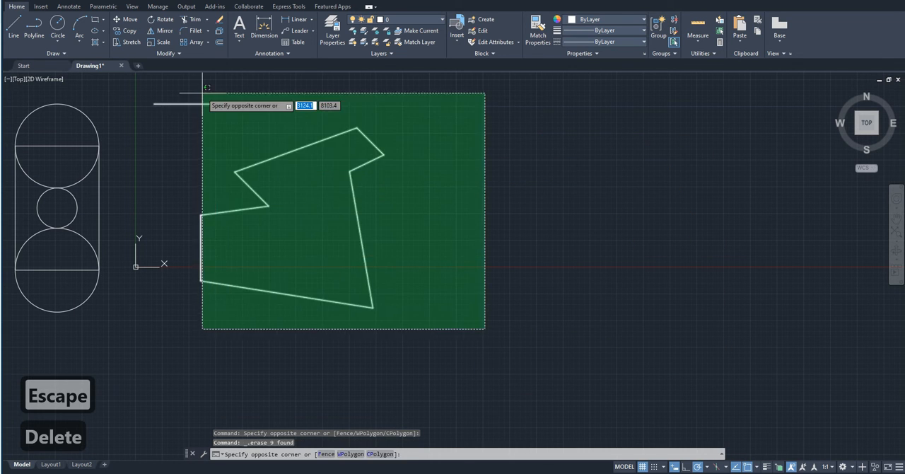
click(202, 91)
key(Delete)
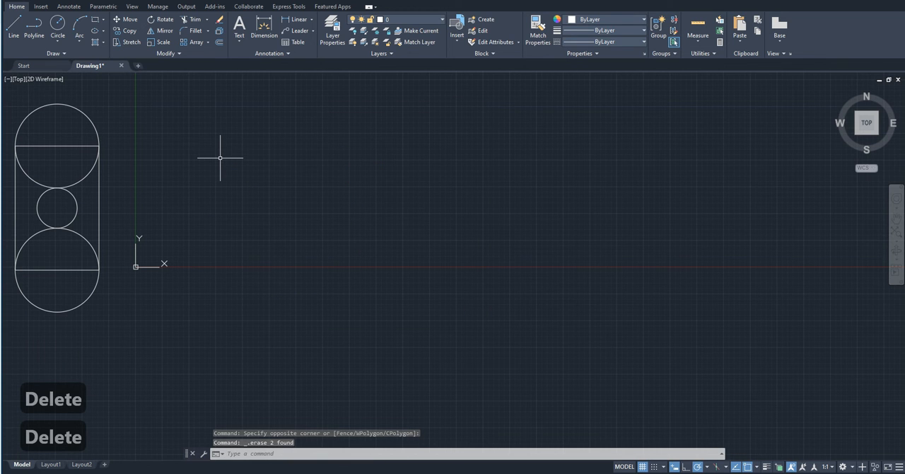
- Delete the whole rectangle-and-circles figure to empty the drawing
mouse_move(167, 169)
middle_down()
mouse_move(317, 204)
mouse_move(287, 220)
middle_up()
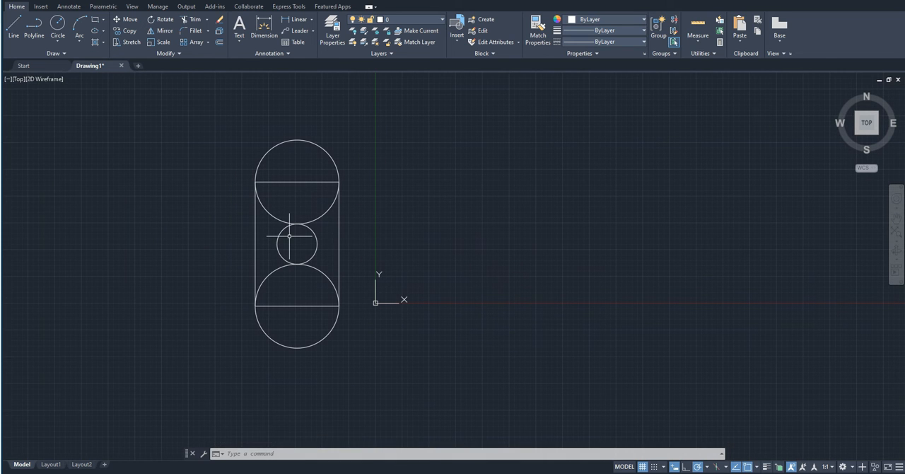
scroll(292, 357, up, 2)
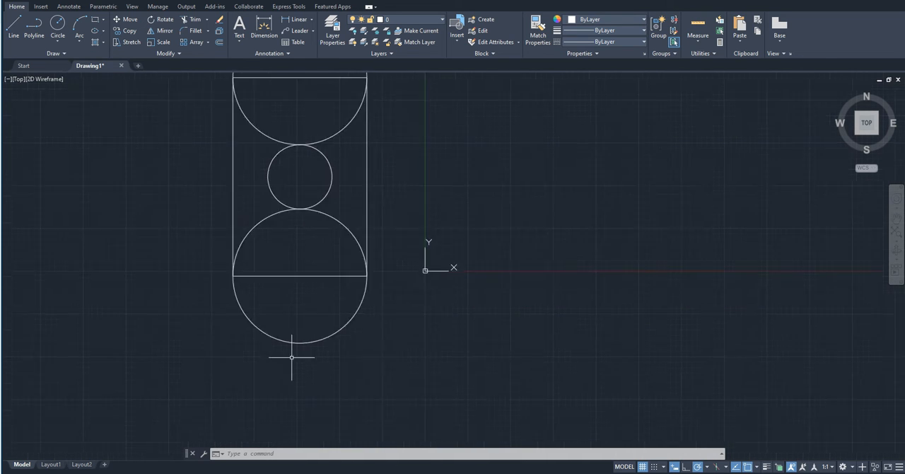
scroll(293, 358, down, 2)
click(323, 361)
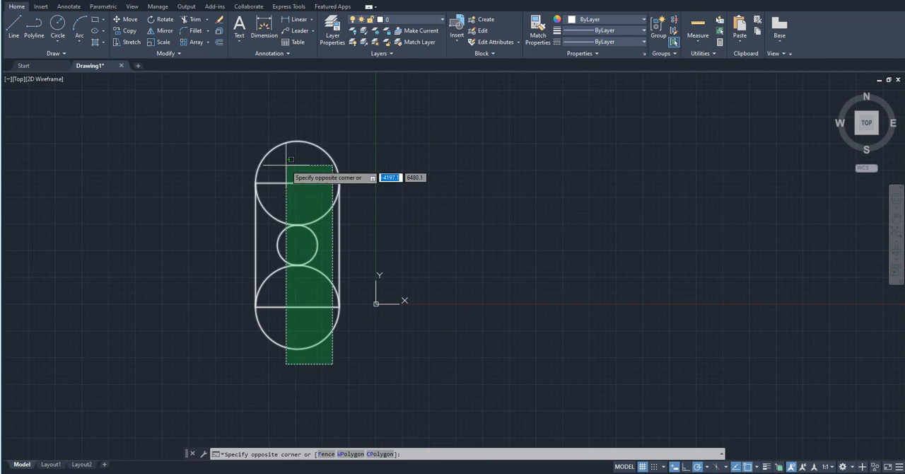
click(289, 131)
key(Delete)
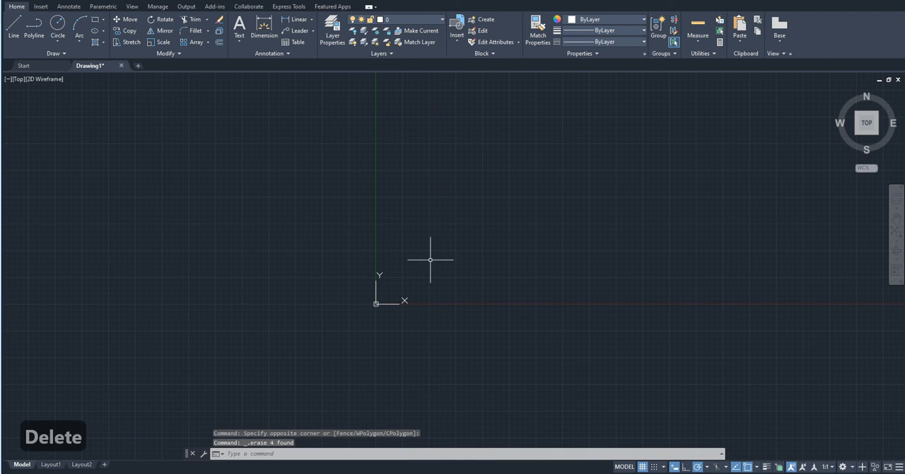
- Draw a vertical line upward and continue from its upper end with a diagonal line down to the right
text(l)
key(Return)
click(477, 291)
click(477, 157)
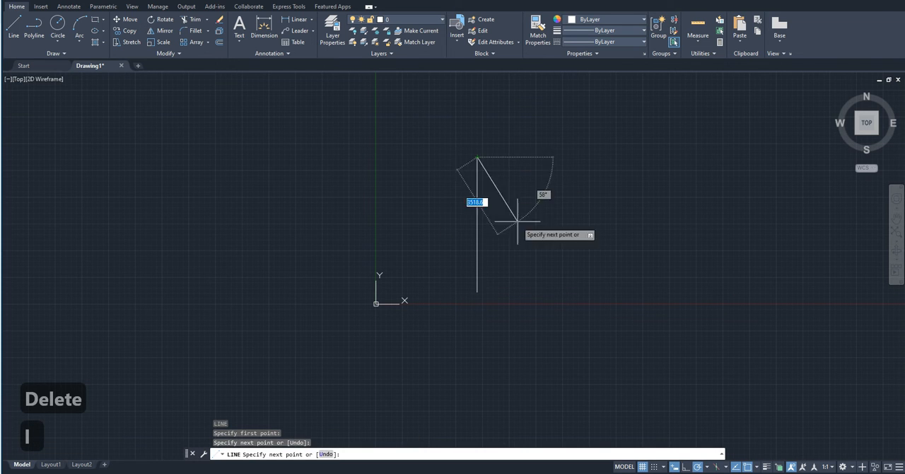
click(614, 293)
key(Escape)
- Draw a horizontal line crossing both the vertical and the diagonal line near their upper part
key(Return)
click(426, 193)
click(653, 193)
key(Escape)
- Copy the horizontal line twice downward at roughly equal spacing, so both copies cross the vertical and diagonal lines
click(636, 213)
click(614, 146)
text(c)
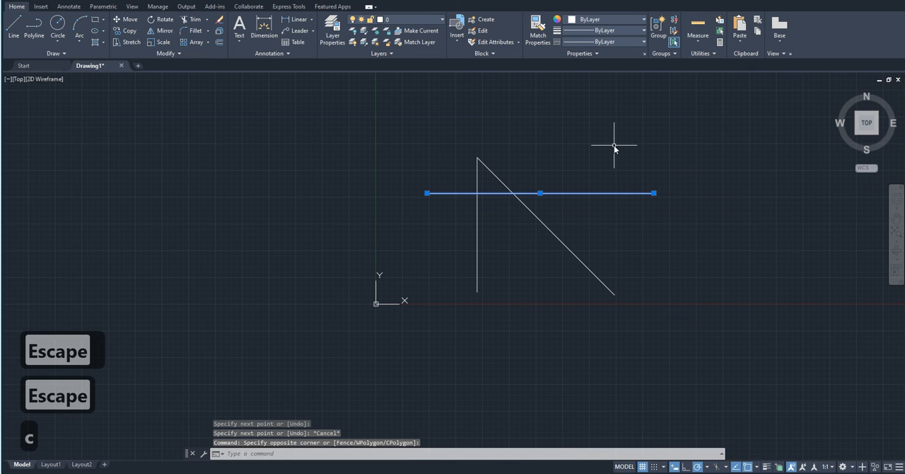
text(o)
key(Return)
click(684, 155)
click(684, 186)
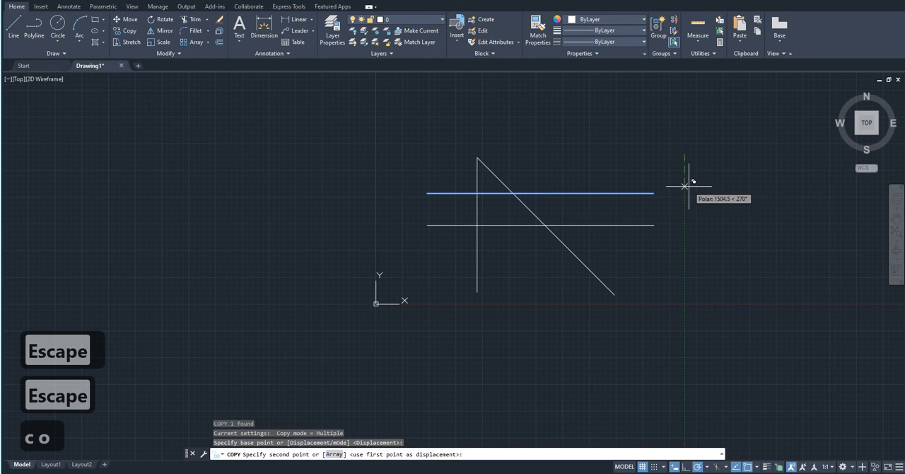
click(690, 218)
key(Escape)
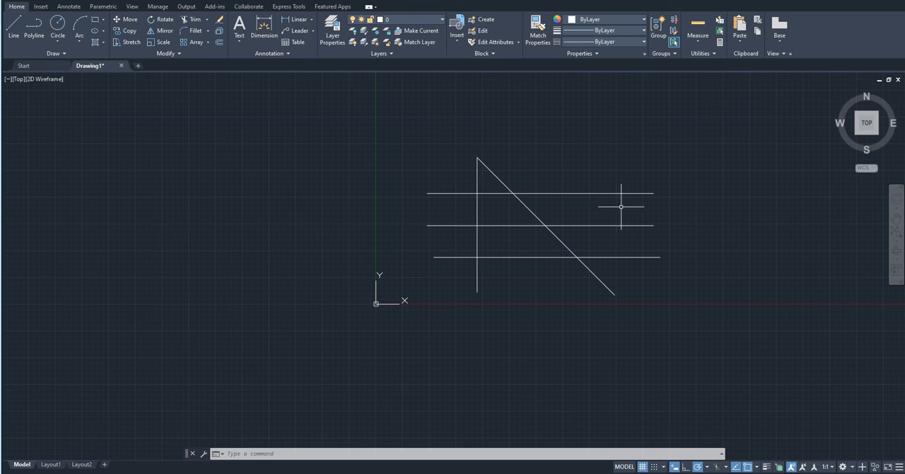
click(655, 257)
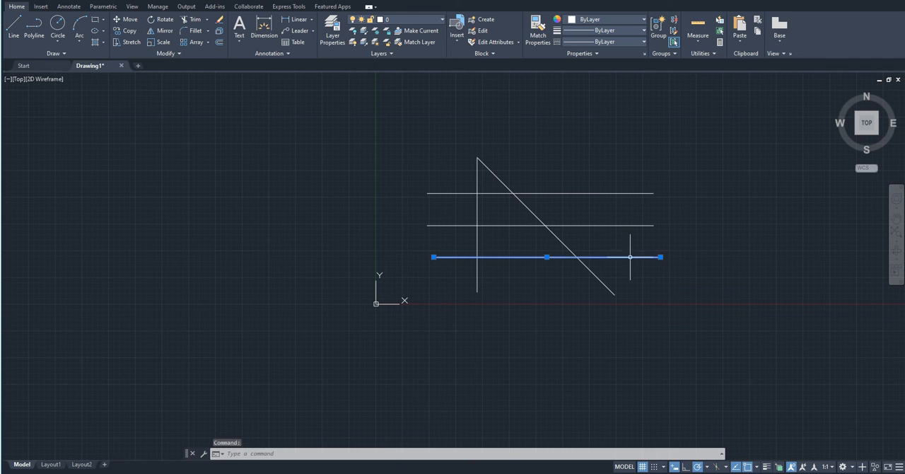
mouse_move(659, 258)
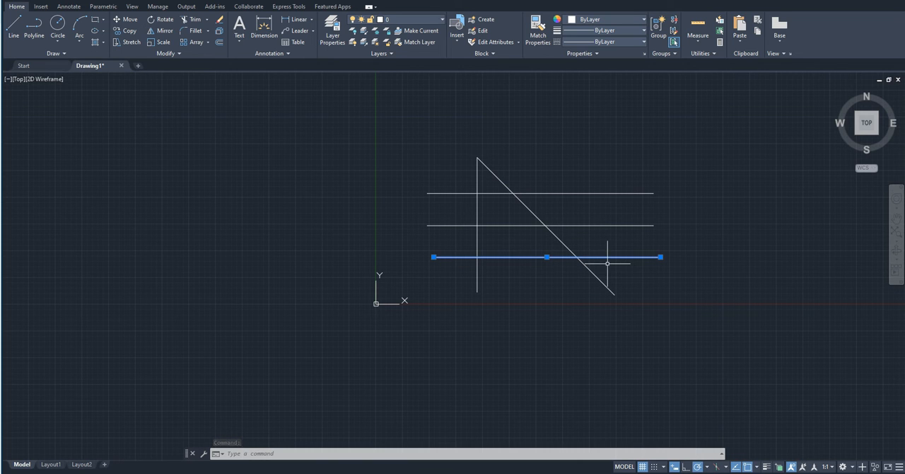
key(Escape)
key(Escape)
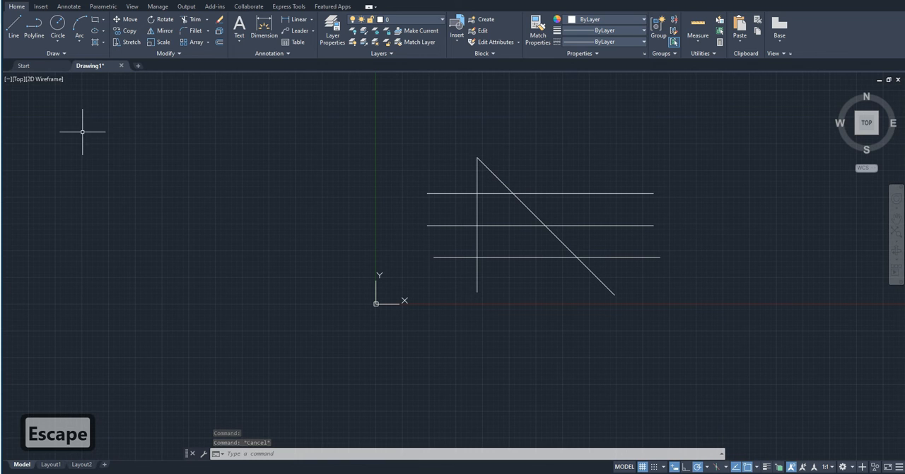
- Trim the three horizontal lines beyond the right side of the diagonal with one fence in Quick mode, and undo the trim
click(191, 19)
key(Escape)
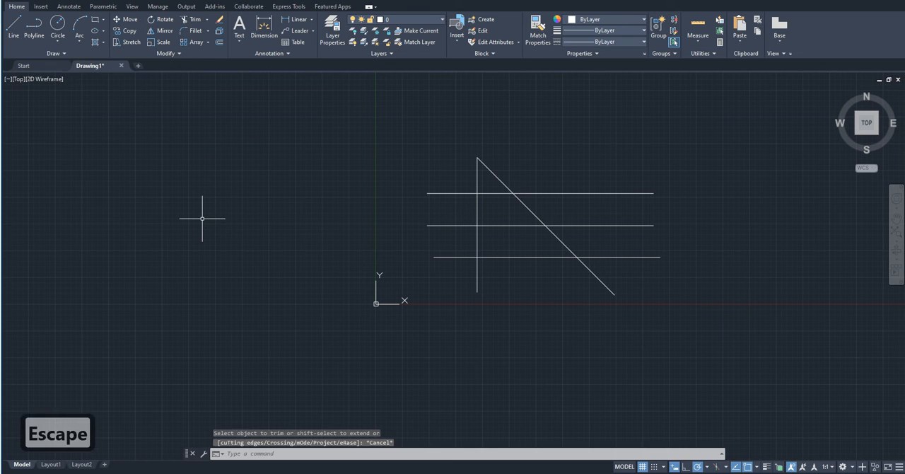
text(tr)
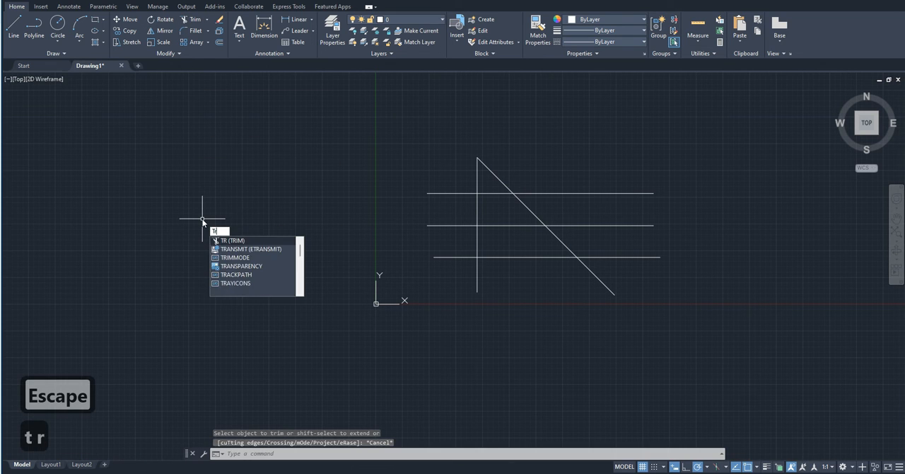
key(Return)
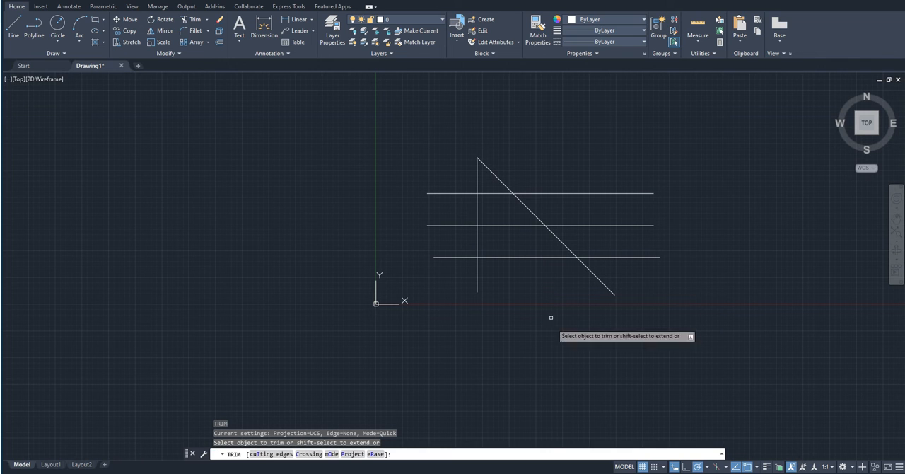
click(634, 278)
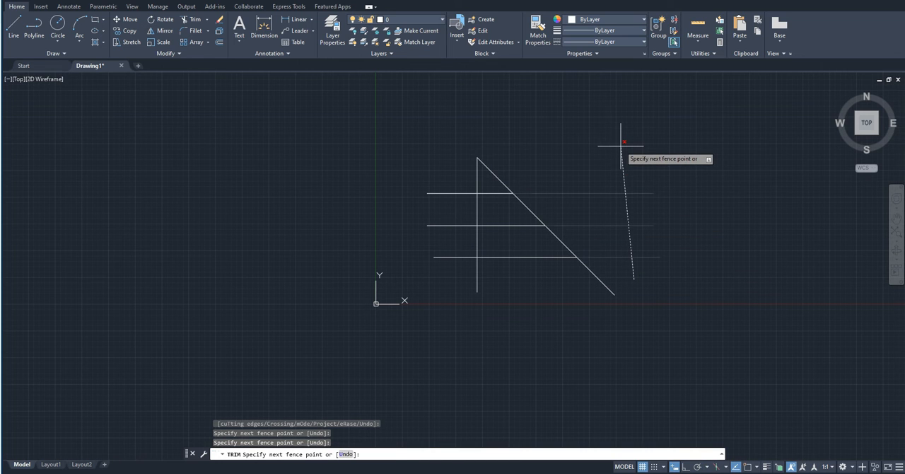
key(Return)
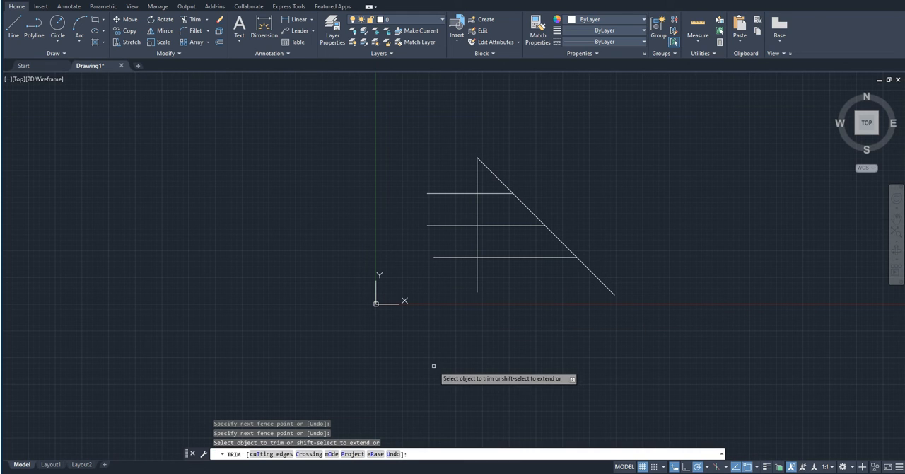
key(Escape)
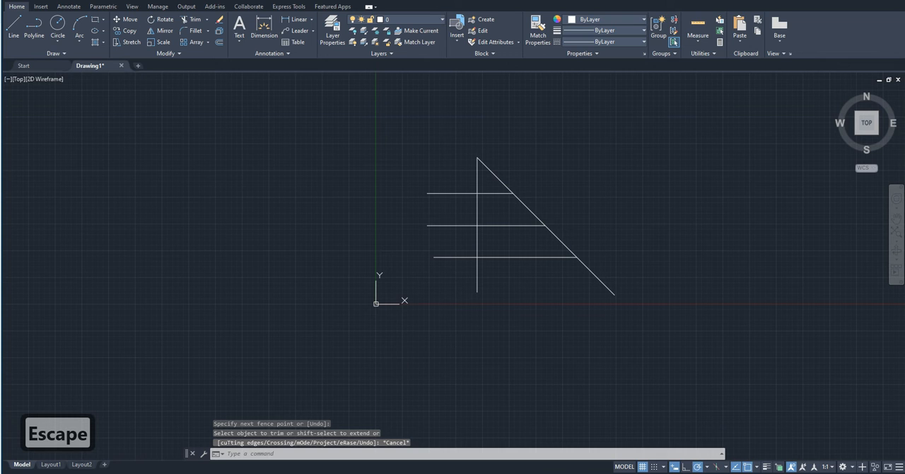
key(ctrl+z)
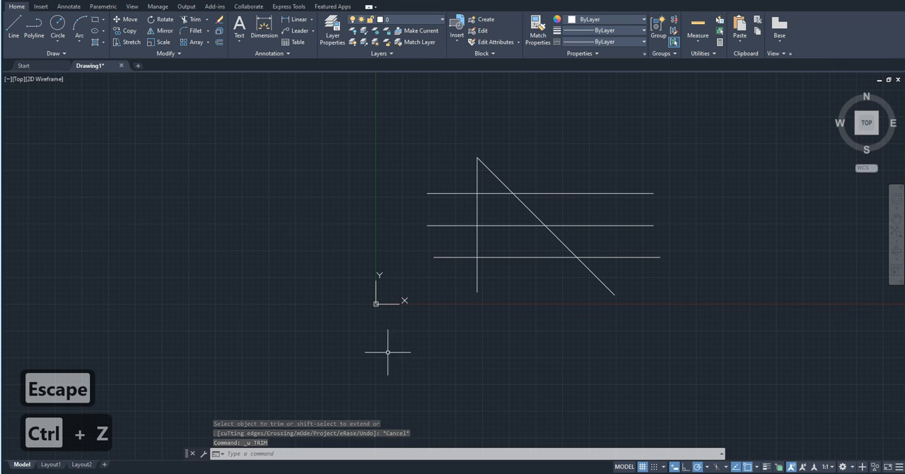
- Start Trim with the cuTting edges option and choose the diagonal and all three horizontal lines as cutting edges
text(tr)
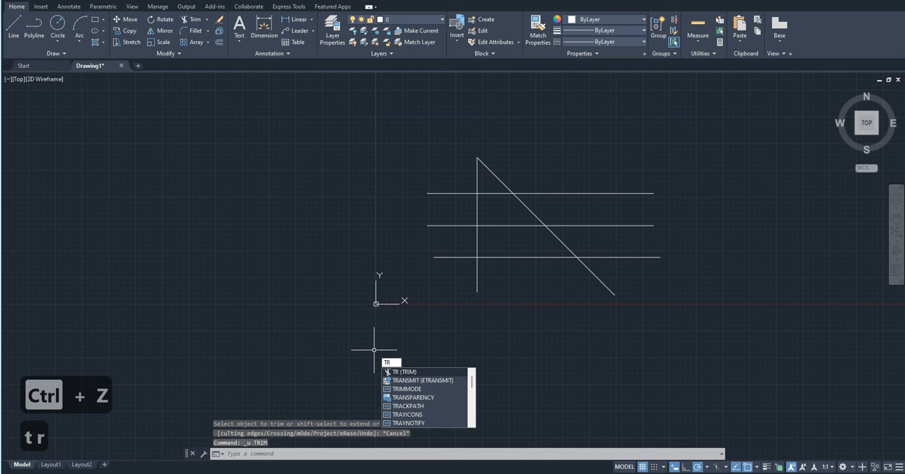
key(Return)
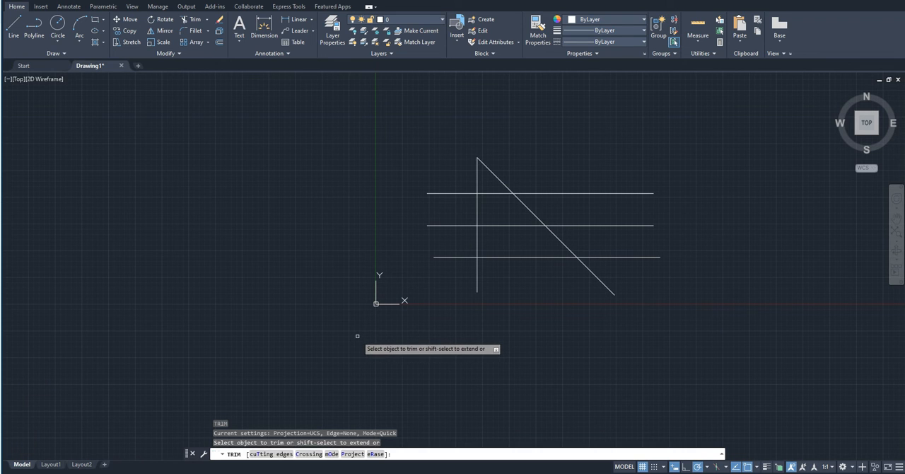
text(t)
key(Return)
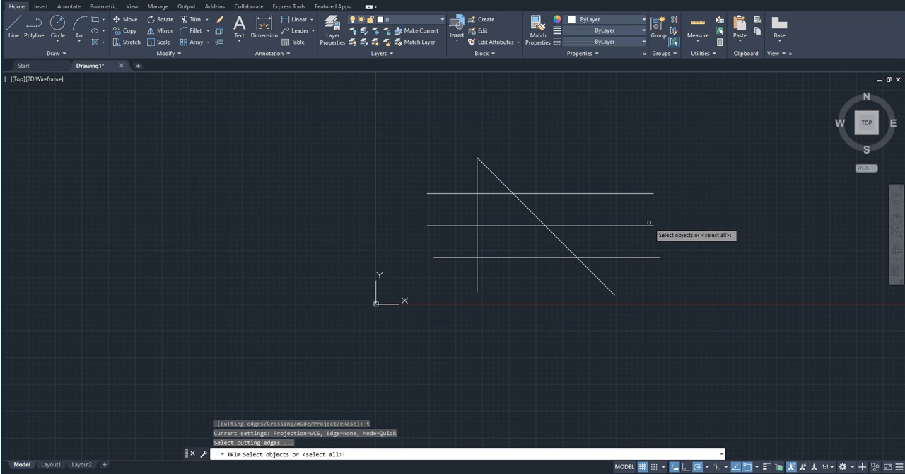
click(606, 287)
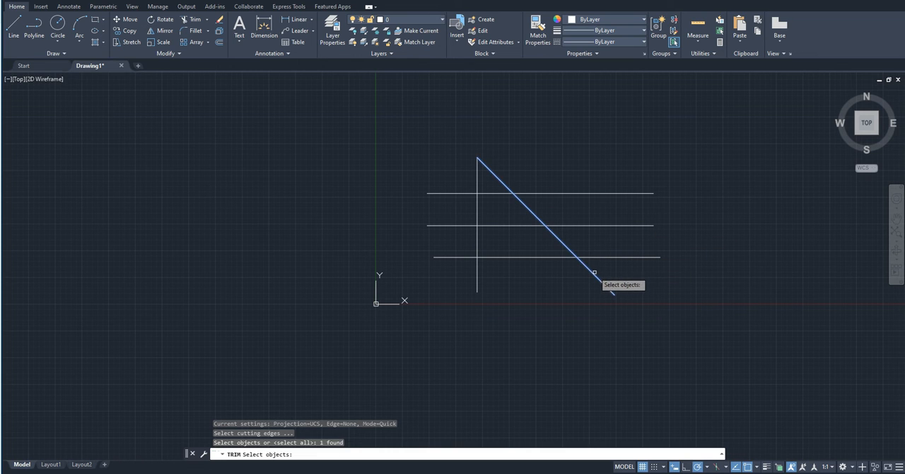
click(642, 287)
click(620, 178)
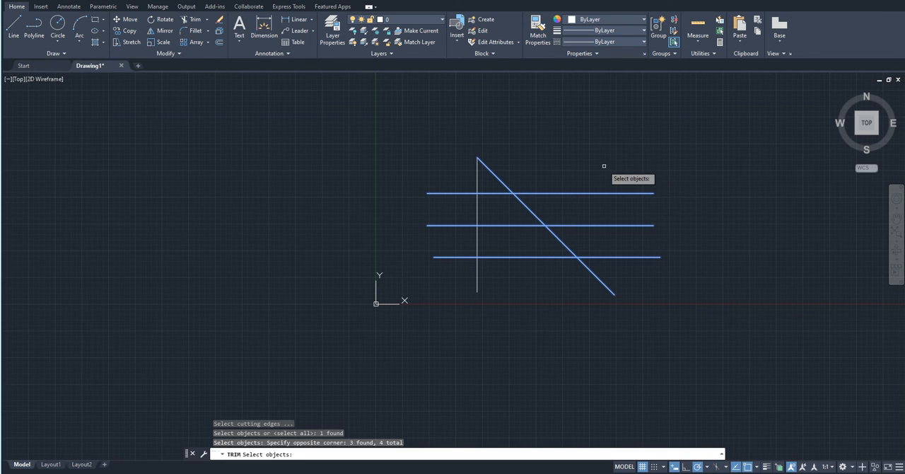
key(Return)
- Trim the horizontal lines' portions to the right of the diagonal with a fence, and undo that cut
mouse_move(657, 287)
mouse_down()
mouse_move(658, 192)
mouse_move(640, 148)
mouse_up()
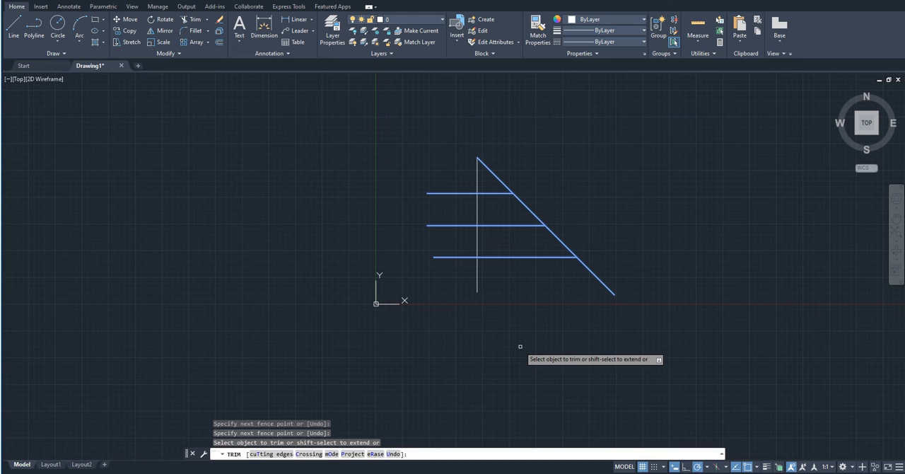
key(ctrl+z)
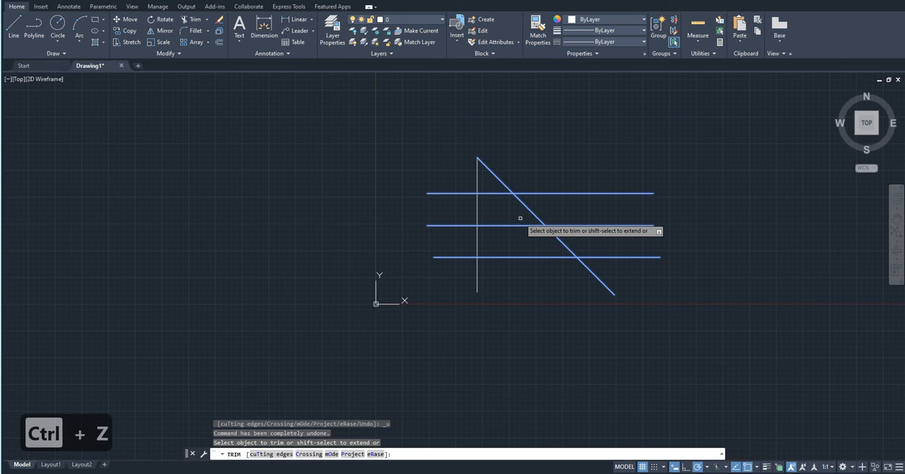
key(ctrl+z)
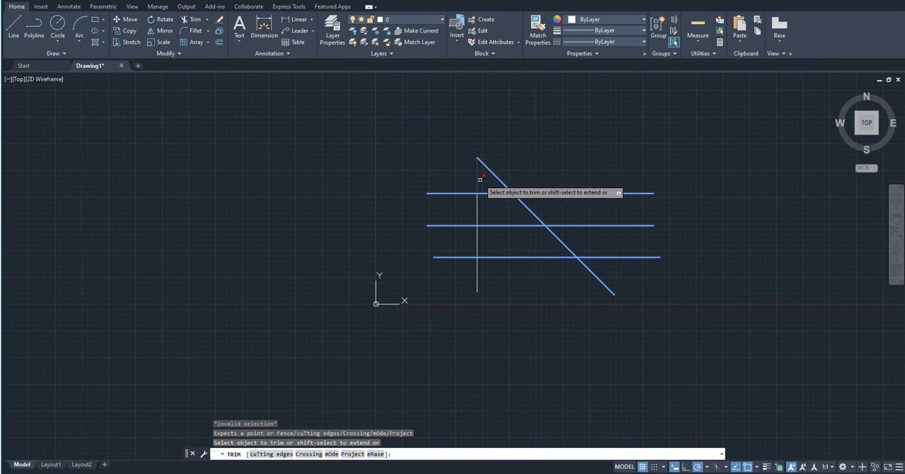
- Trim the three horizontal lines' portions to the left of the diagonal with a fence and end the trim
click(462, 279)
click(436, 152)
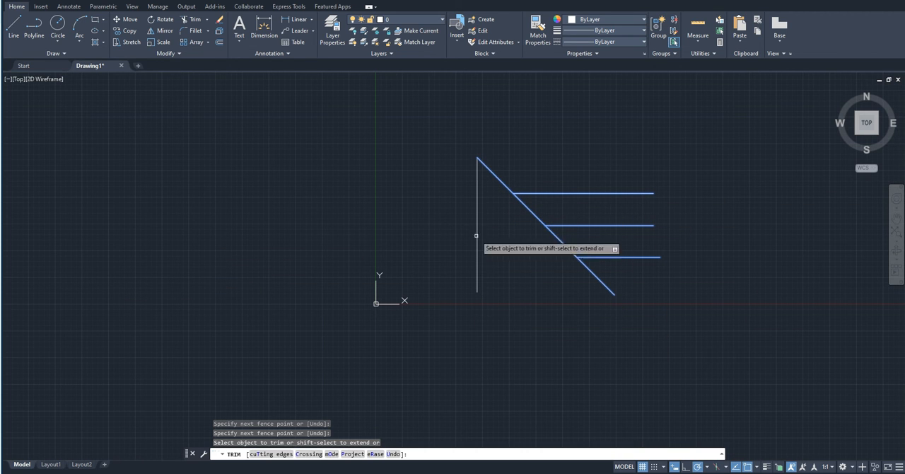
key(Escape)
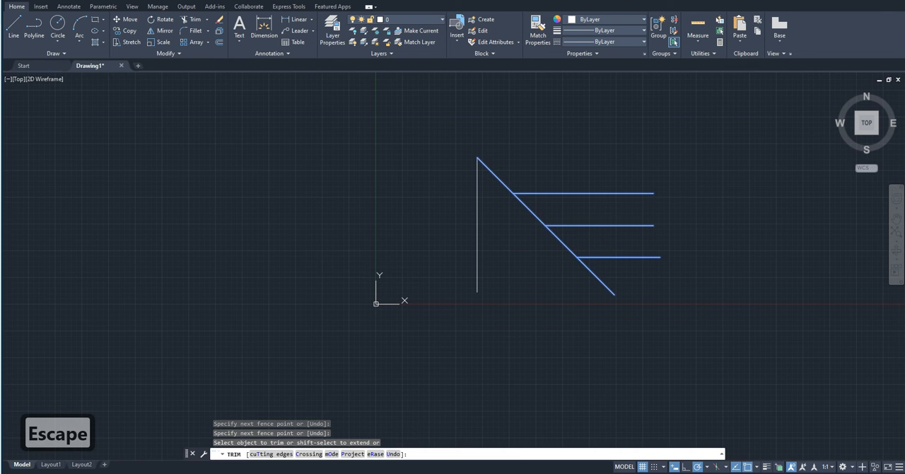
key(Escape)
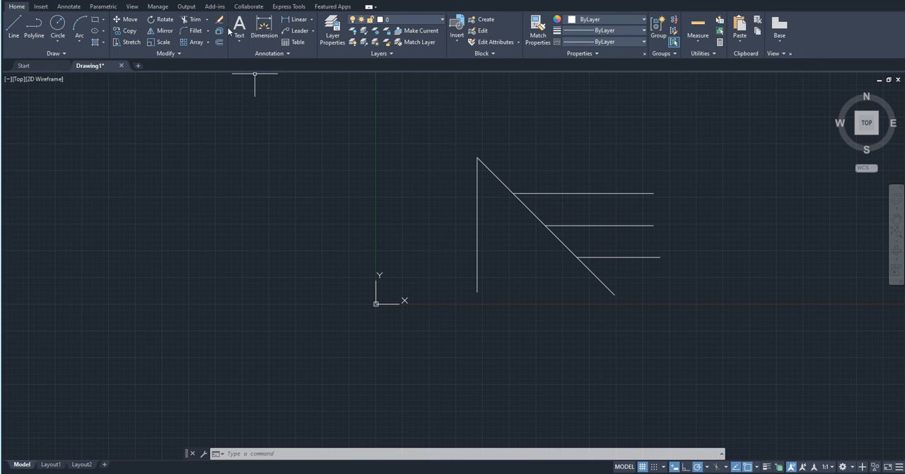
- Extend the three horizontal lines leftward past the diagonal to the vertical line, and undo the extension
click(207, 19)
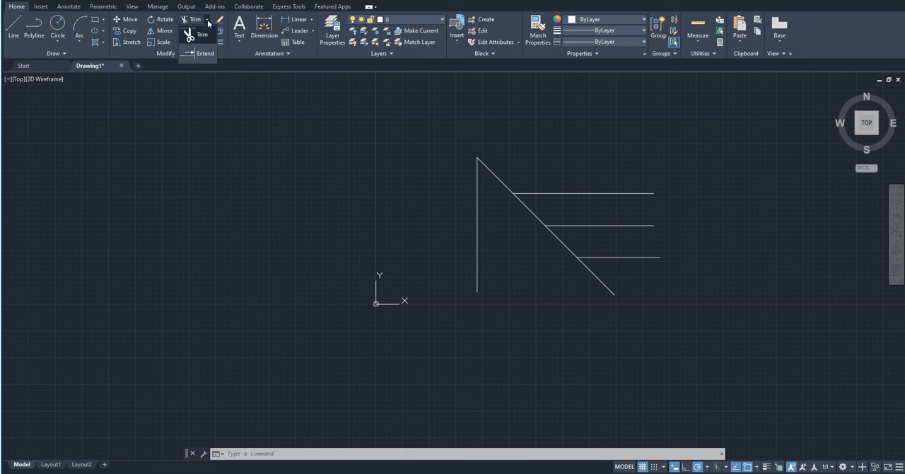
click(203, 52)
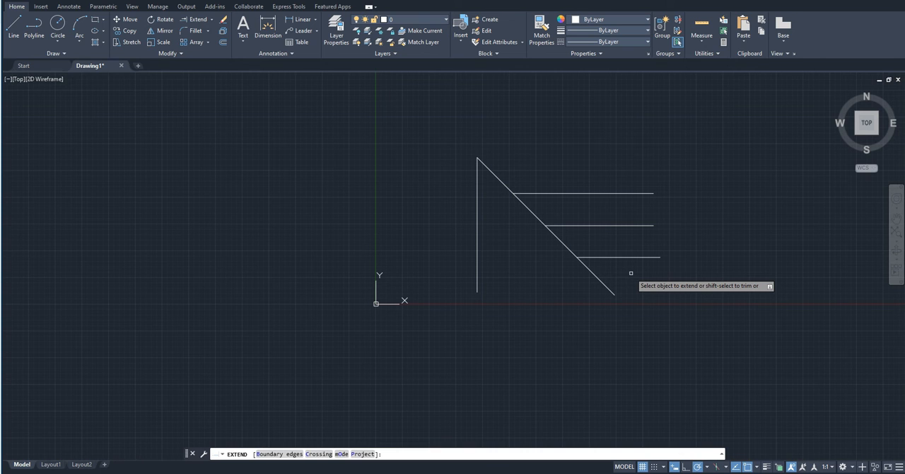
drag(631, 273, 558, 155)
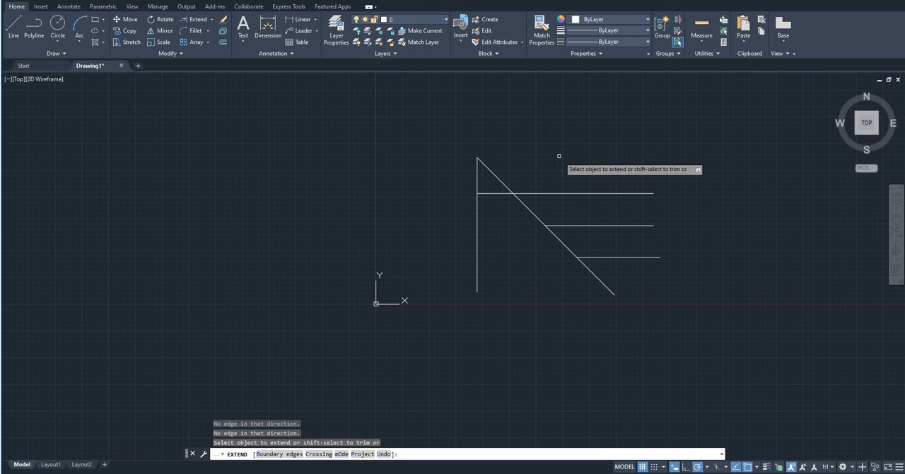
click(576, 225)
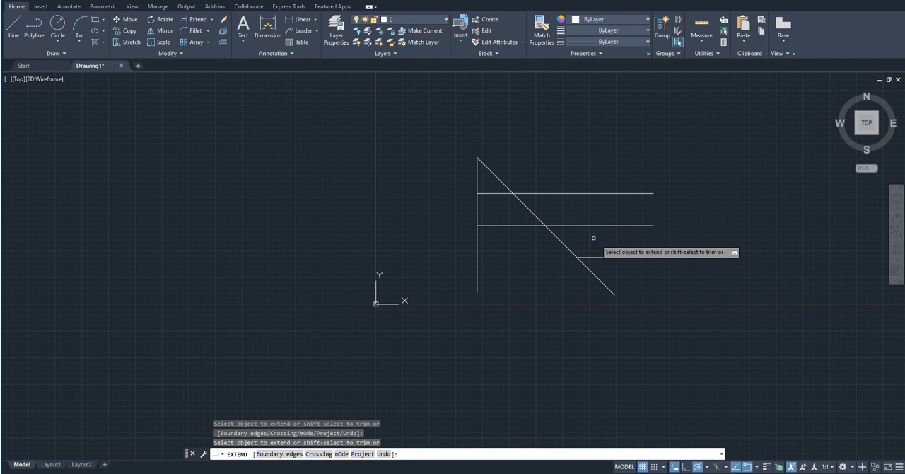
click(604, 256)
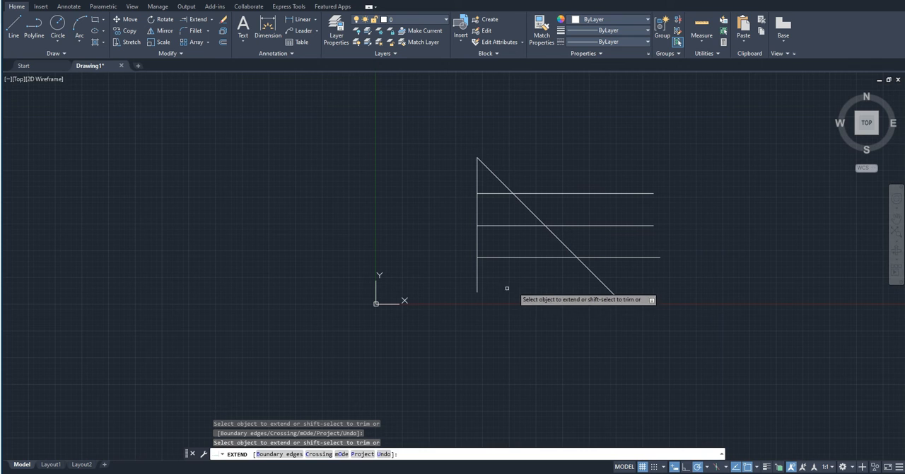
key(Escape)
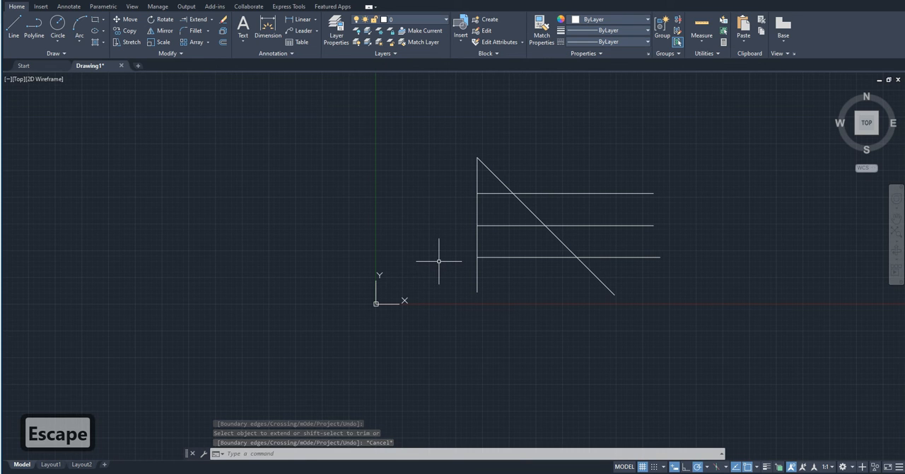
key(ctrl+z)
- Draw a separate vertical line to the left of the figure, taller than the existing vertical line
text(l)
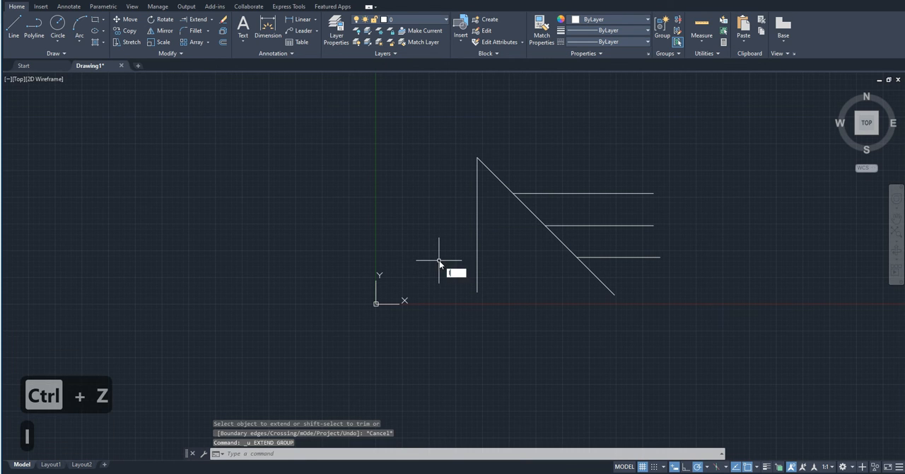
key(Return)
click(412, 292)
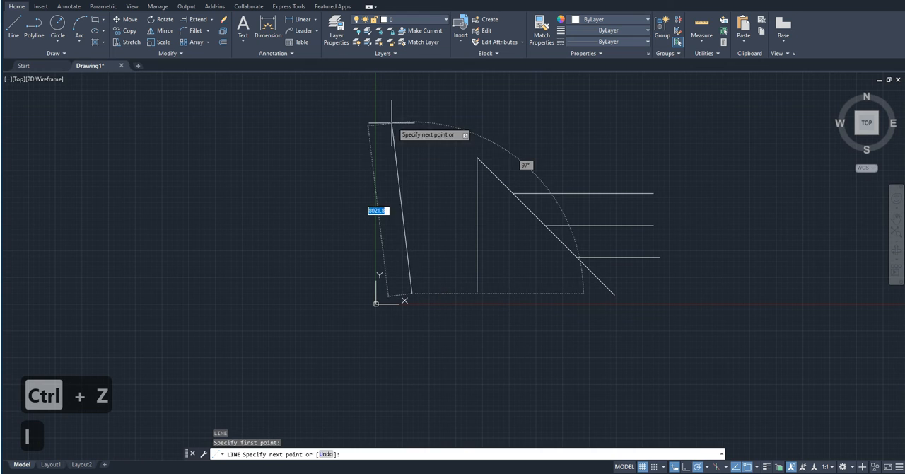
click(411, 120)
key(Escape)
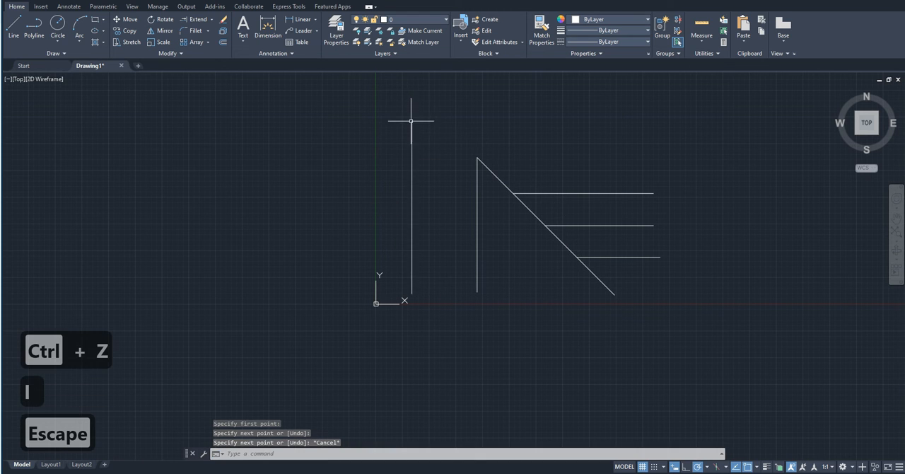
- Try to extend the three horizontal lines with a fence after preselecting them as boundary edges
click(645, 273)
click(619, 171)
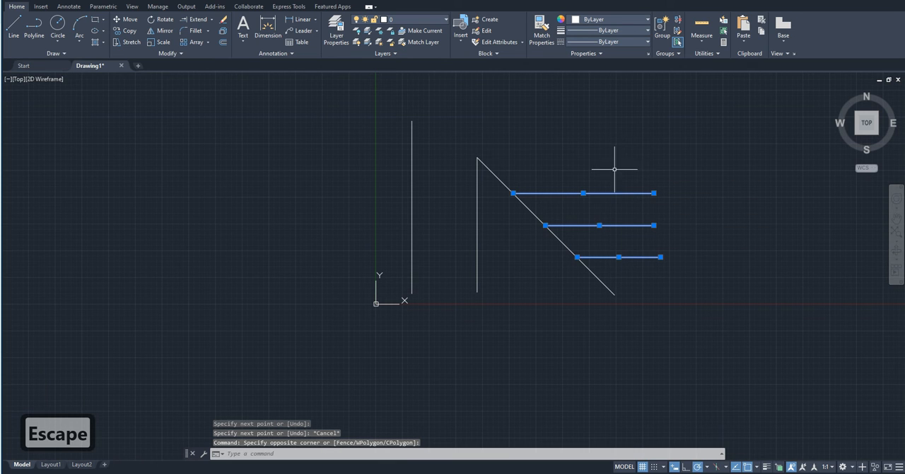
text(ex)
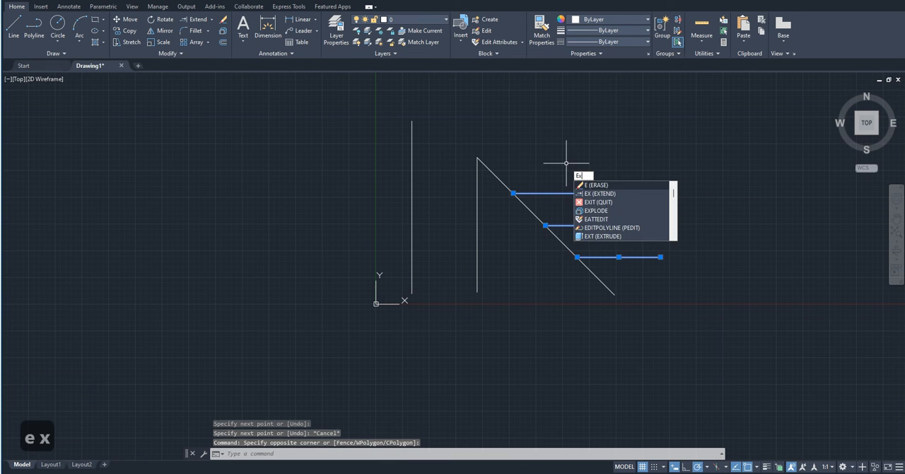
key(Return)
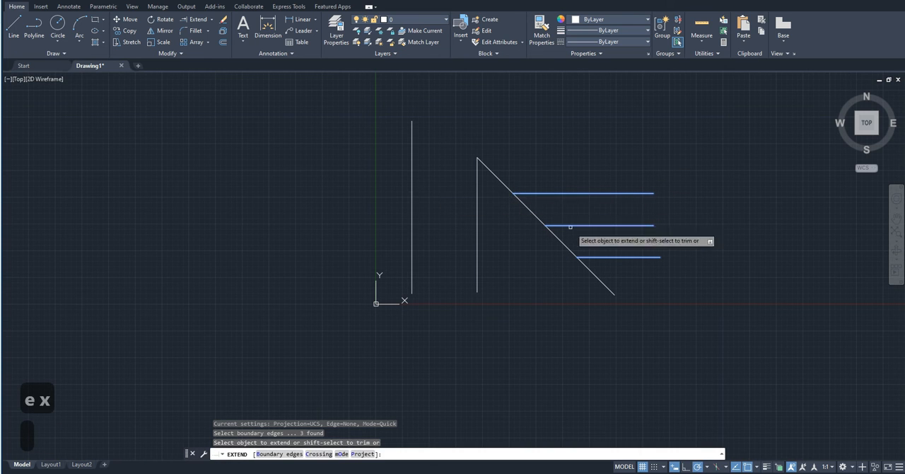
drag(615, 264, 588, 186)
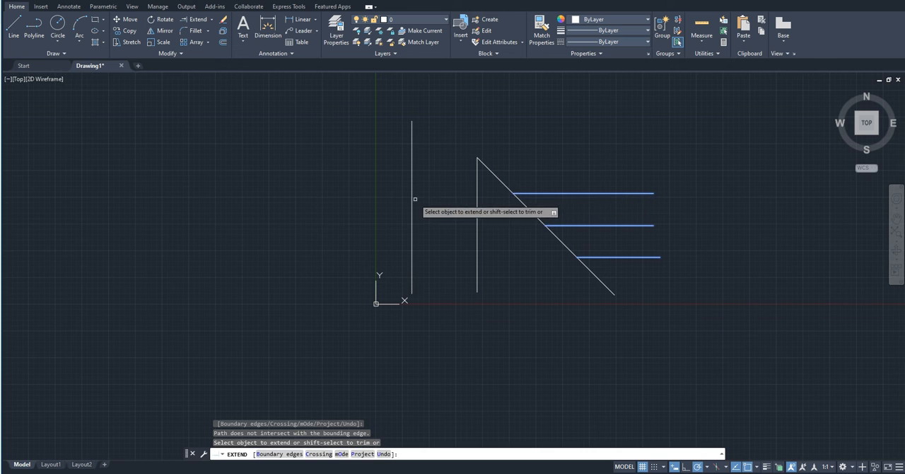
key(Escape)
key(Escape)
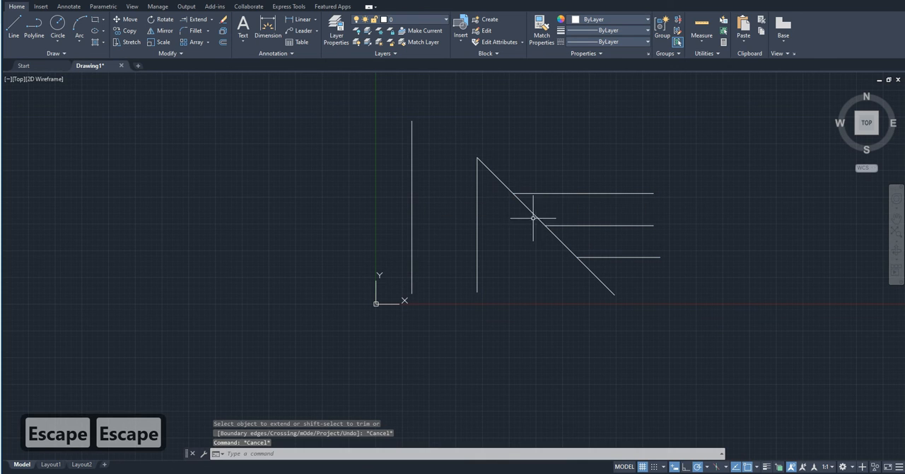
click(616, 205)
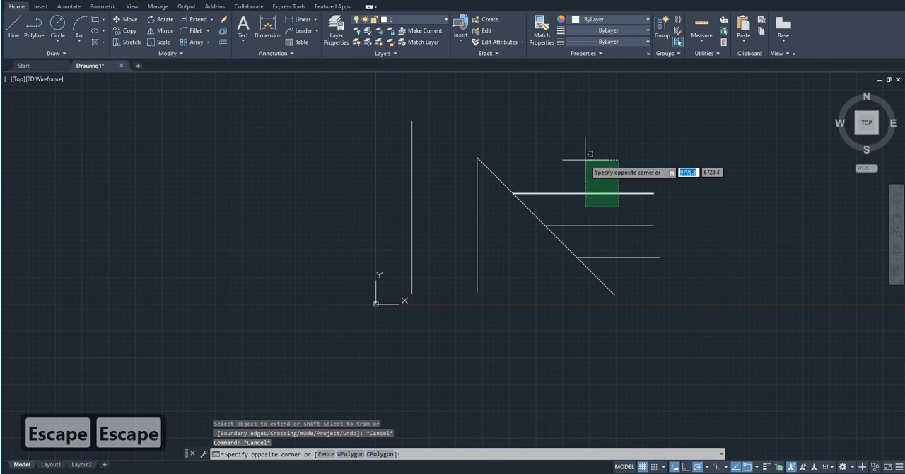
click(586, 163)
key(Escape)
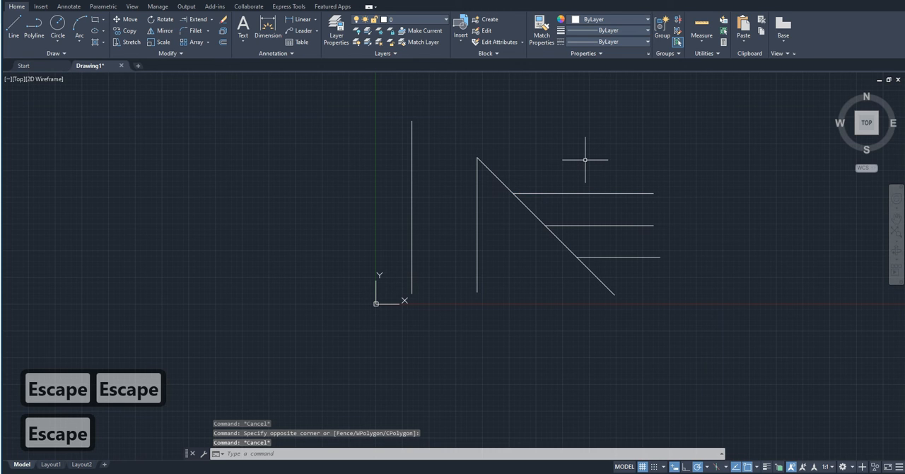
- Extend the middle and bottom horizontal lines leftward past the diagonal to the nearer vertical line
text(exy)
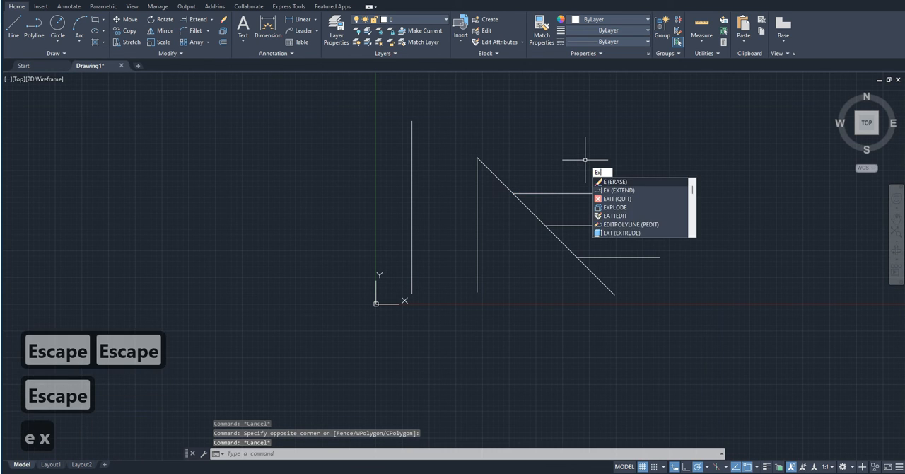
key(BackSpace)
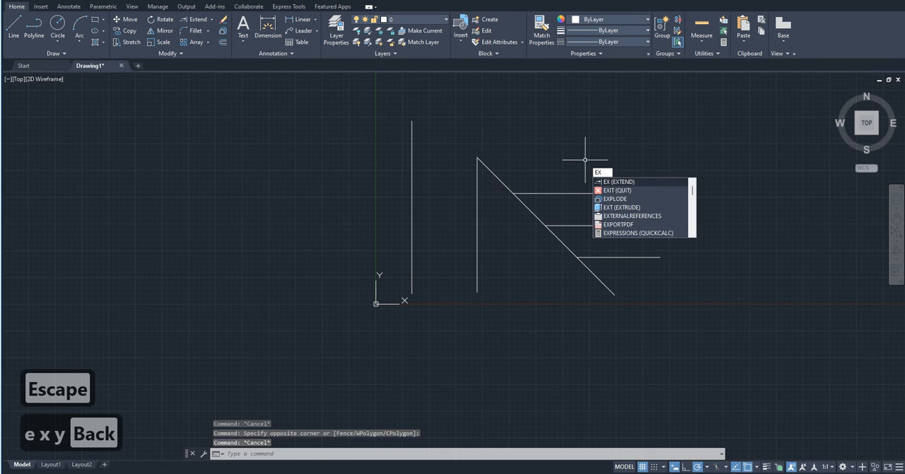
text(tend)
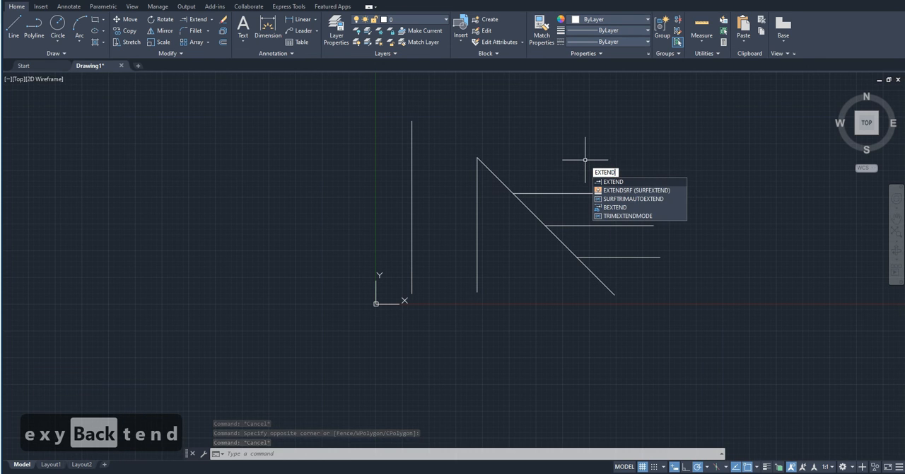
key(Return)
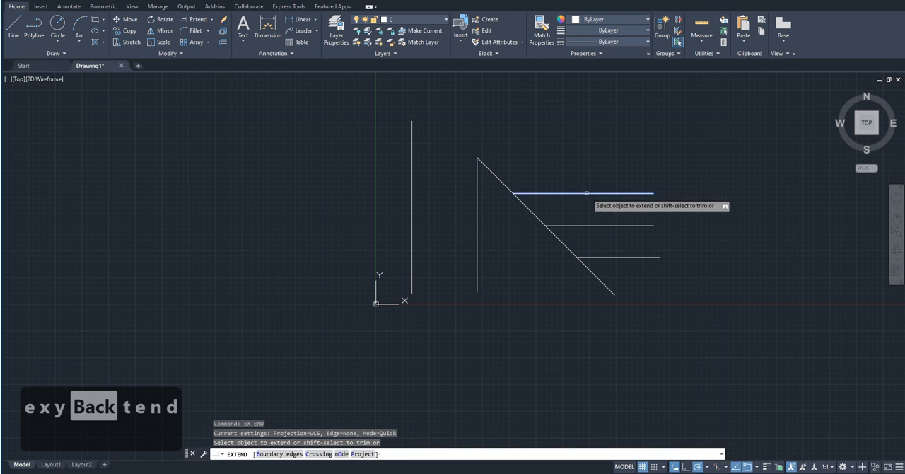
click(586, 193)
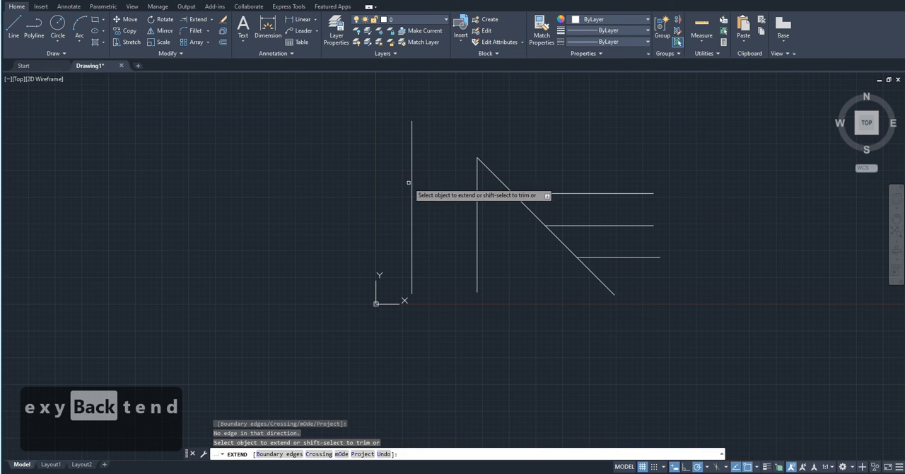
click(592, 226)
click(597, 258)
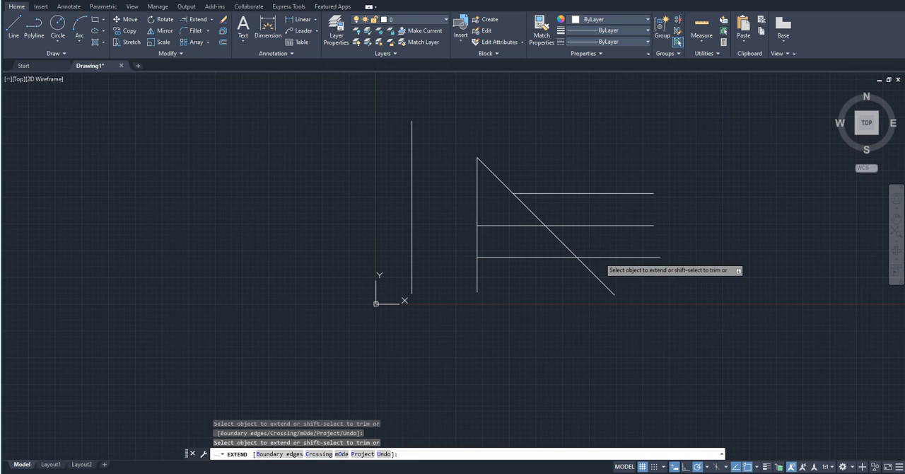
- Extend all three horizontal lines further left to the tall outer vertical line and end the Extend command
click(558, 193)
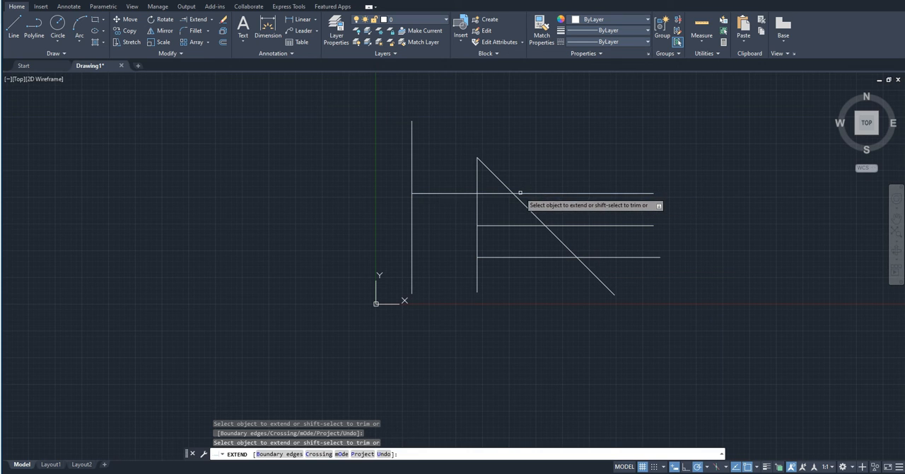
click(515, 225)
click(520, 257)
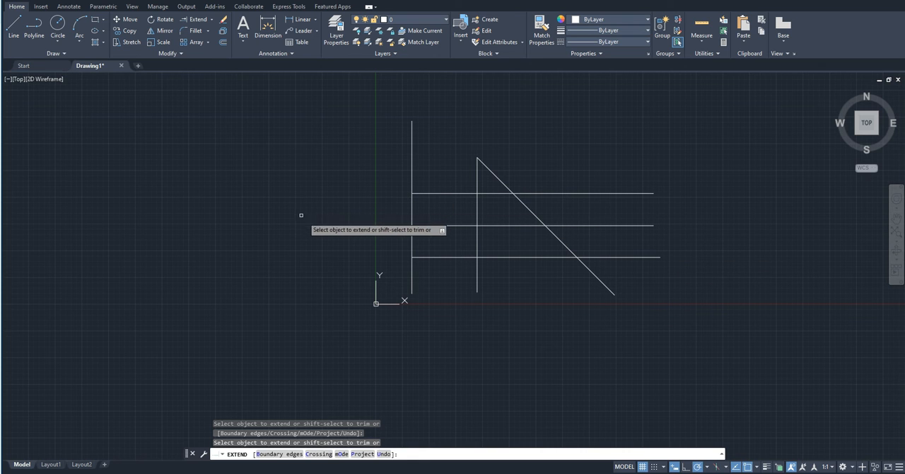
key(Escape)
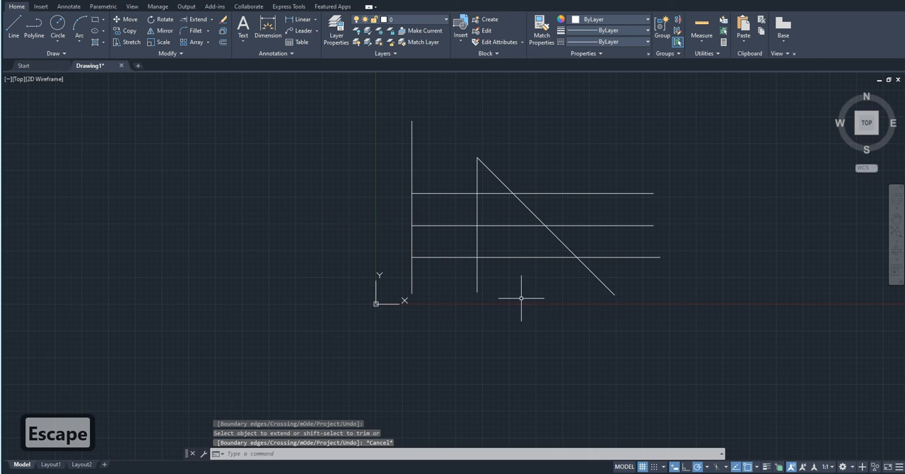
- Select the whole figure of vertical, diagonal and horizontal lines and erase it
scroll(552, 271, down, 2)
scroll(583, 279, up, 2)
click(576, 323)
click(335, 169)
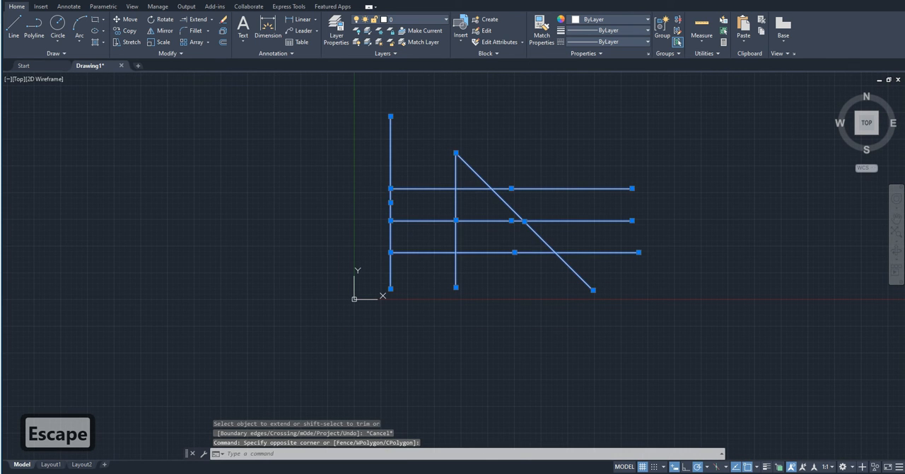
key(Delete)
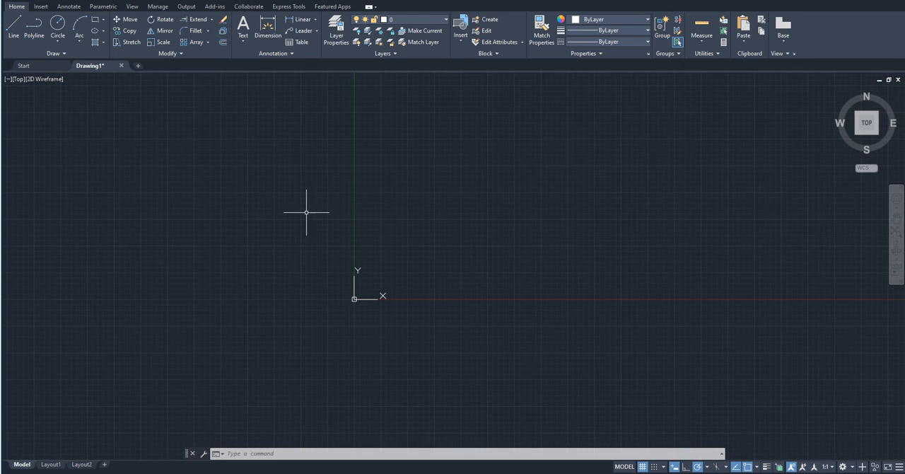
text(re)
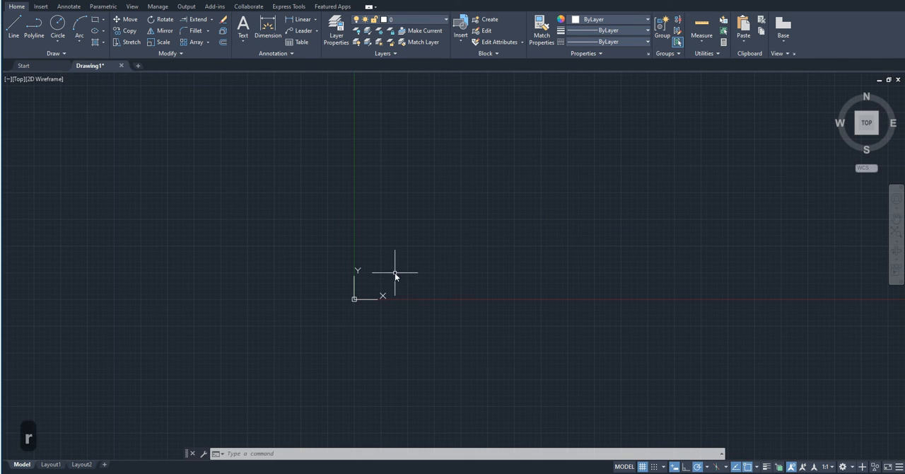
key(Return)
click(441, 190)
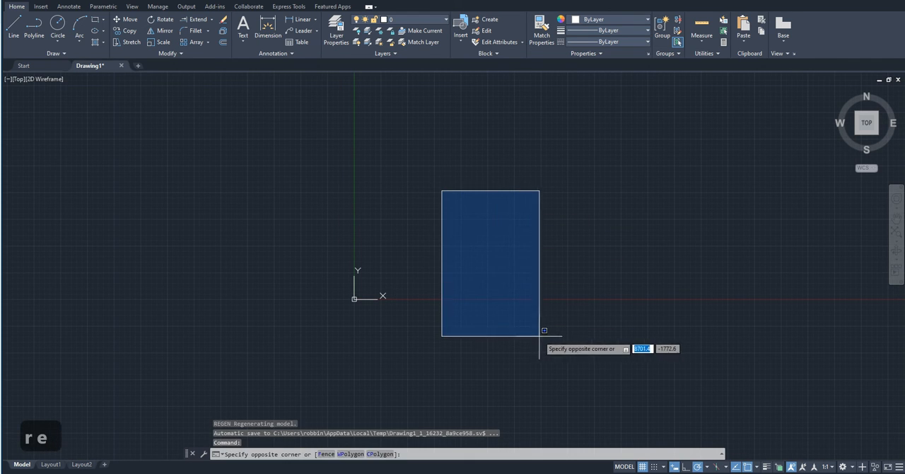
key(Escape)
- Draw a tall rectangle to the right of the origin and a shorter one of roughly equal width directly on top of it
text(rec)
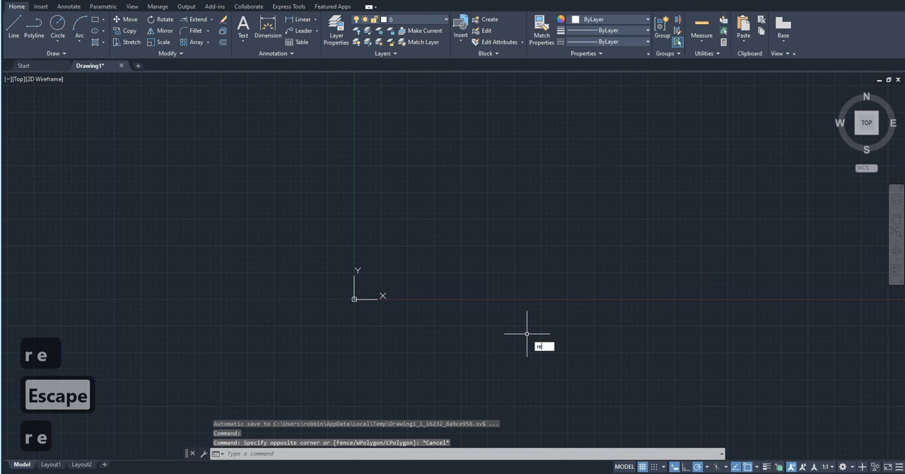
key(Return)
click(522, 335)
click(445, 229)
key(space)
click(445, 229)
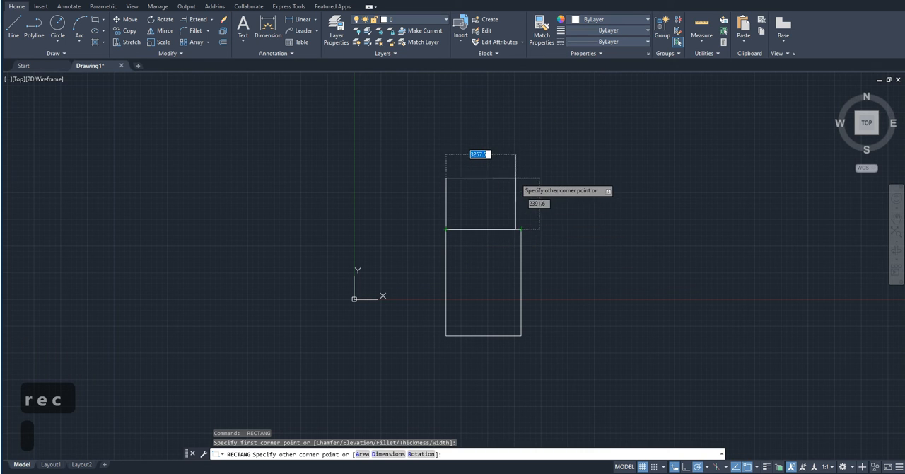
click(519, 172)
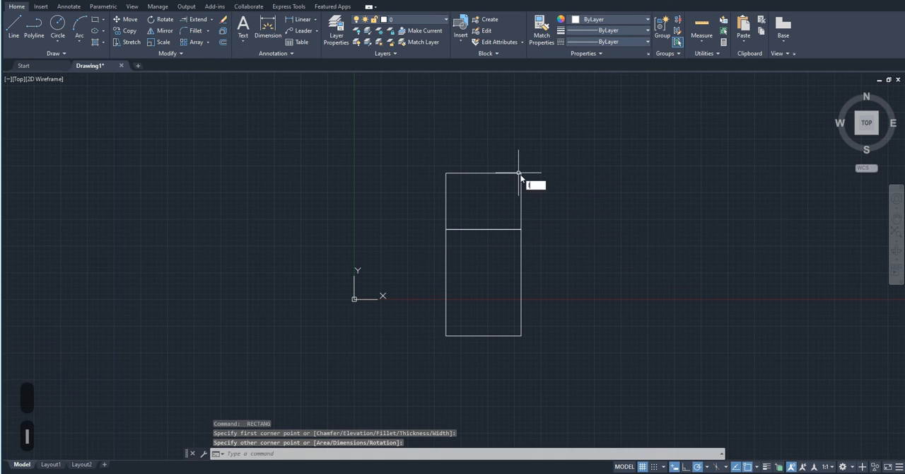
- Draw connected diagonals from the upper rectangle's top-right corner to the shared left corner, and on to the lower rectangle's bottom-right corner
text(l)
key(space)
click(521, 172)
click(446, 229)
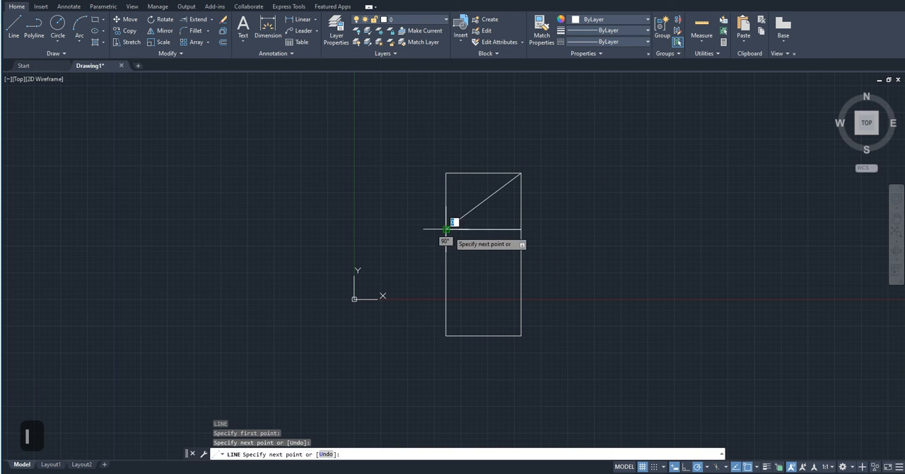
click(521, 335)
key(Escape)
- Mirror the whole figure to the right about a vertical line 500 units beyond its lower-right corner, keeping the source objects
scroll(574, 183, down, 2)
scroll(574, 183, up, 4)
scroll(575, 183, down, 2)
scroll(575, 183, up, 2)
scroll(382, 224, down, 2)
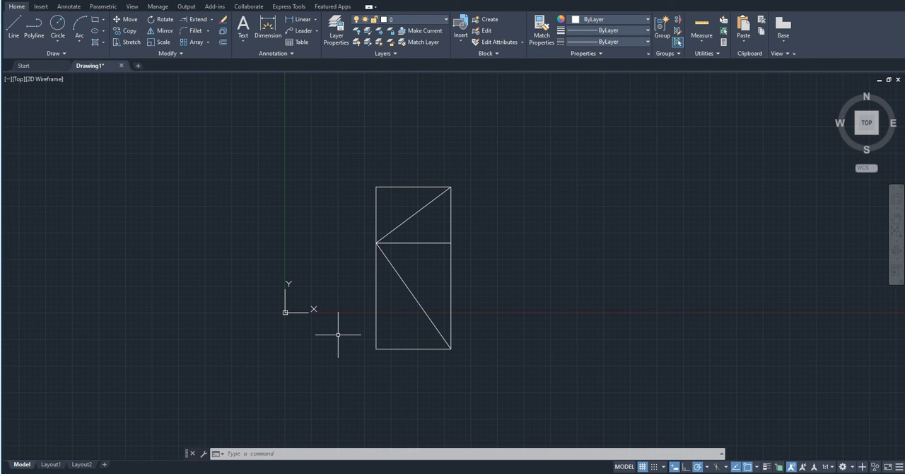
click(504, 392)
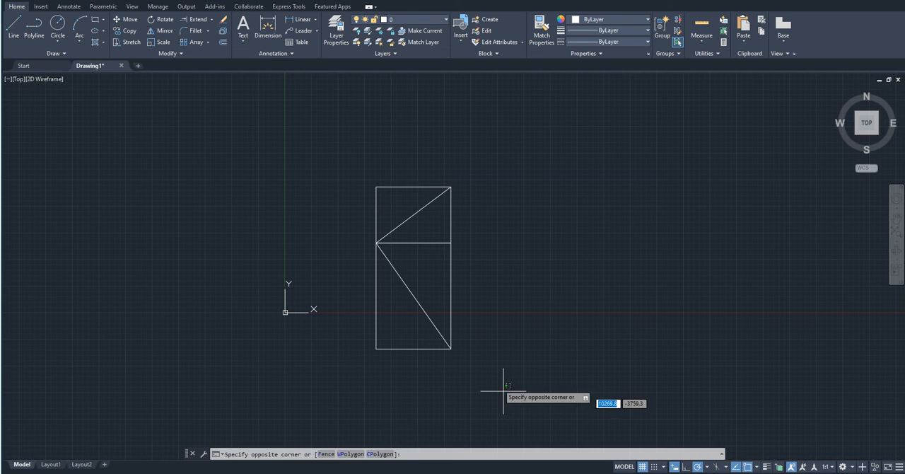
click(332, 136)
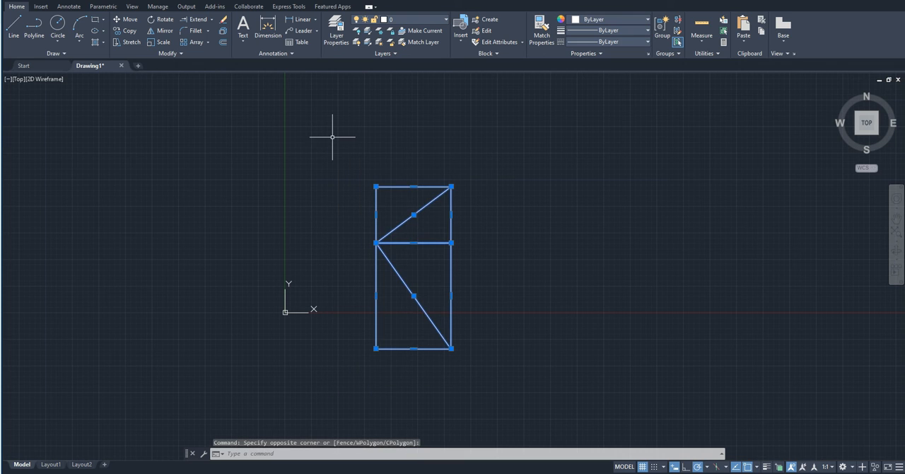
click(165, 31)
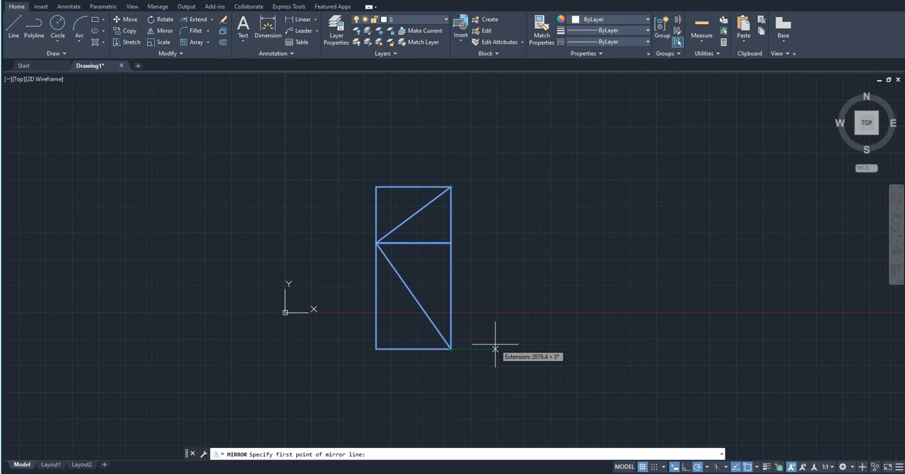
text(500)
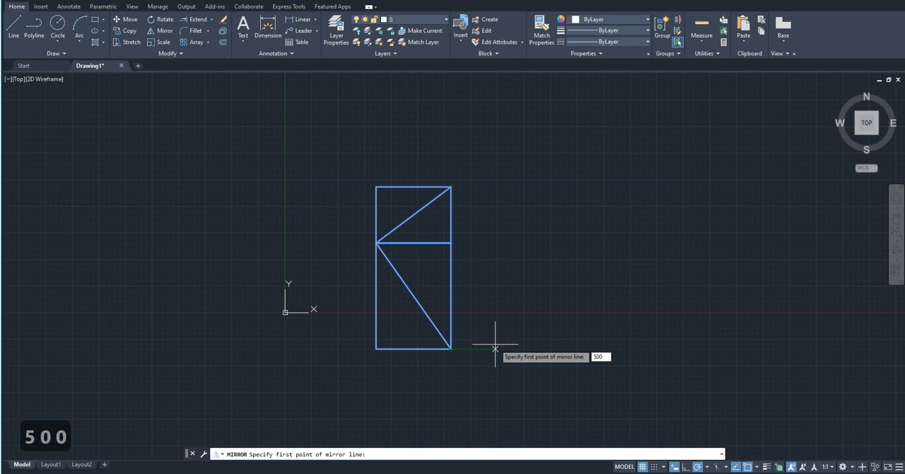
key(Return)
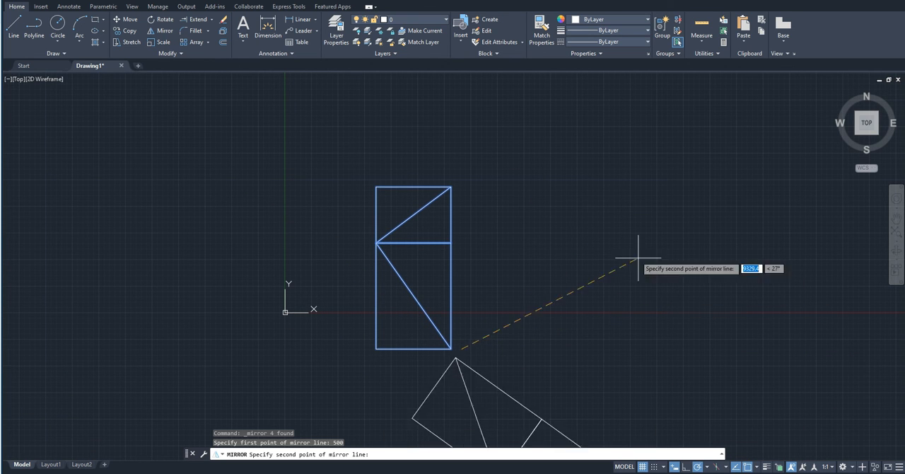
click(460, 112)
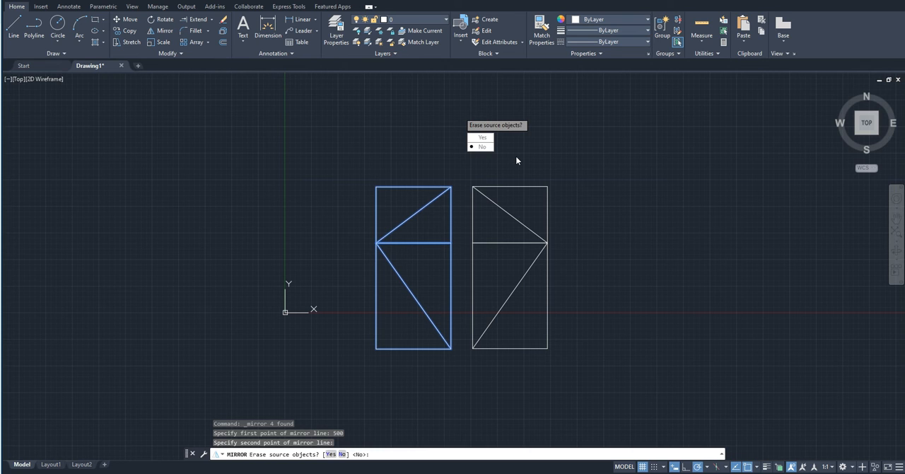
key(Return)
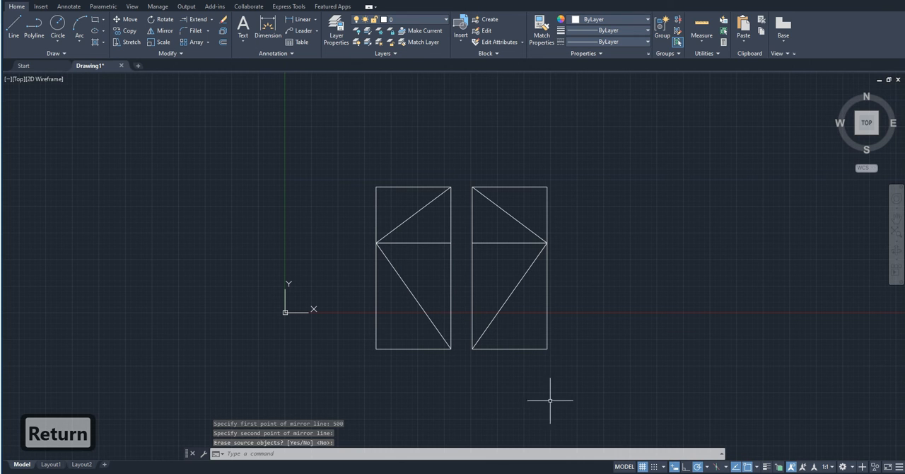
- Select the mirrored copy of the figure and erase it
click(559, 372)
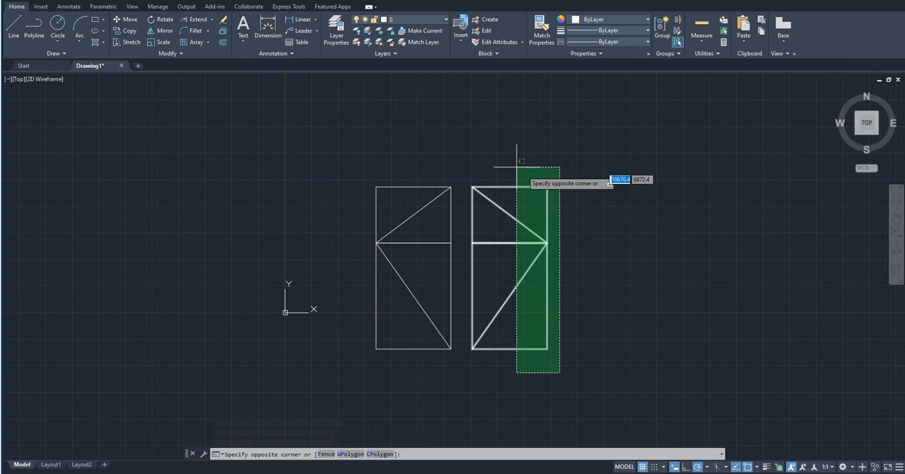
click(467, 152)
key(Delete)
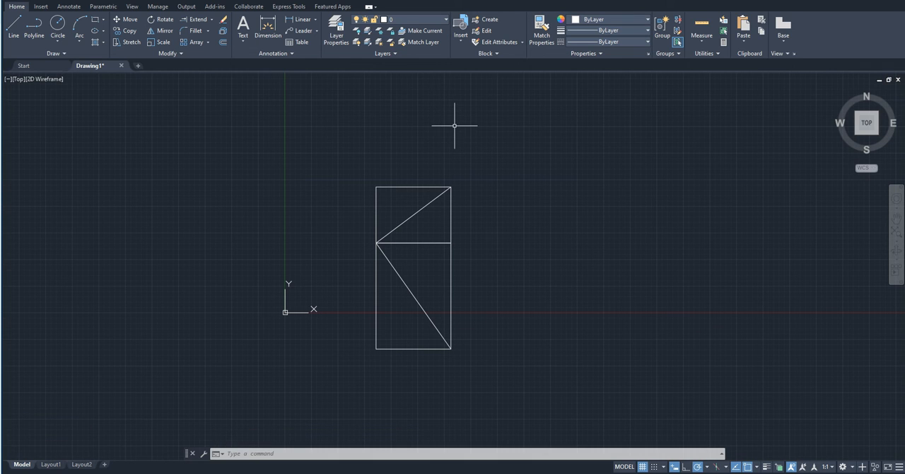
- Draw two connected lines above and to the right of the figure: a horizontal segment, and one sloping down to the right from its end
scroll(342, 258, down, 1)
middle_drag(344, 258, 227, 255)
scroll(541, 272, up, 1)
scroll(336, 305, down, 1)
middle_drag(336, 305, 419, 371)
text(l)
key(Return)
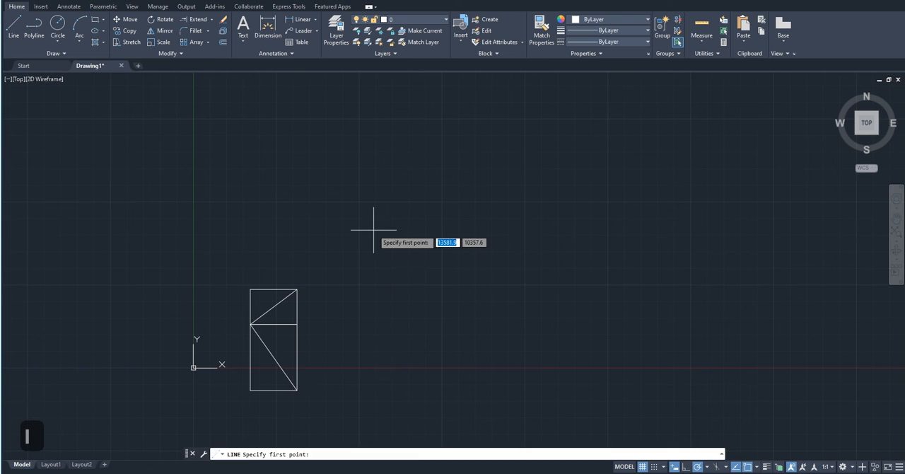
click(342, 181)
click(494, 181)
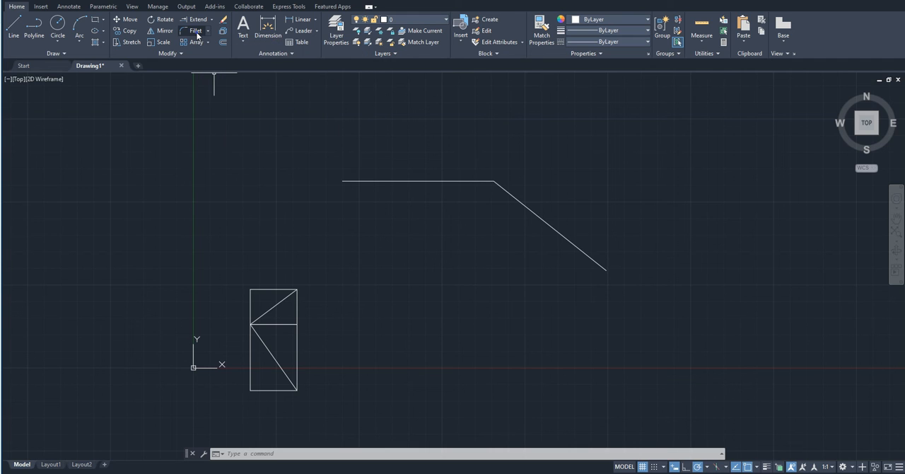
- Apply Fillet to the horizontal and sloping lines at their shared corner, keeping the current radius
click(196, 32)
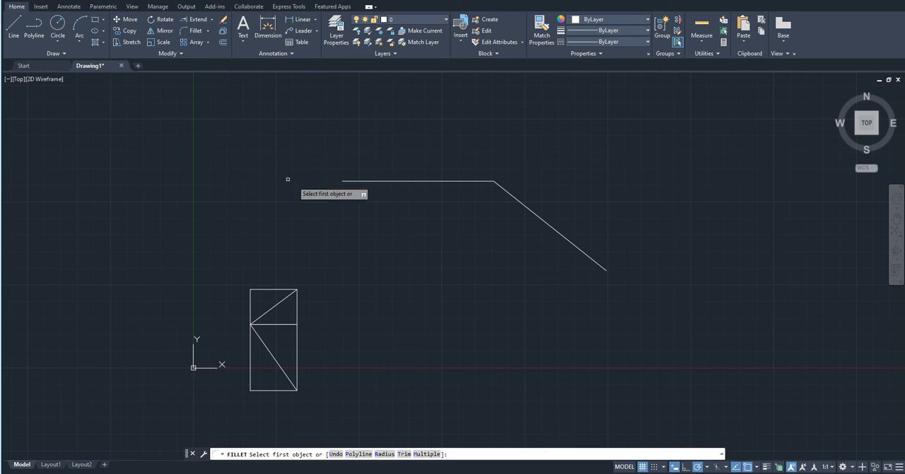
click(418, 181)
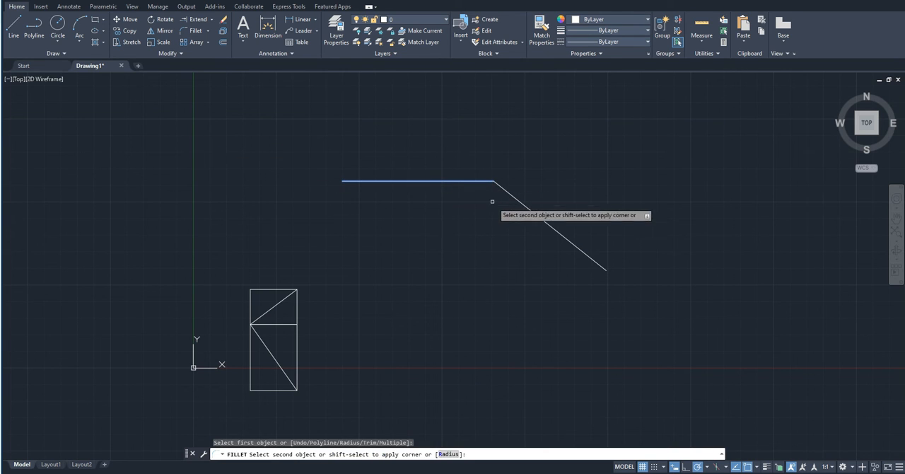
click(522, 205)
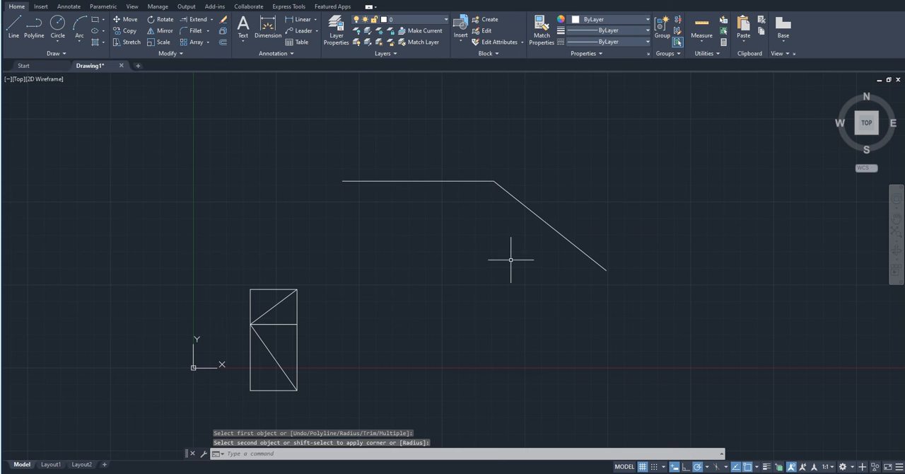
- Examine the corner between the horizontal and sloping lines up close and in full view
scroll(500, 190, up, 5)
scroll(477, 137, up, 6)
scroll(474, 188, up, 6)
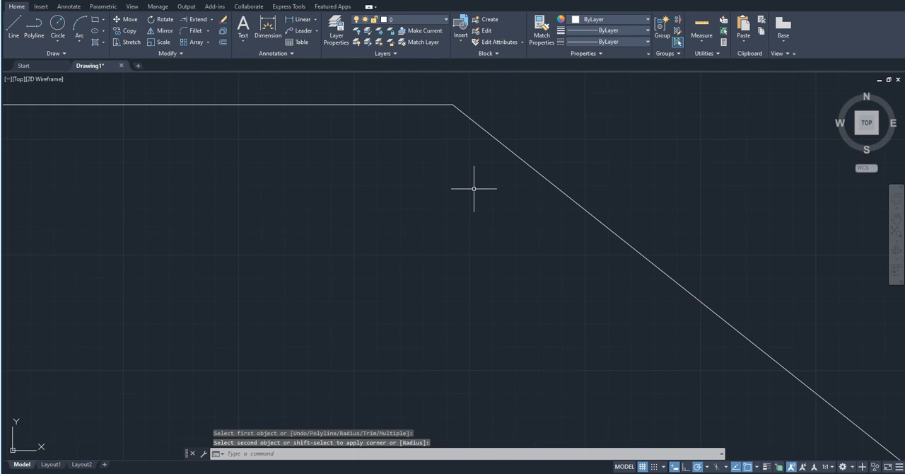
scroll(544, 125, down, 3)
scroll(543, 125, down, 2)
scroll(490, 216, down, 5)
scroll(489, 216, down, 1)
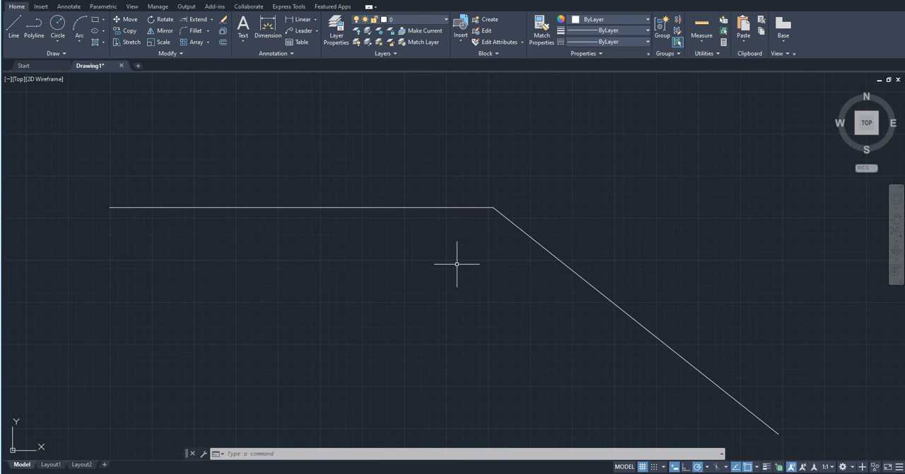
middle_drag(456, 263, 411, 238)
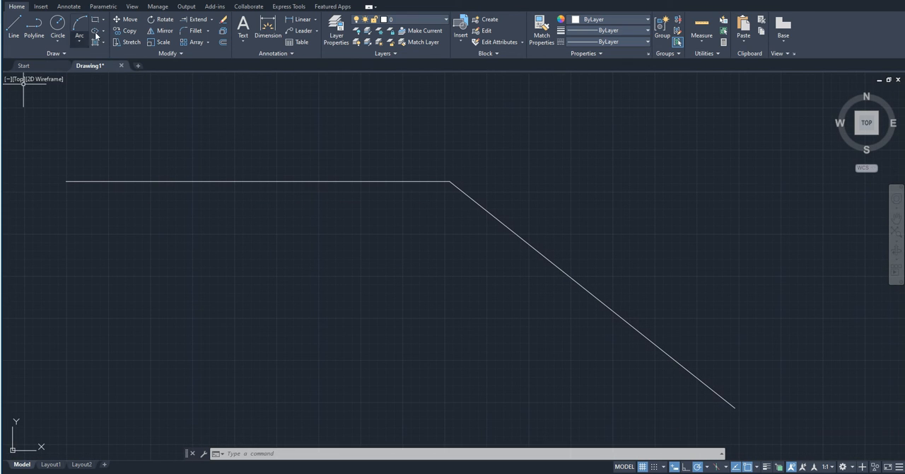
- Fillet the corner between the horizontal and sloping lines with a radius of 500
click(195, 32)
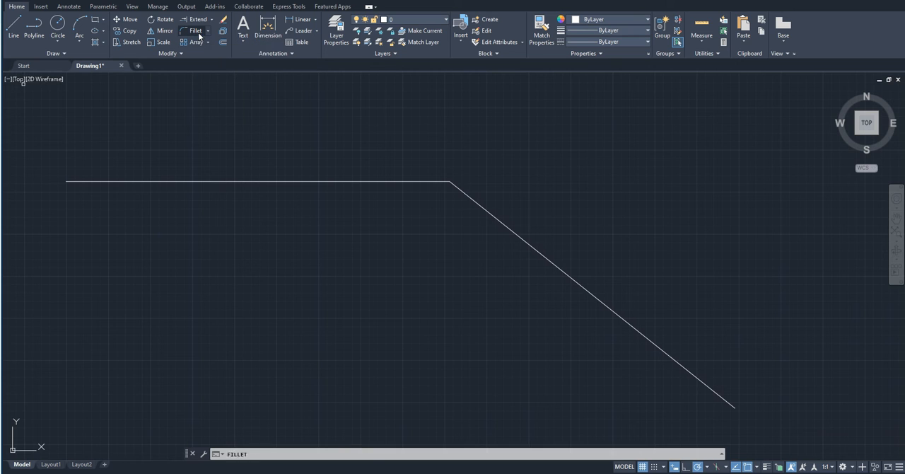
click(303, 182)
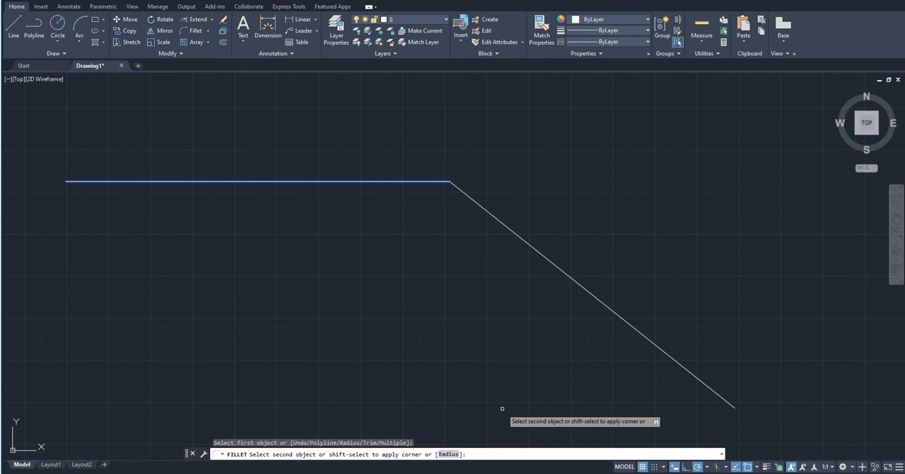
text(r)
key(Return)
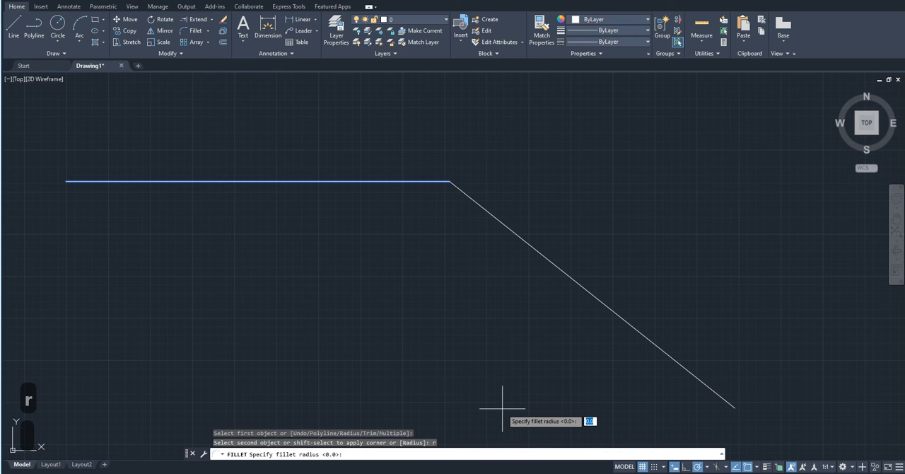
text(500)
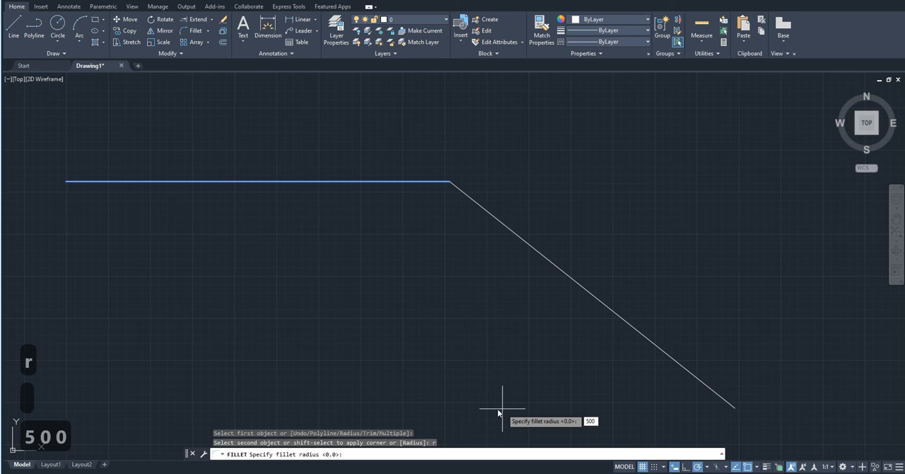
key(Return)
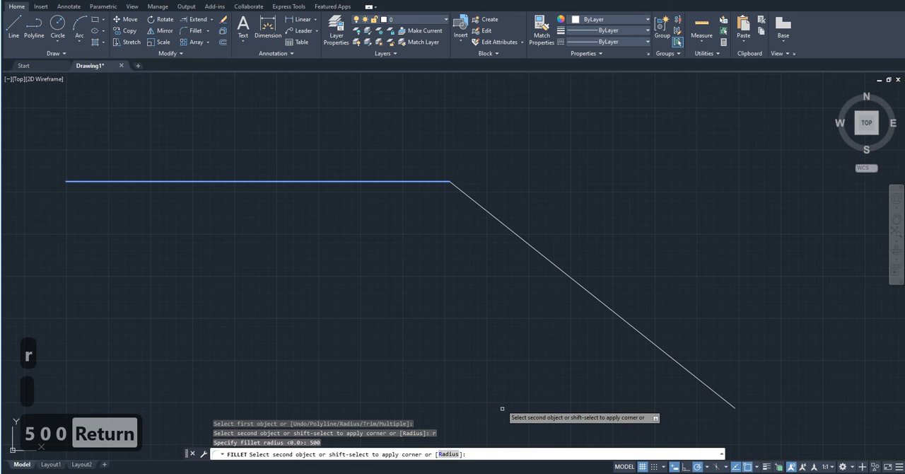
click(507, 225)
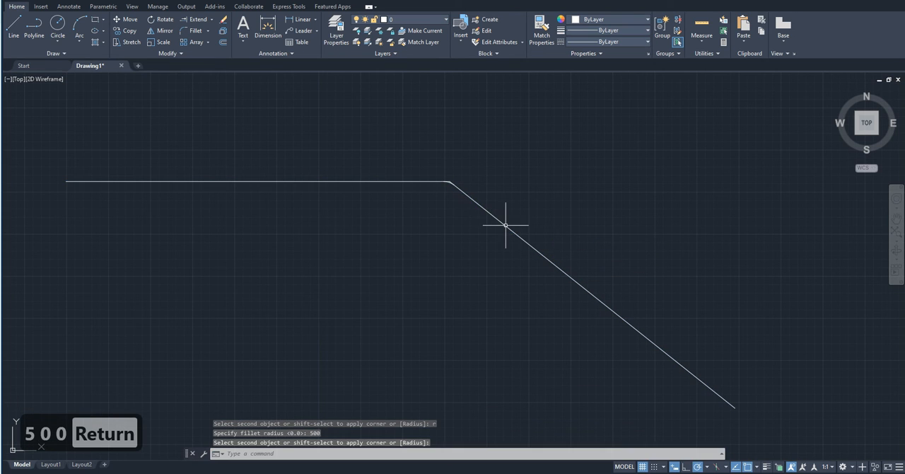
- Examine the fillet arc and the untrimmed lines at the corner up close
scroll(407, 192, up, 1)
scroll(407, 192, up, 5)
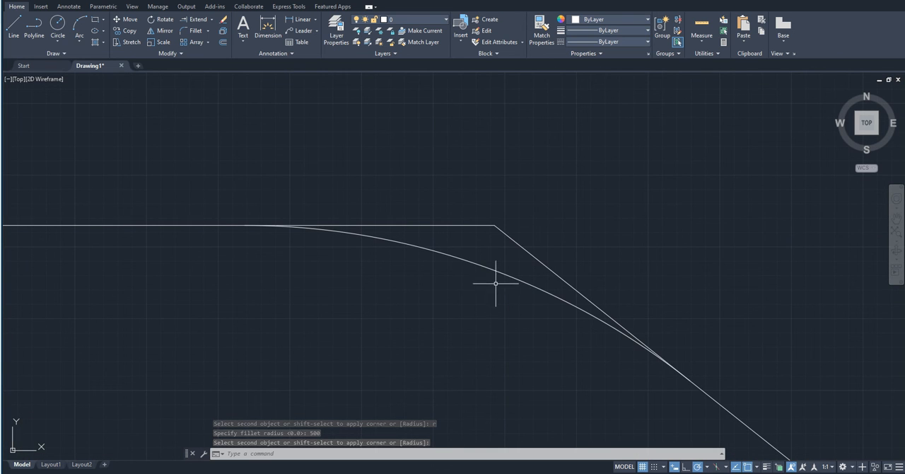
scroll(487, 284, down, 5)
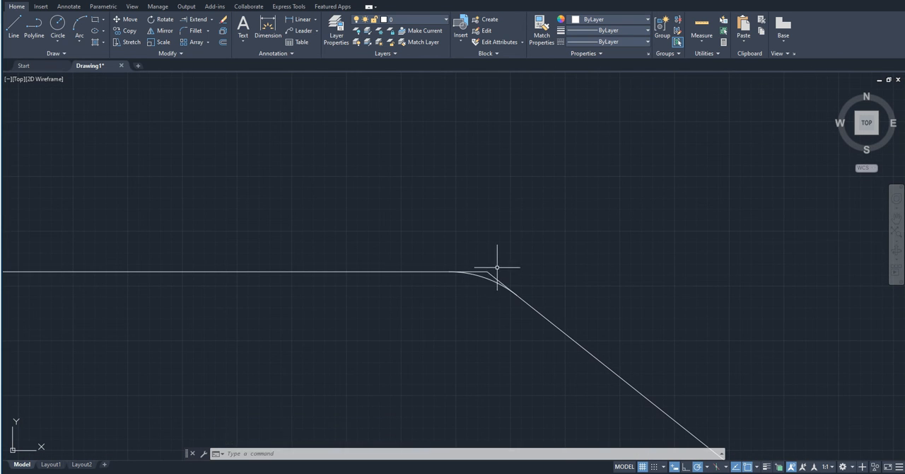
key(Escape)
key(ctrl+z)
key(ctrl+z)
scroll(480, 276, up, 2)
scroll(510, 305, down, 2)
scroll(522, 312, up, 3)
scroll(521, 313, up, 4)
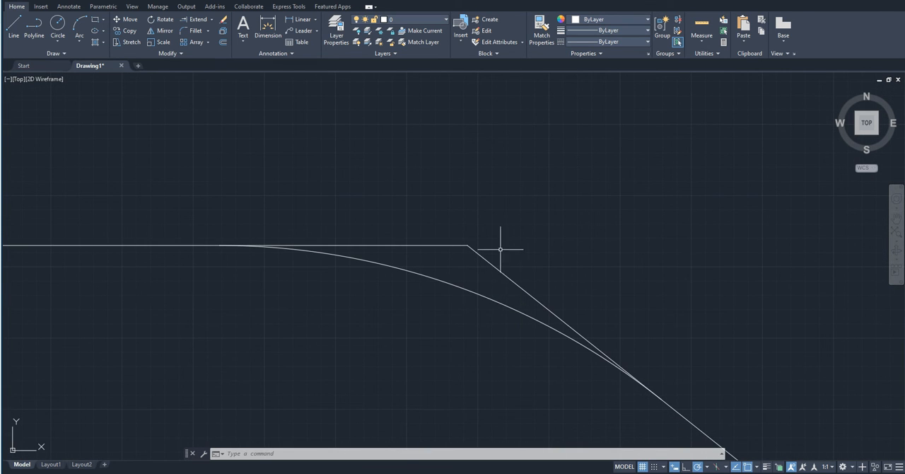
scroll(436, 237, down, 2)
scroll(425, 240, up, 2)
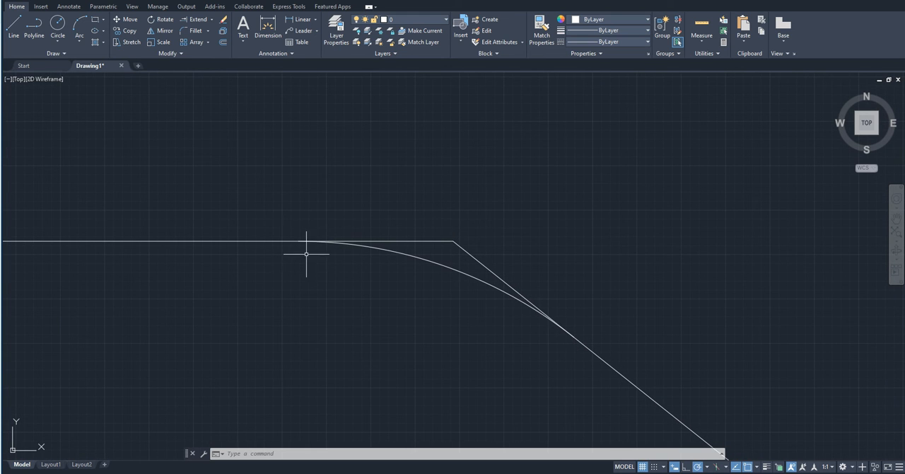
scroll(319, 186, down, 2)
scroll(319, 187, up, 2)
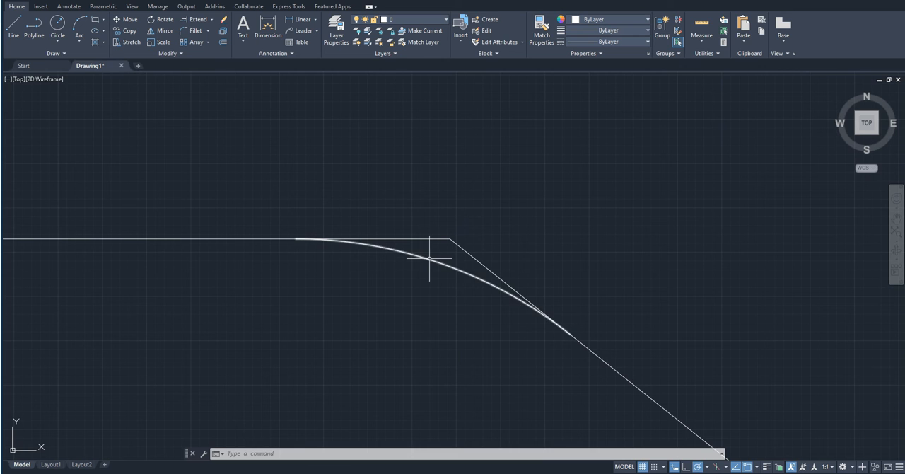
scroll(430, 261, down, 2)
scroll(432, 267, up, 1)
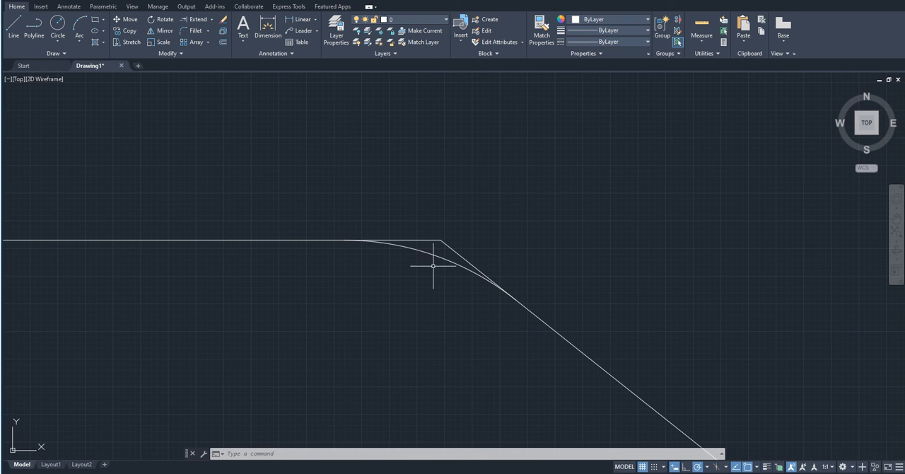
- Erase the fillet arc at the corner between the horizontal and sloping lines
click(433, 263)
click(426, 253)
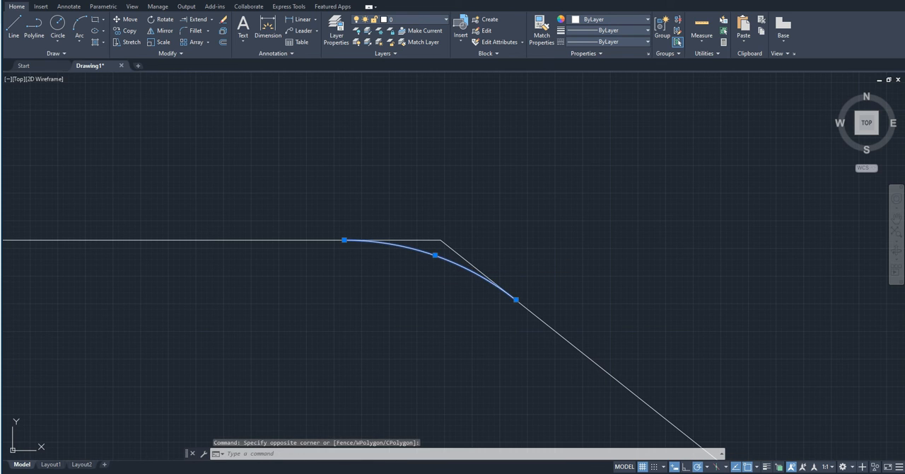
key(Delete)
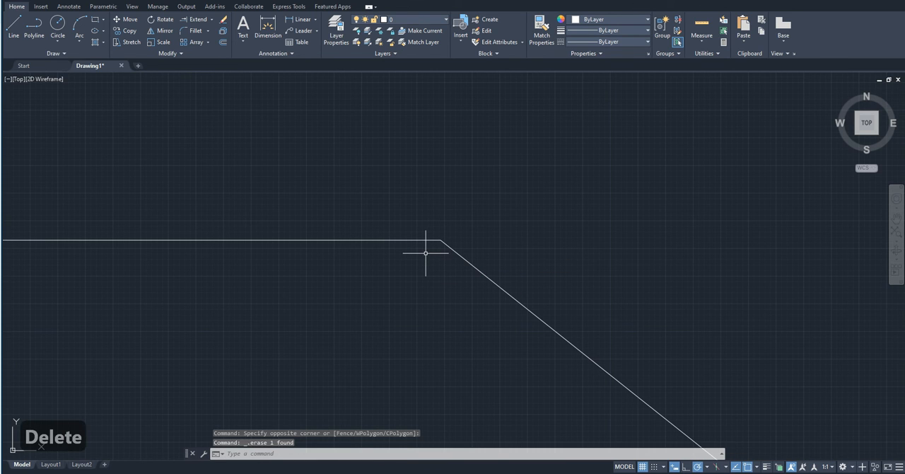
- Set the Fillet mode to Trim and fillet the horizontal and sloping lines with the current radius
text(f)
key(Return)
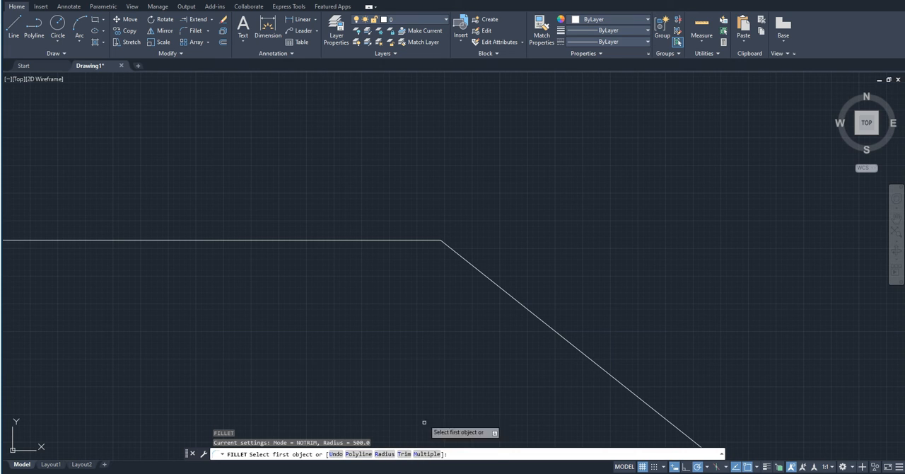
text(t)
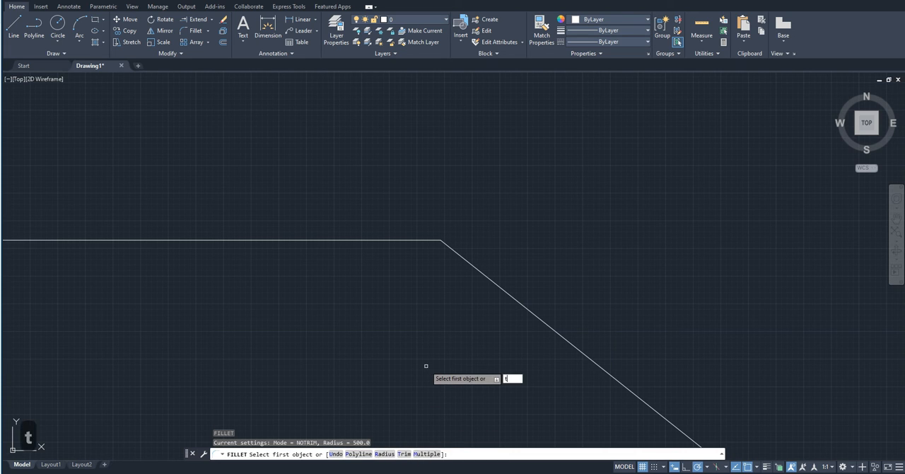
key(Return)
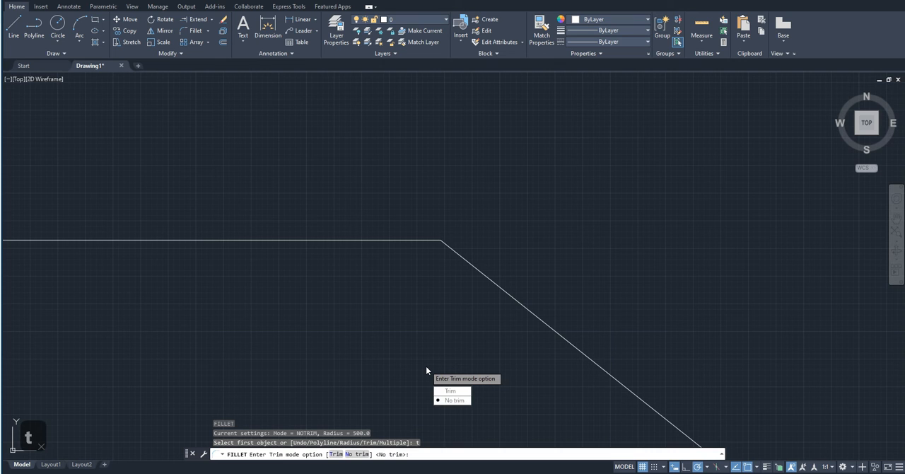
text(t)
key(Return)
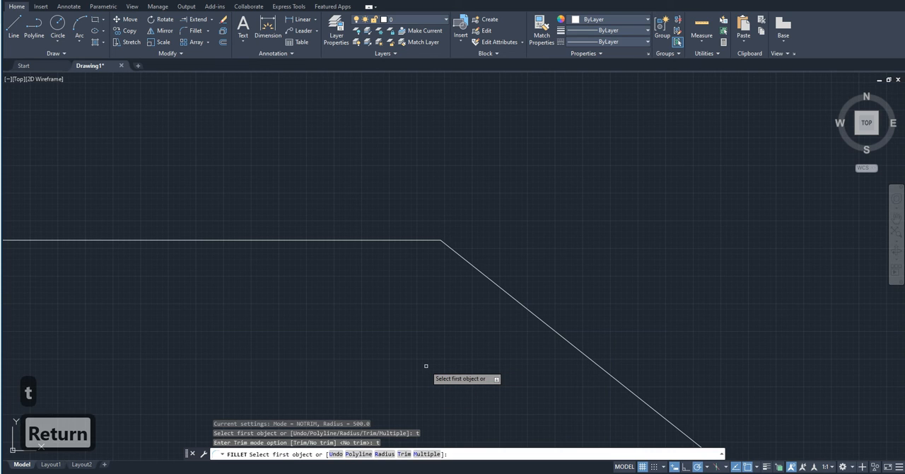
click(297, 240)
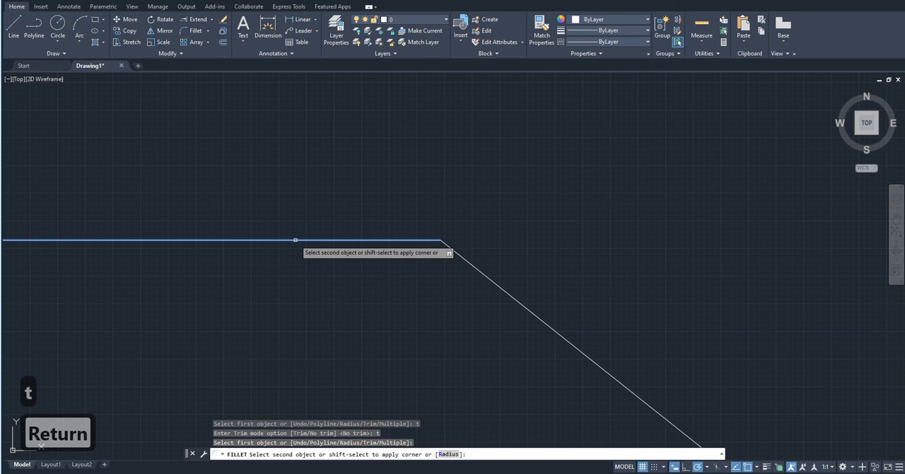
click(480, 273)
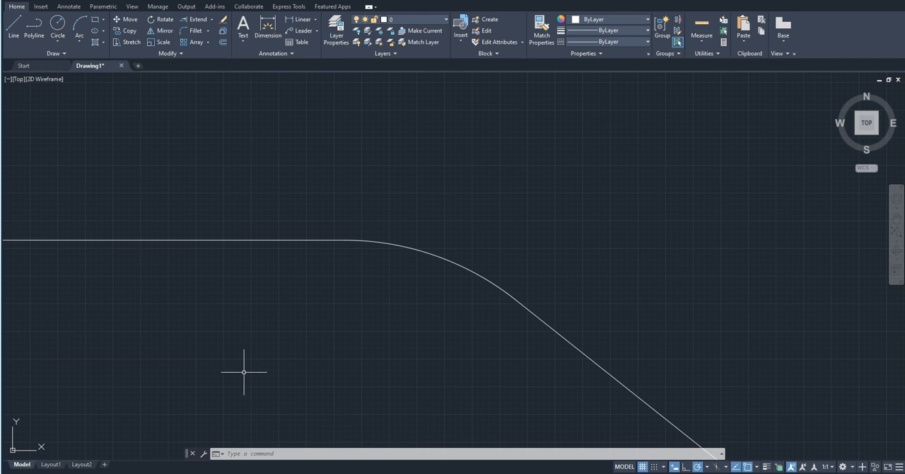
- Undo the trimmed fillet between the horizontal and sloping lines
scroll(243, 369, up, 2)
middle_drag(242, 370, 250, 324)
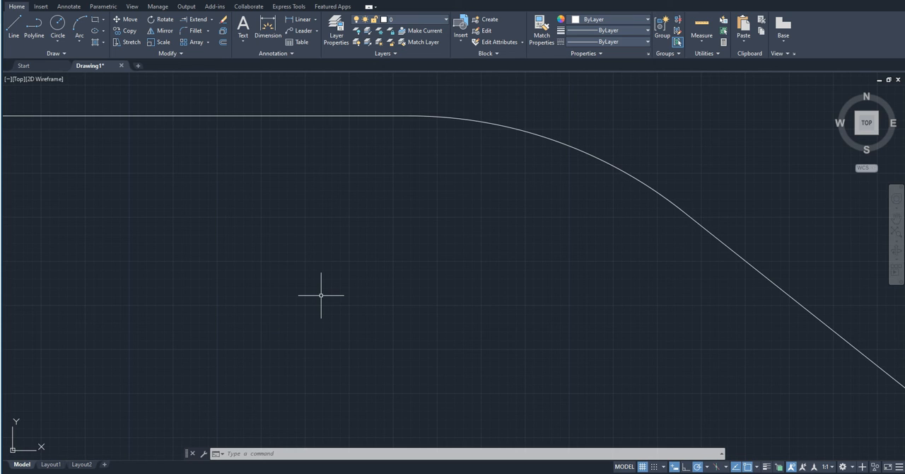
key(ctrl+z)
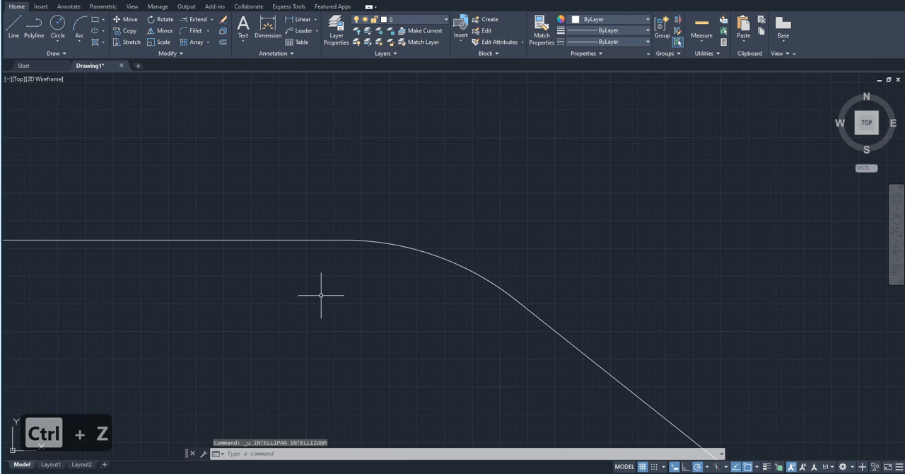
key(ctrl+z)
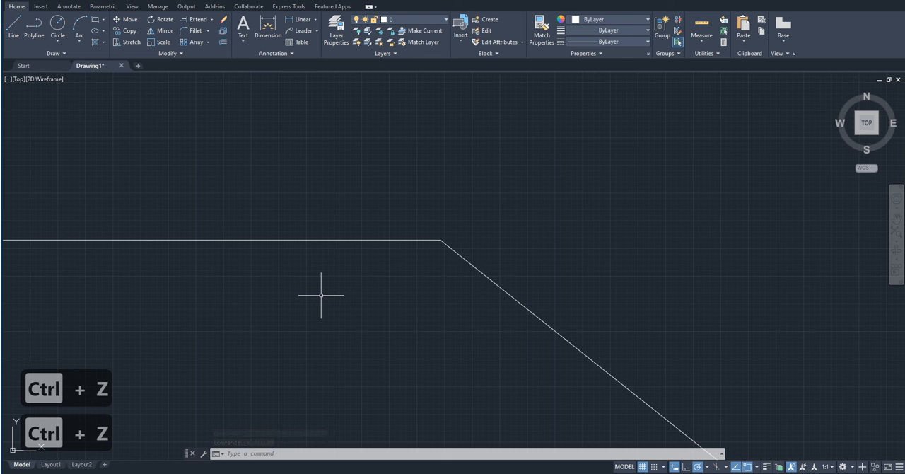
- Apply Fillet with the Multiple option to the horizontal and sloping lines, keeping the current radius and trim setting
text(f)
key(Return)
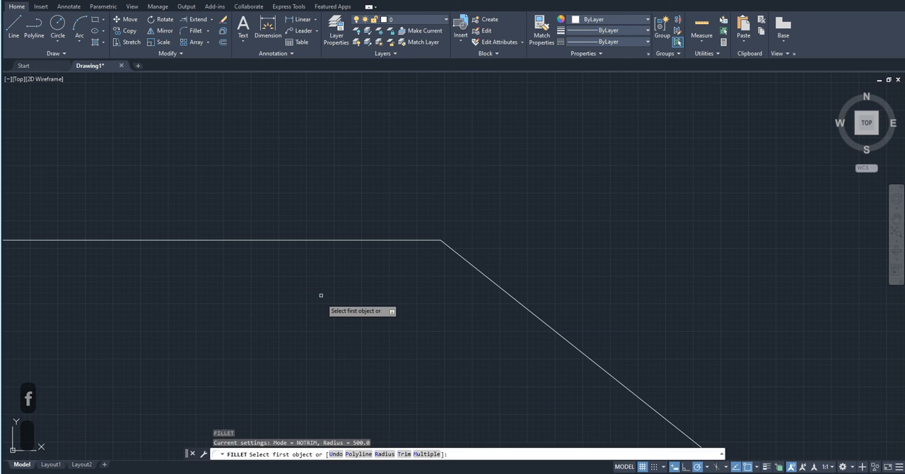
scroll(417, 367, down, 2)
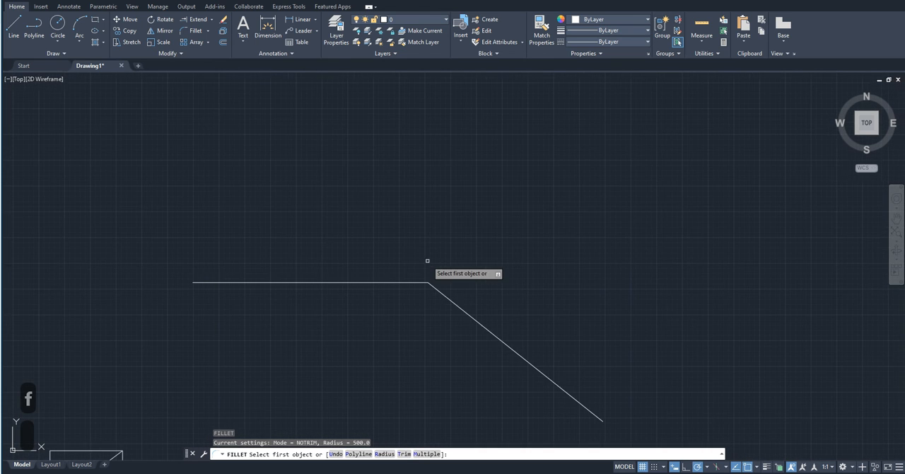
scroll(426, 260, down, 3)
scroll(364, 319, up, 3)
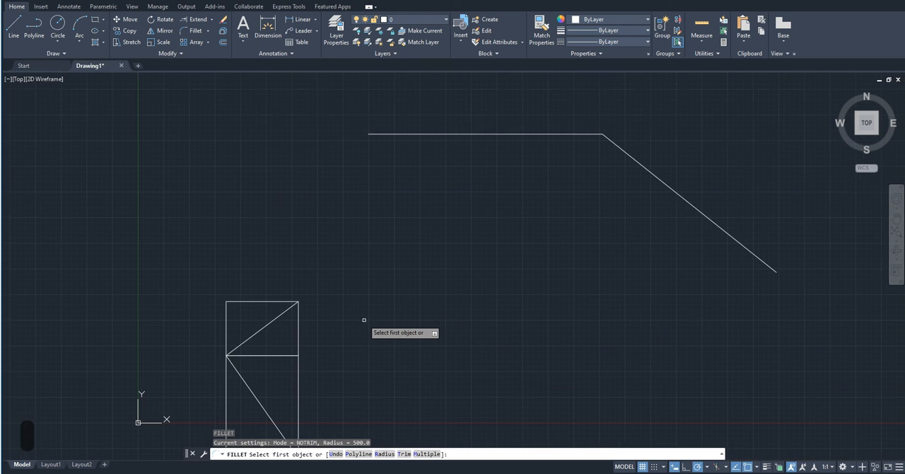
mouse_move(434, 264)
middle_down()
mouse_move(363, 381)
mouse_move(335, 332)
middle_up()
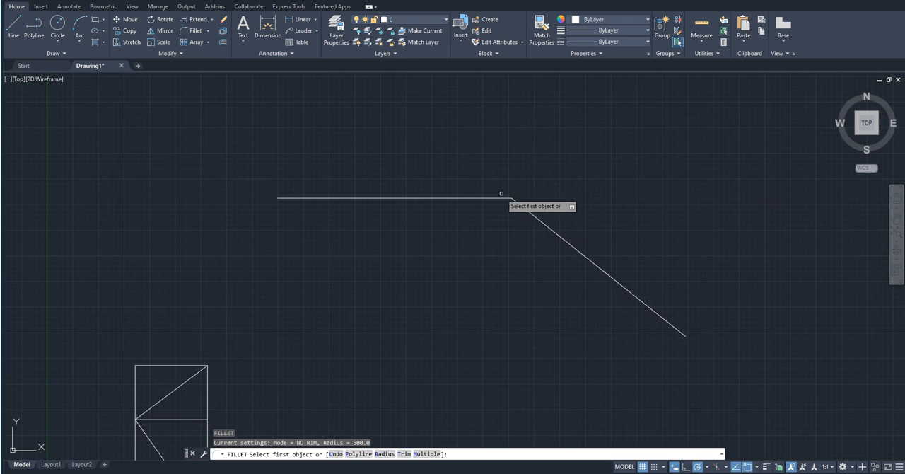
scroll(501, 200, down, 3)
scroll(371, 295, up, 5)
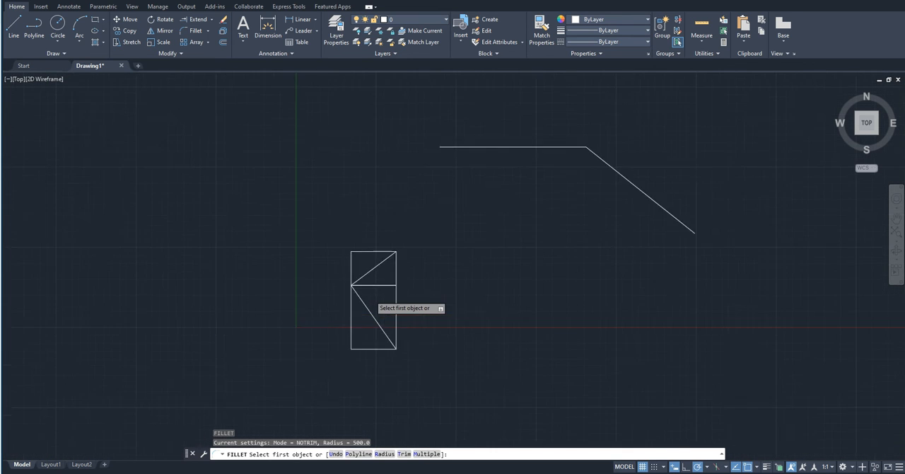
scroll(373, 295, down, 5)
scroll(508, 199, up, 4)
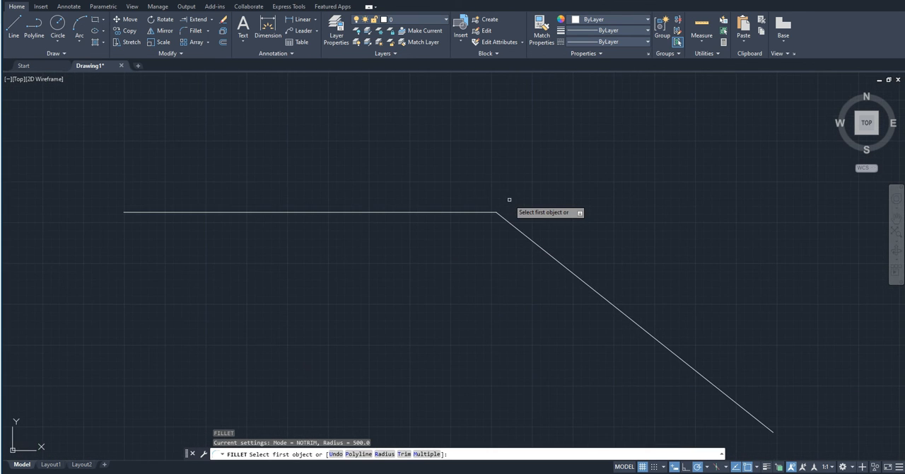
text(m)
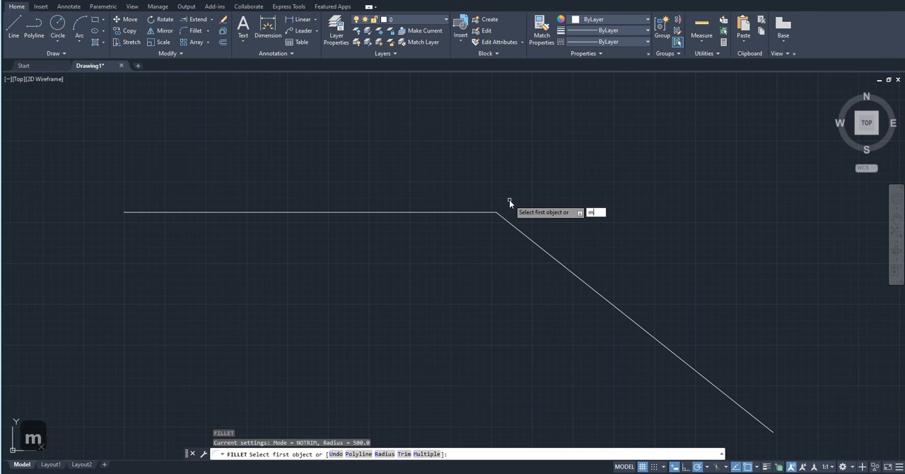
key(Return)
click(480, 212)
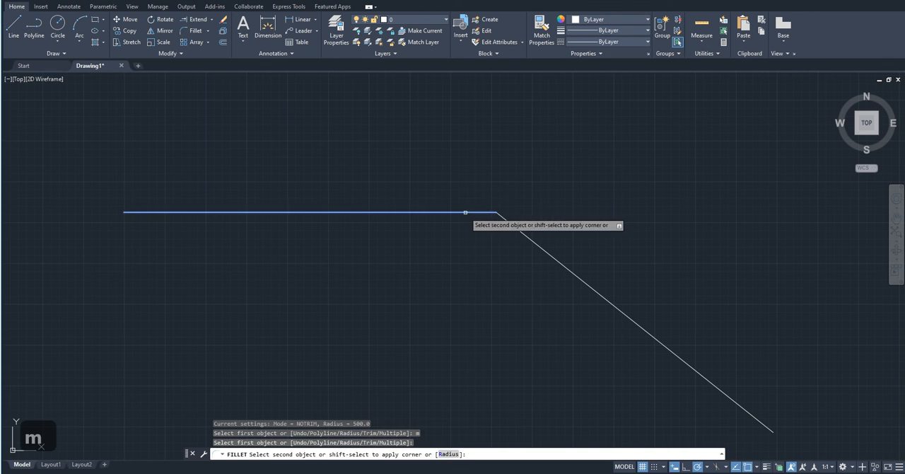
click(514, 227)
- Continue the multiple fillet on the rectangular figure's upper-left and lower-left outer corners
scroll(514, 226, down, 4)
scroll(357, 244, up, 6)
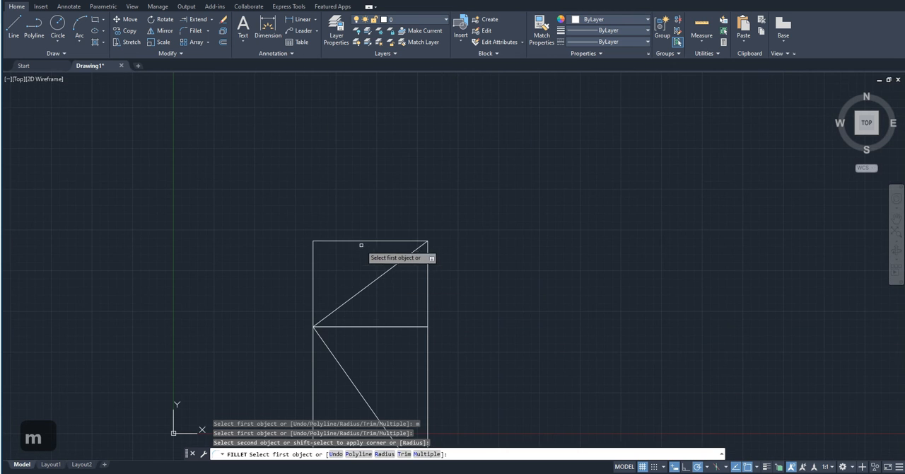
click(357, 242)
click(313, 297)
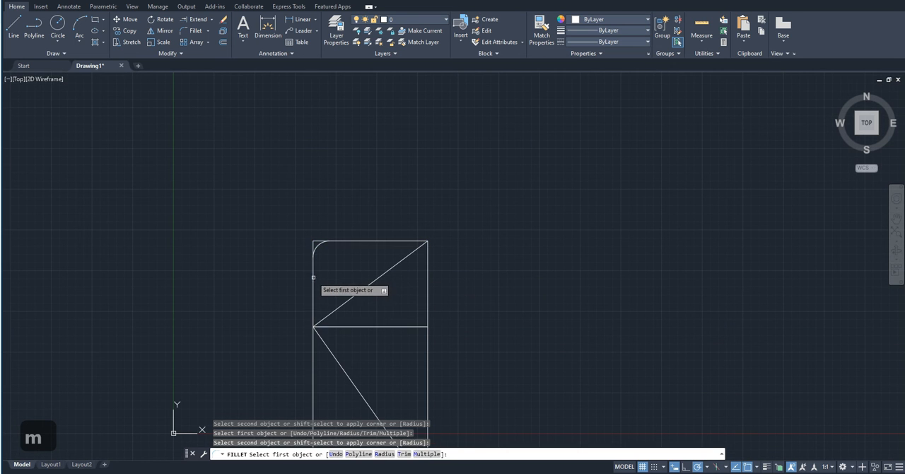
scroll(311, 312, down, 2)
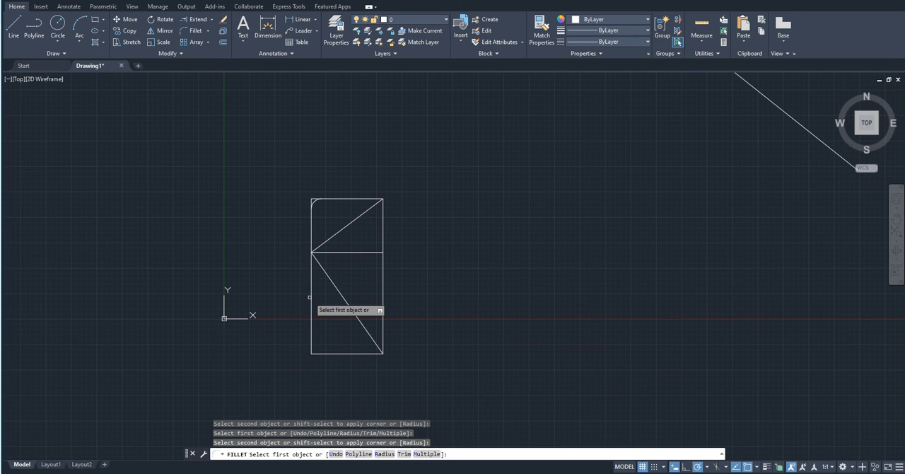
click(314, 301)
click(347, 352)
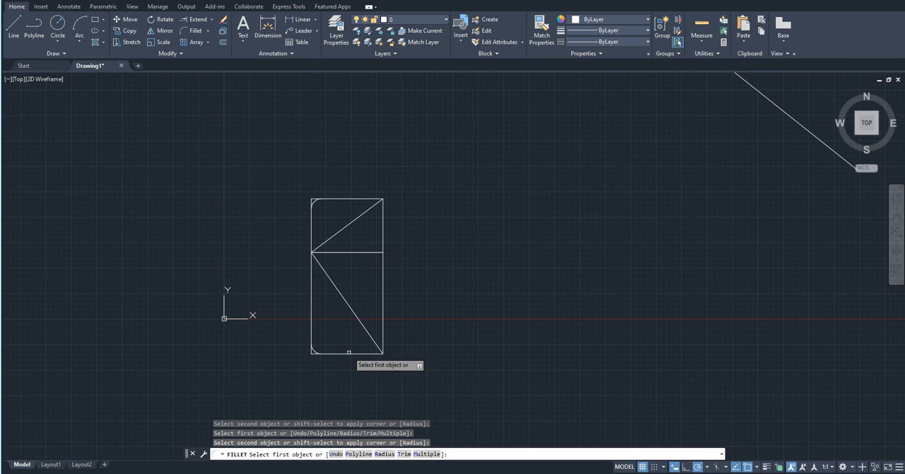
- Fillet the rectangular figure's upper-right outer corner as part of the running multiple fillet
click(364, 199)
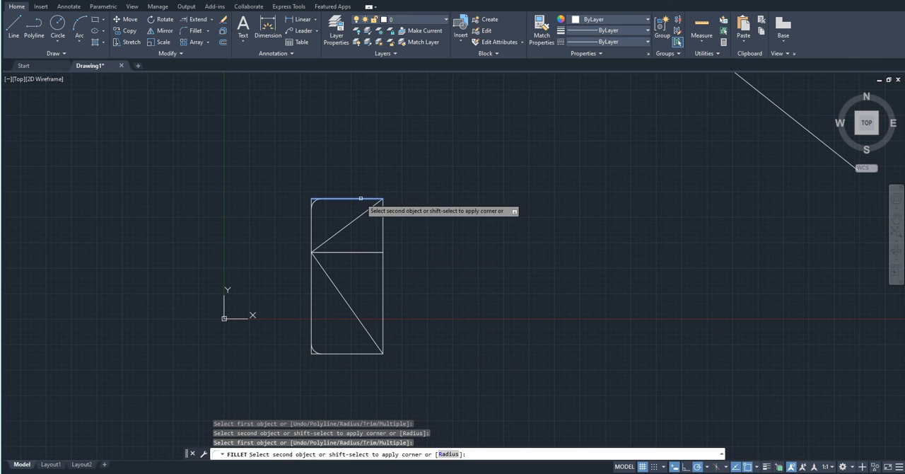
click(385, 231)
scroll(637, 250, down, 4)
mouse_move(631, 256)
middle_down()
mouse_move(460, 352)
mouse_move(439, 274)
middle_up()
scroll(265, 299, up, 6)
scroll(268, 300, down, 2)
scroll(384, 254, down, 2)
middle_drag(375, 293, 369, 330)
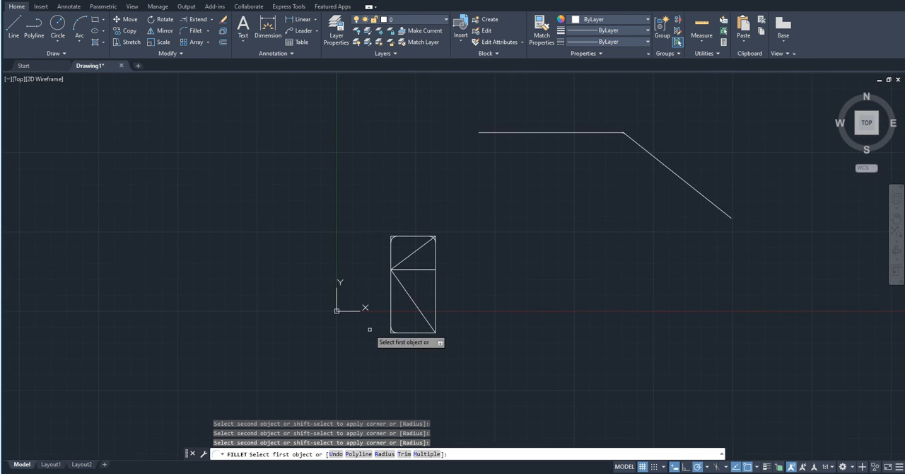
- Undo the three corner fillets on the rectangular figure and end the Fillet command
key(ctrl+z)
key(ctrl+z)
key(ctrl+z)
scroll(369, 325, down, 6)
scroll(307, 356, up, 6)
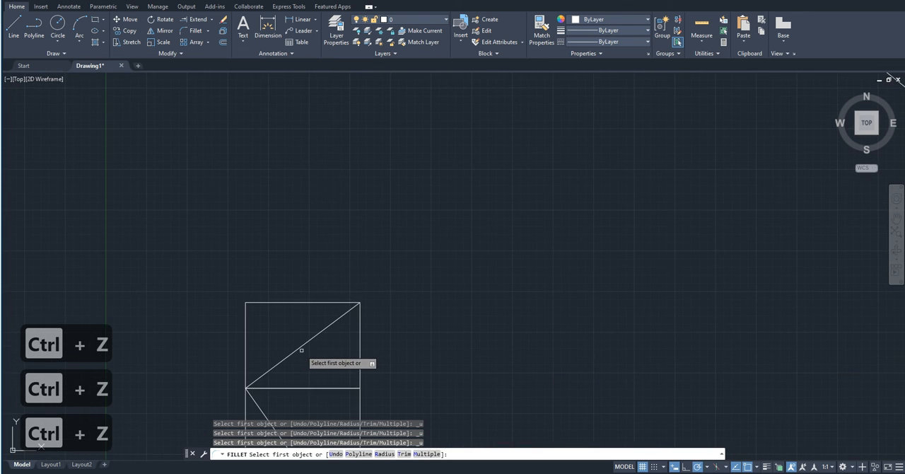
middle_drag(307, 355, 319, 257)
key(Escape)
- Select the lower and upper rectangles to inspect them as whole polylines, and clear the selection
middle_drag(269, 424, 333, 367)
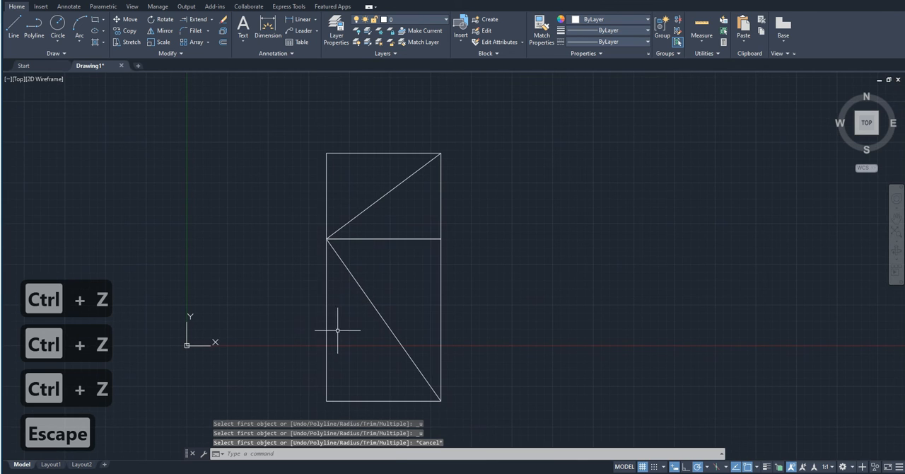
click(333, 368)
click(278, 299)
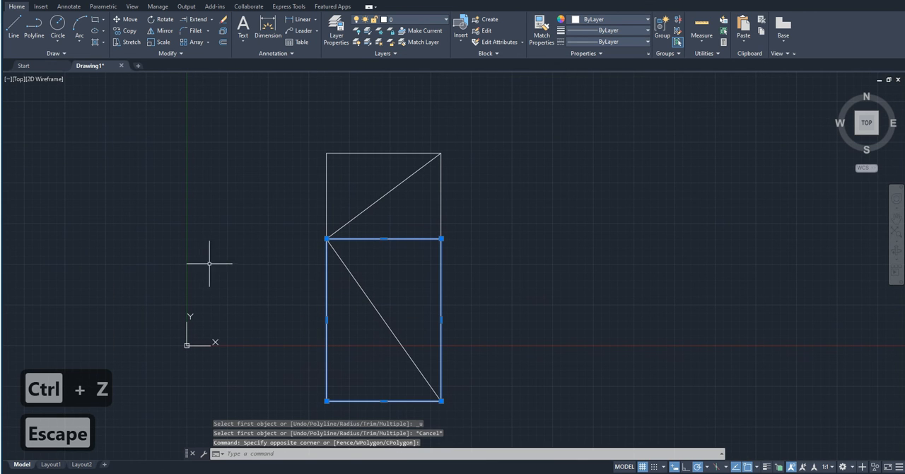
click(397, 159)
click(369, 100)
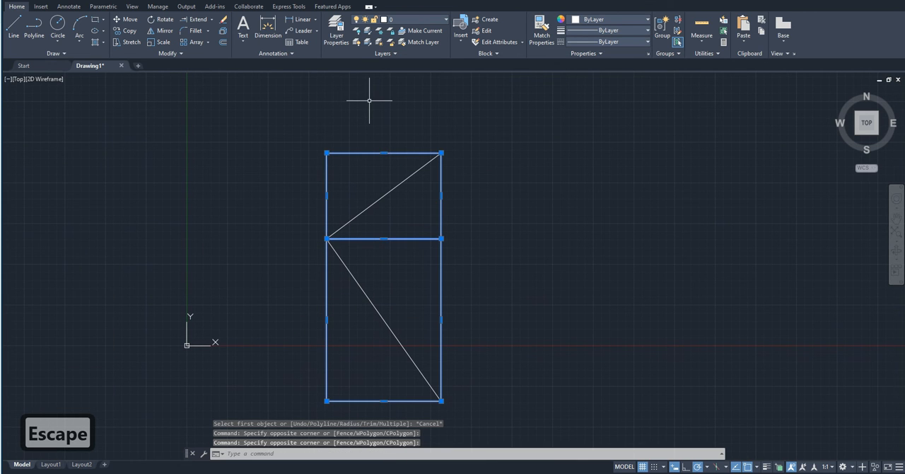
key(Escape)
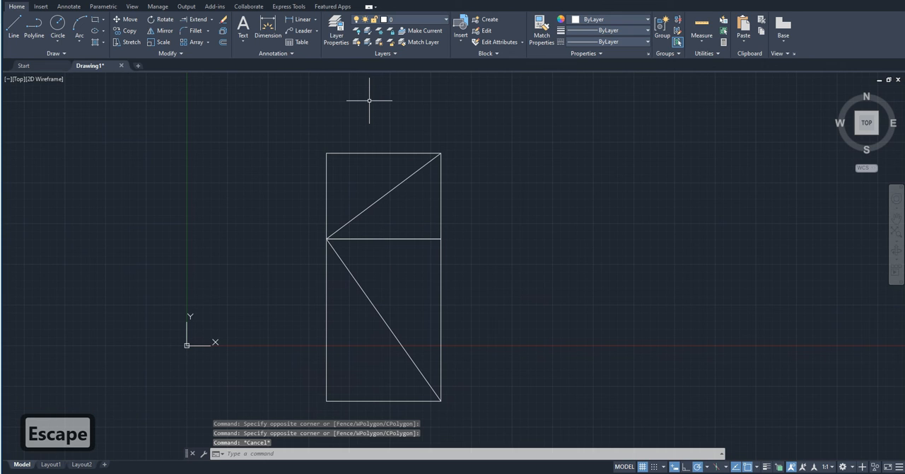
- Fillet all corners of the upper rectangle with the Polyline option, keeping the No trim mode and 500 radius
text(fill)
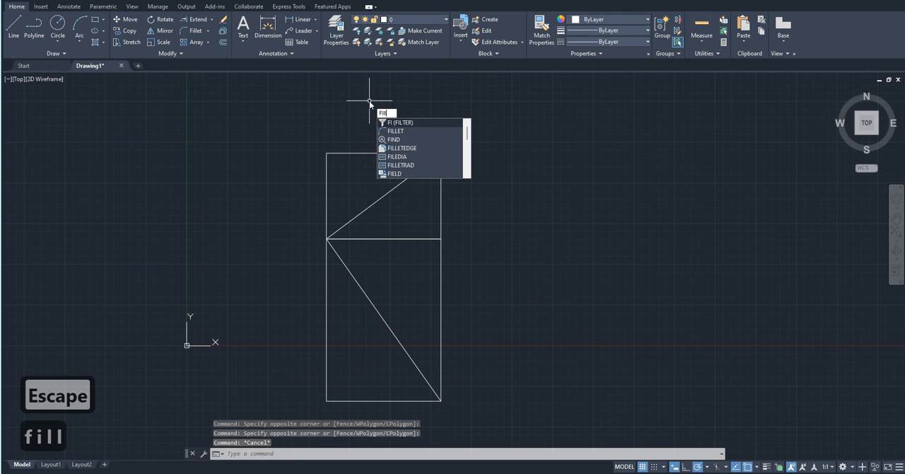
click(423, 132)
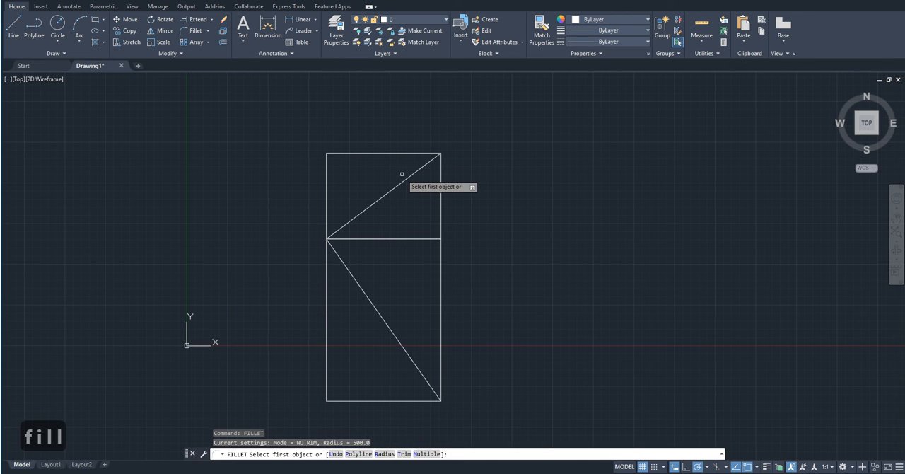
text(p)
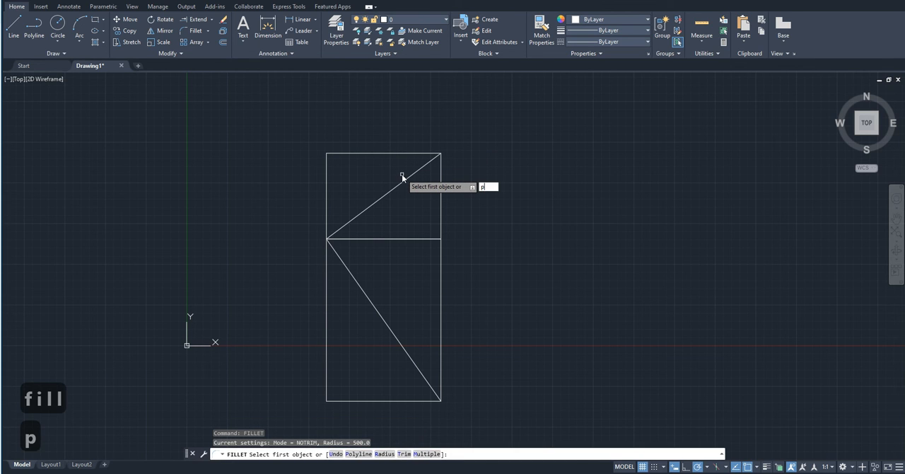
key(Return)
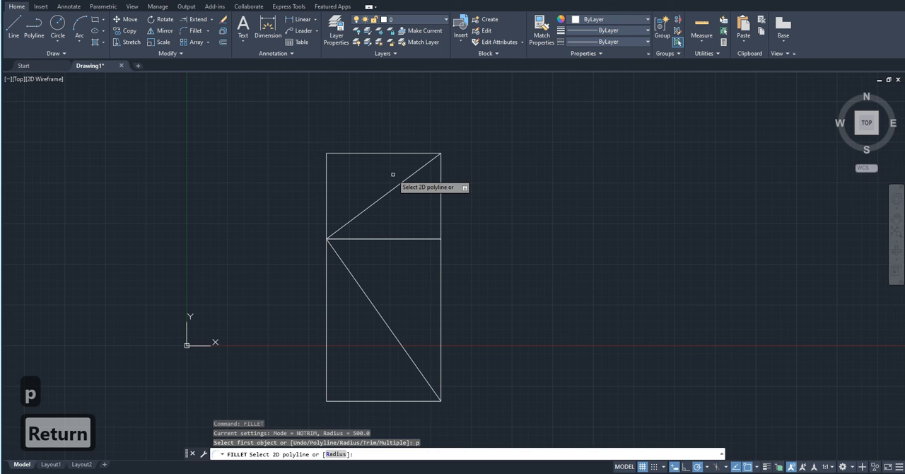
click(355, 153)
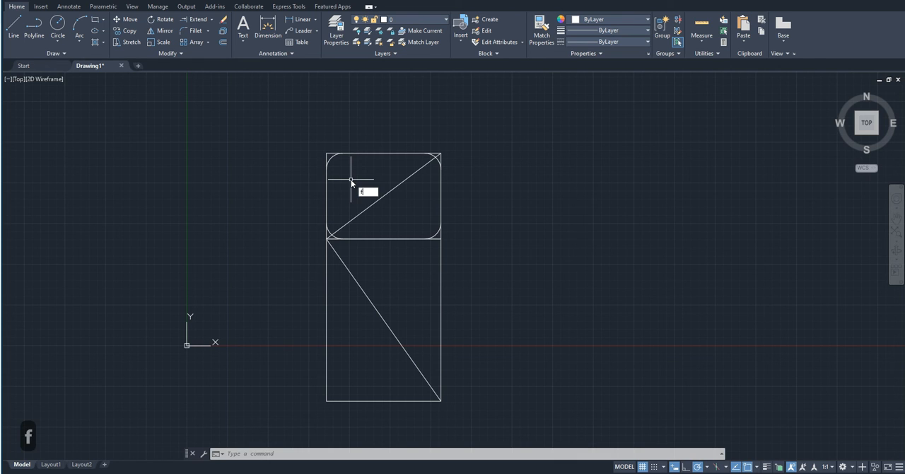
- Set the Fillet mode to Trim and fillet the lower rectangle's corners with the Polyline option
text(il)
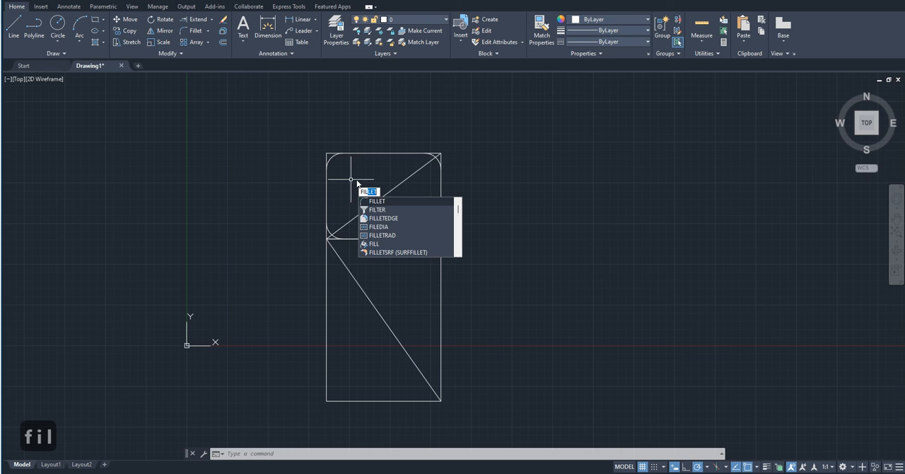
key(Return)
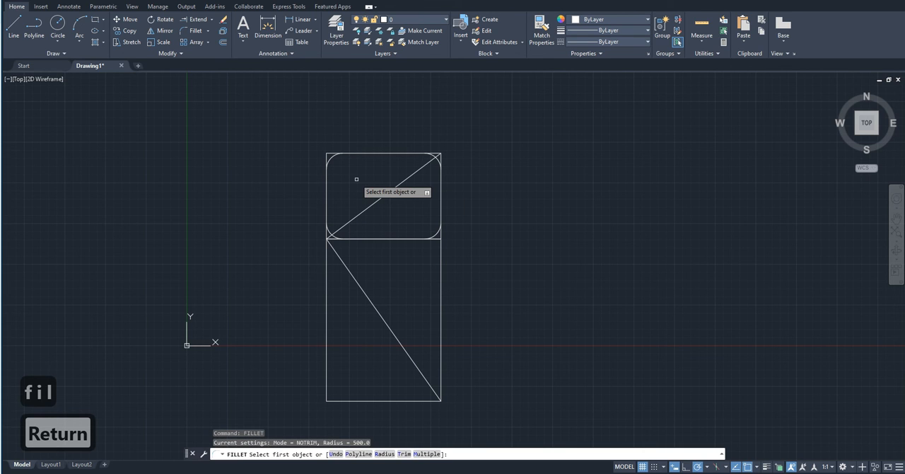
text(t)
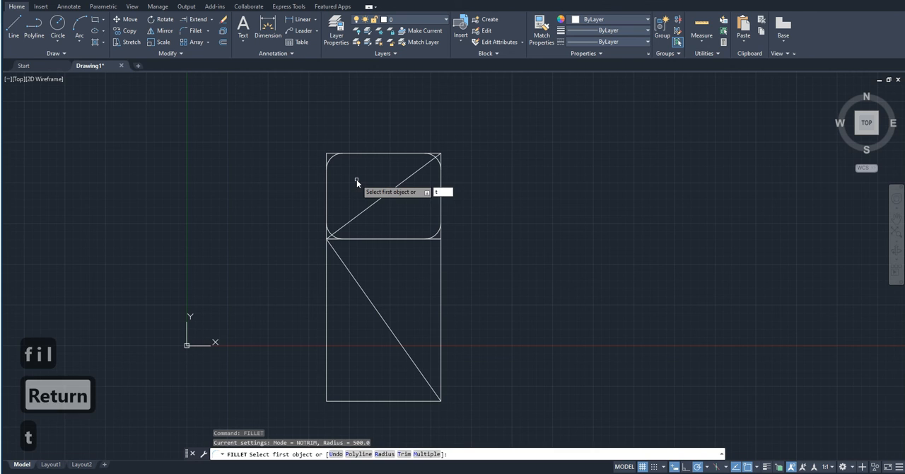
key(Return)
click(380, 204)
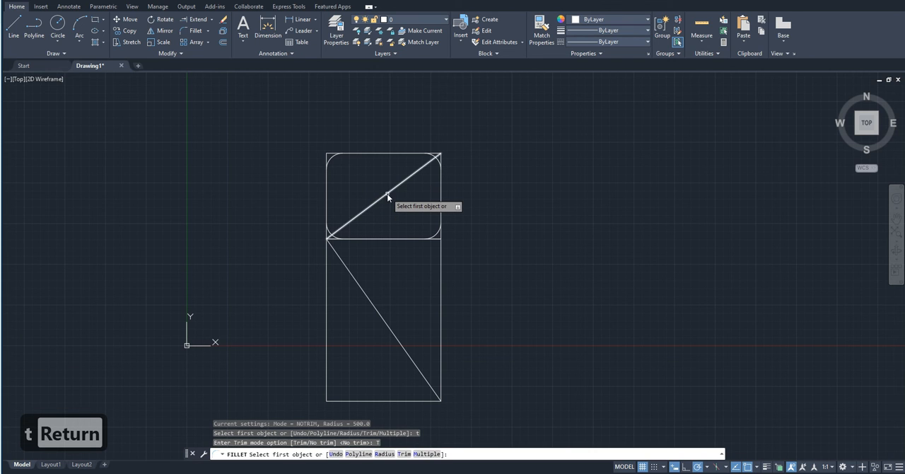
text(p)
key(Return)
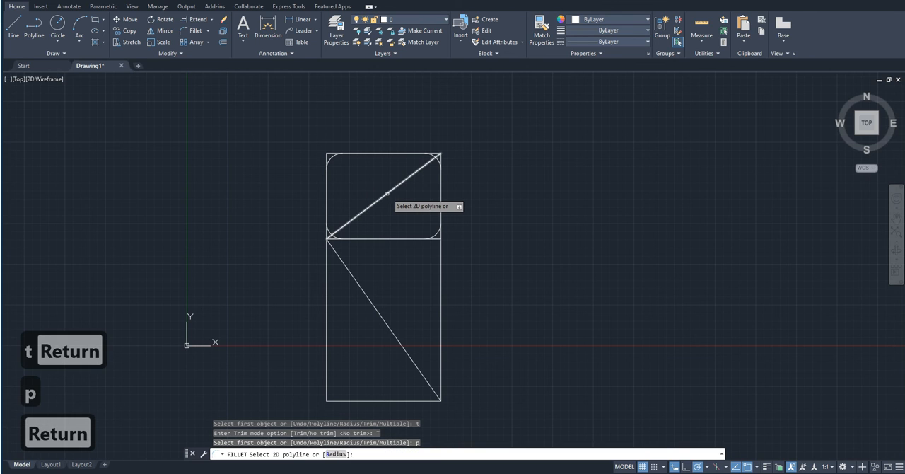
click(327, 299)
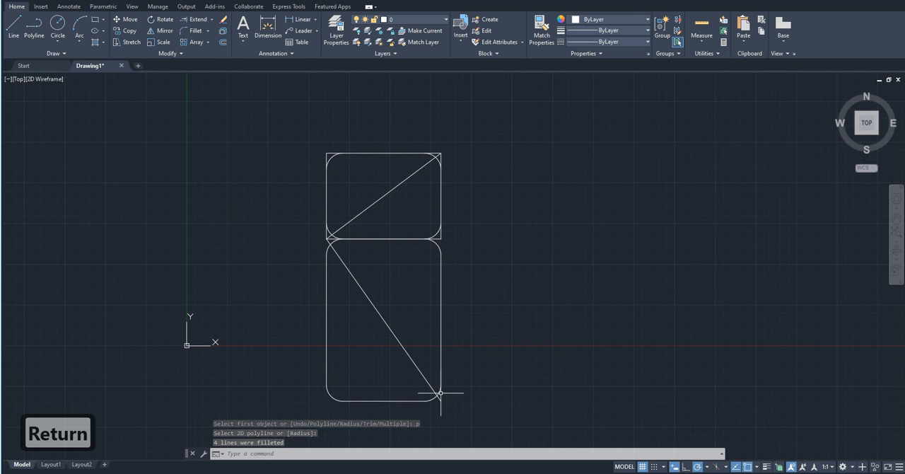
- Compare the corners of both rectangles up close, selecting the upper rectangle's outline to inspect it apart from its fillet arcs
scroll(438, 394, up, 8)
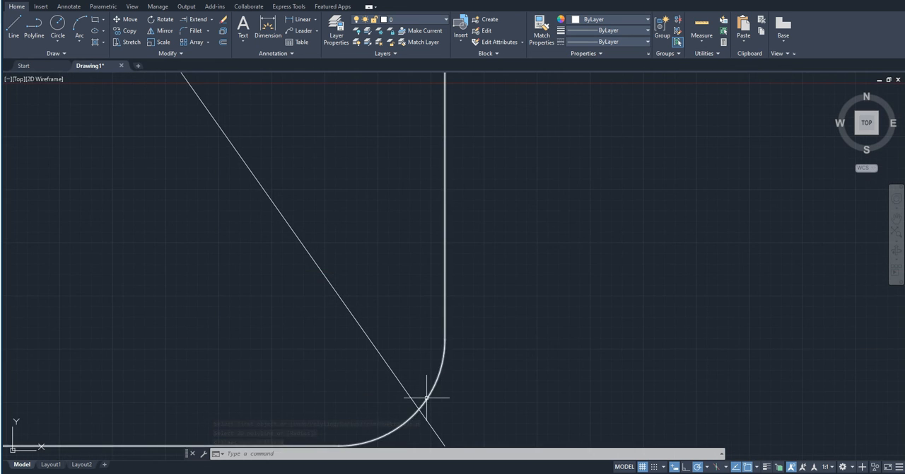
scroll(426, 398, down, 8)
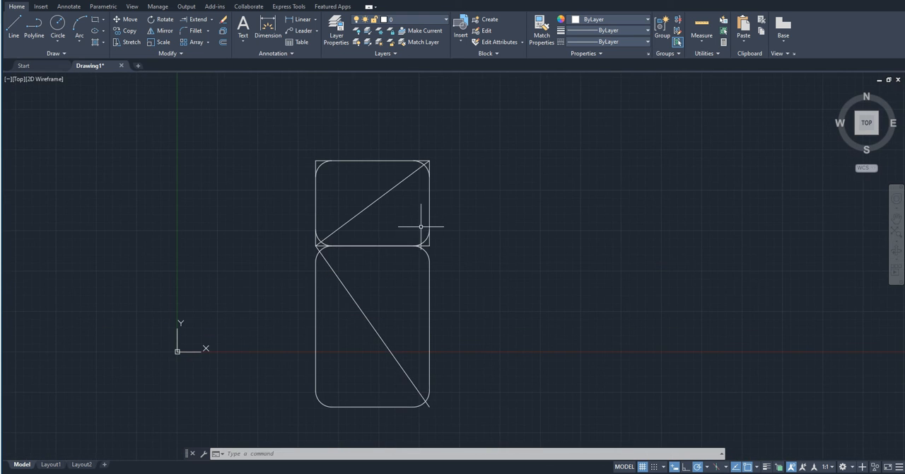
scroll(490, 393, up, 8)
scroll(495, 404, down, 6)
scroll(501, 408, up, 3)
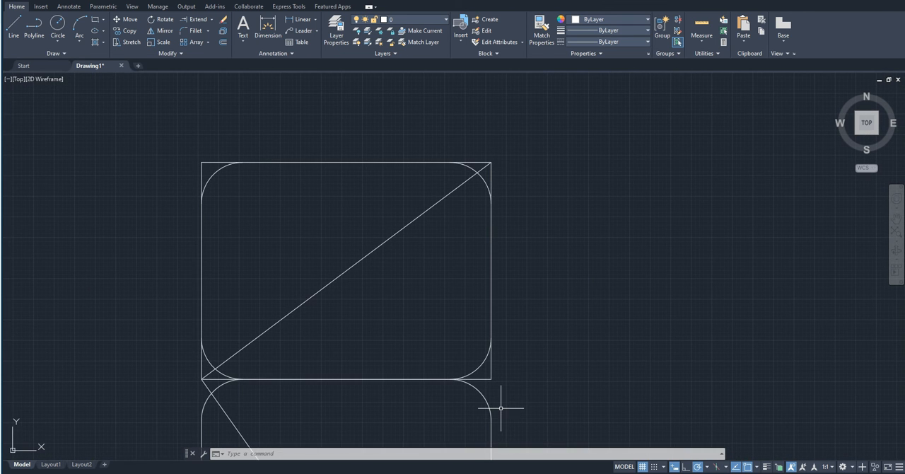
scroll(490, 387, up, 2)
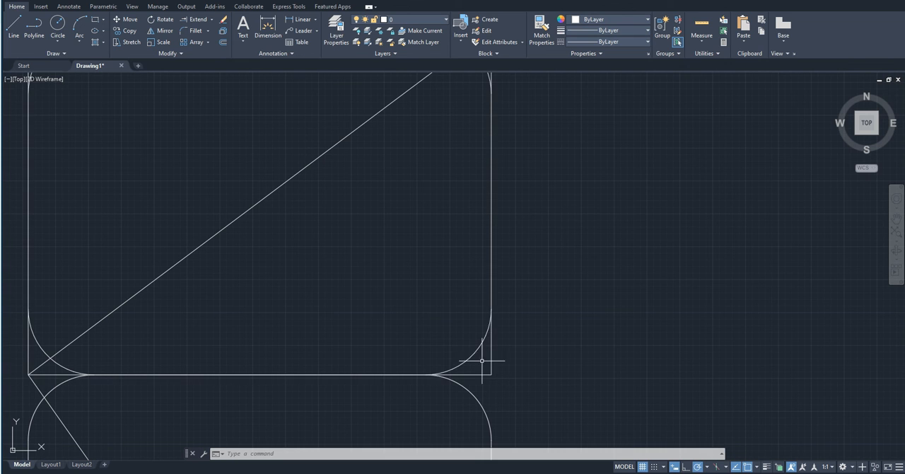
click(493, 366)
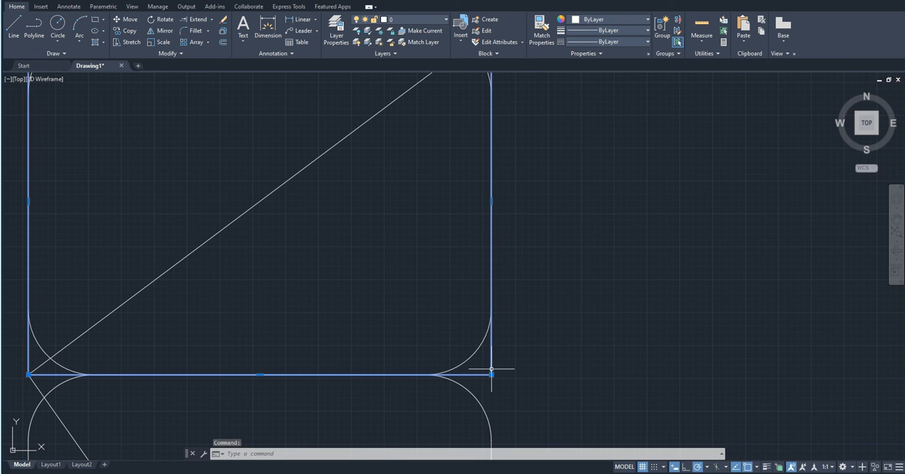
scroll(500, 357, down, 5)
middle_drag(410, 358, 380, 350)
key(Escape)
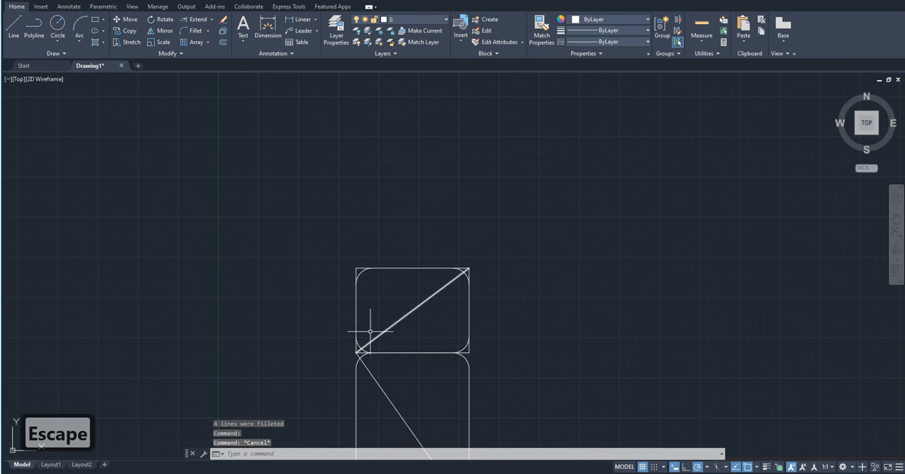
scroll(367, 335, down, 5)
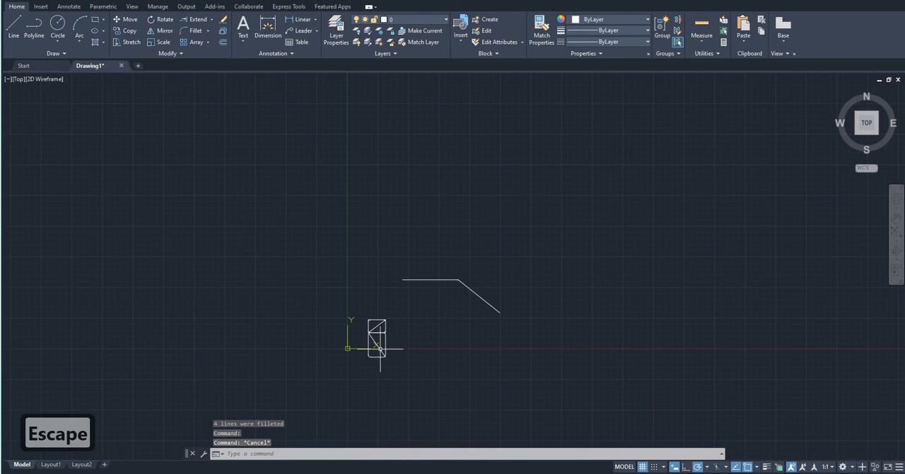
click(412, 394)
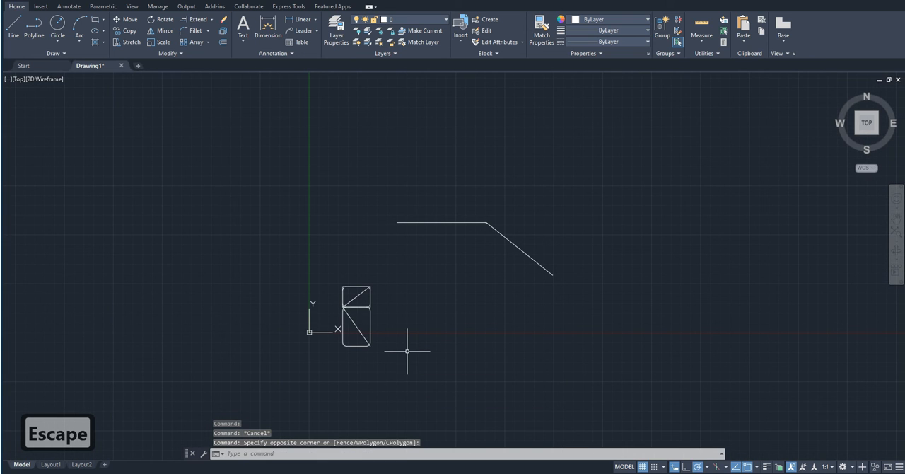
- Delete the fillet arc between the horizontal and sloping lines
click(207, 30)
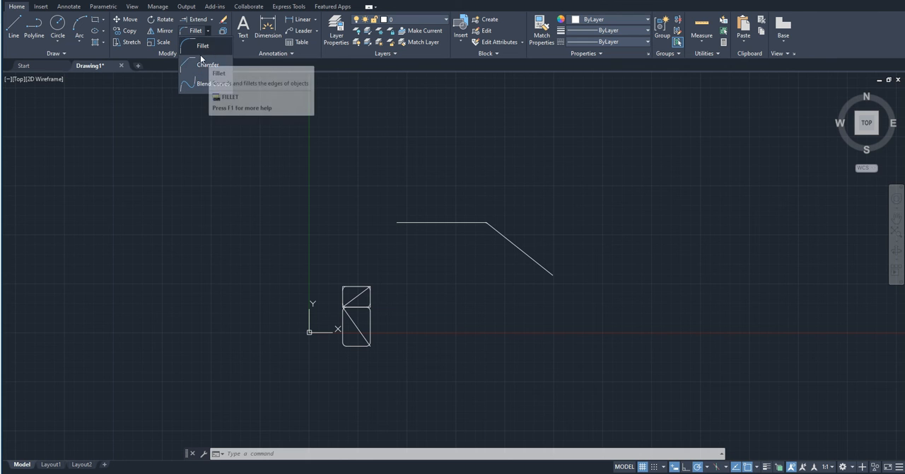
scroll(456, 254, up, 4)
click(455, 253)
scroll(545, 179, up, 12)
click(556, 139)
click(534, 111)
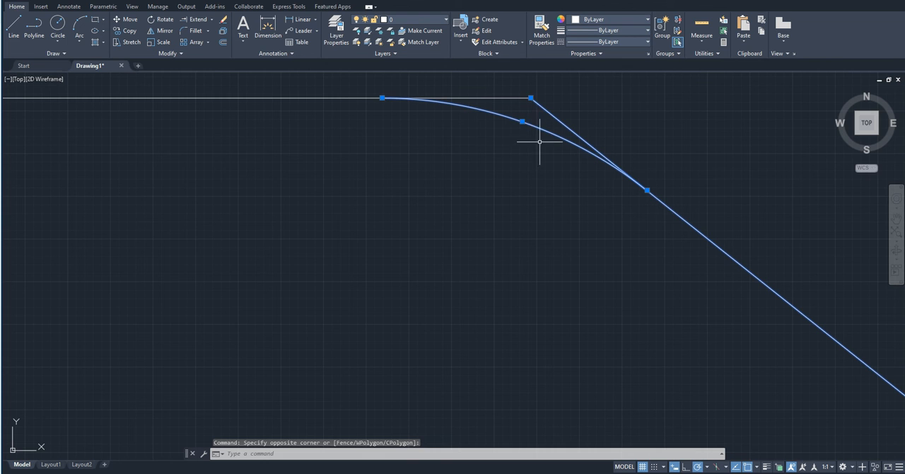
key(Escape)
click(532, 126)
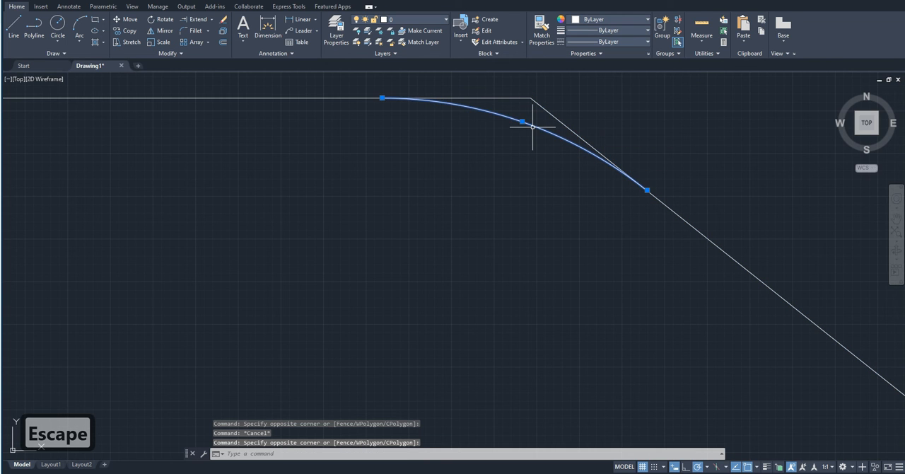
key(Delete)
scroll(544, 122, down, 6)
key(Delete)
scroll(410, 193, up, 2)
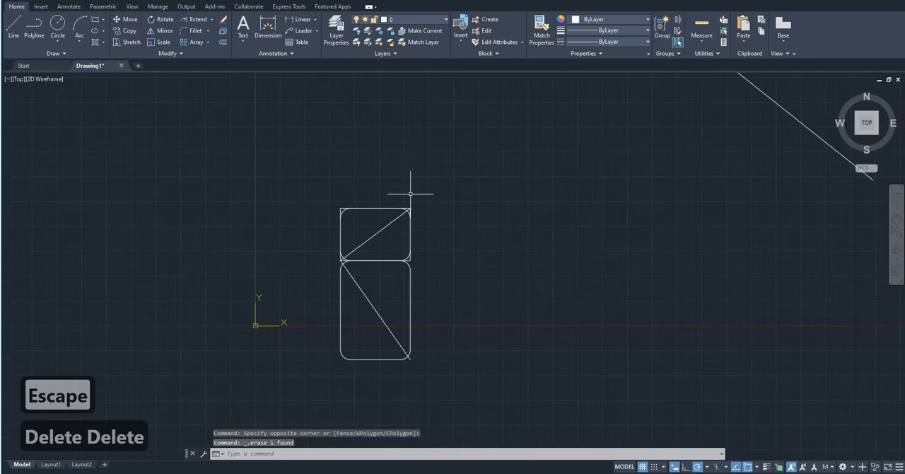
- Delete the four fillet arcs at the upper rectangle's corners
scroll(410, 203, up, 5)
click(405, 232)
key(Delete)
click(133, 222)
click(189, 294)
key(Delete)
middle_drag(190, 293, 273, 162)
click(228, 279)
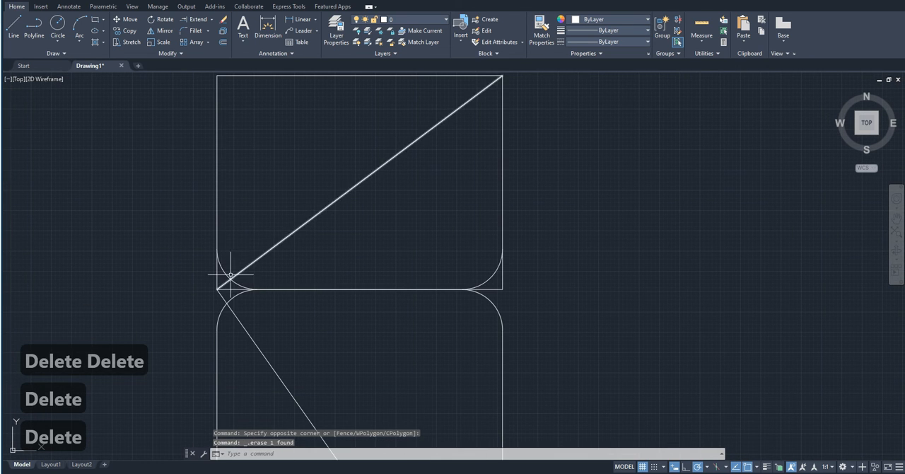
key(Delete)
click(493, 285)
scroll(384, 318, down, 7)
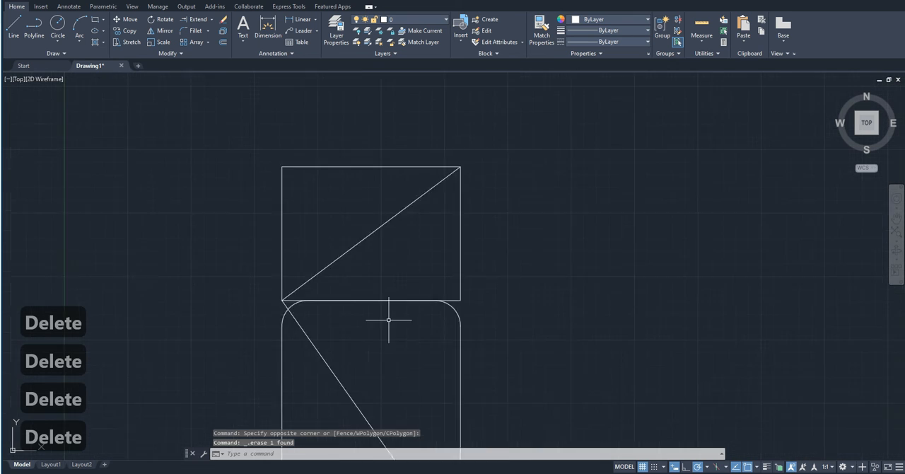
- Delete the diagonal line inside the lower rectangle
scroll(388, 326, up, 7)
click(317, 329)
click(264, 363)
key(Delete)
scroll(293, 334, down, 6)
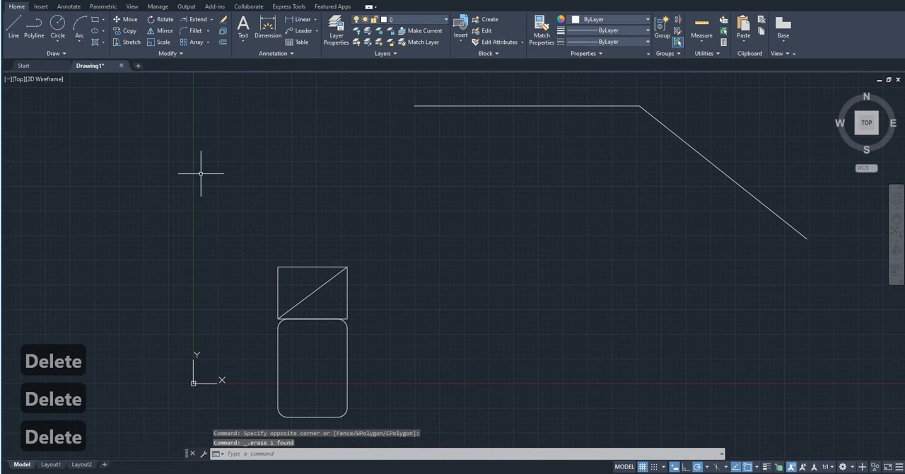
- Chamfer the corner between the horizontal and sloping lines with the current chamfer distances and check the corner up close
click(194, 31)
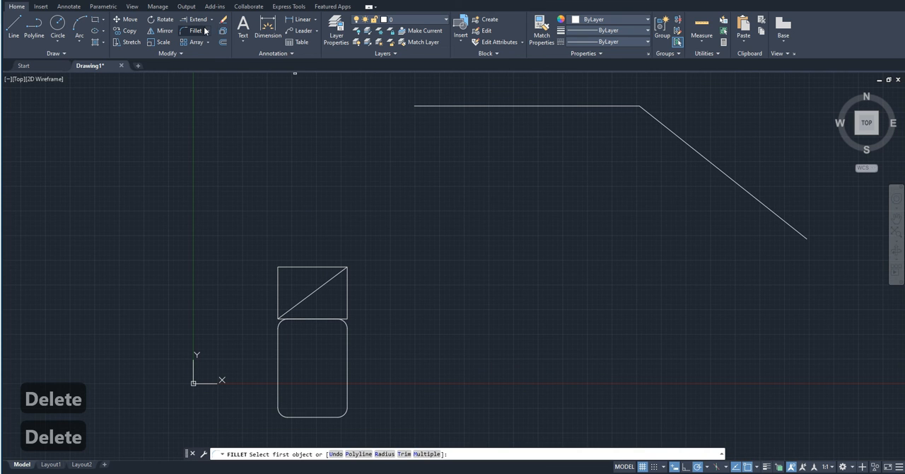
click(209, 31)
click(207, 72)
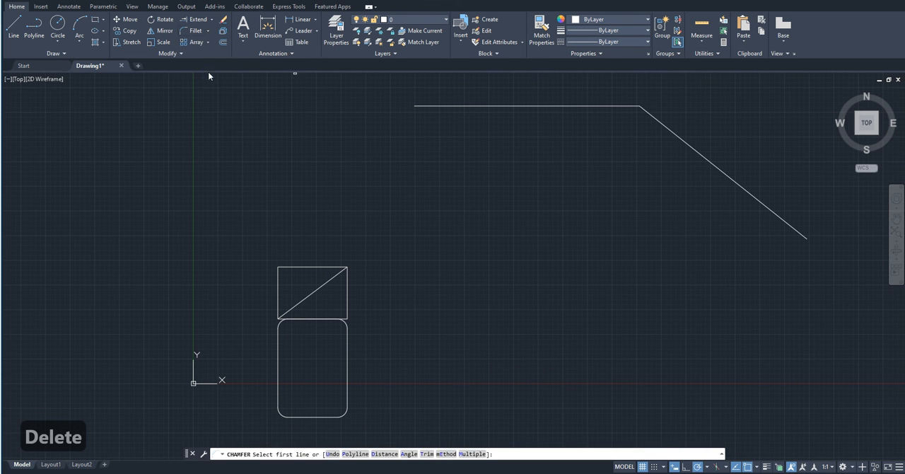
middle_drag(307, 238, 222, 277)
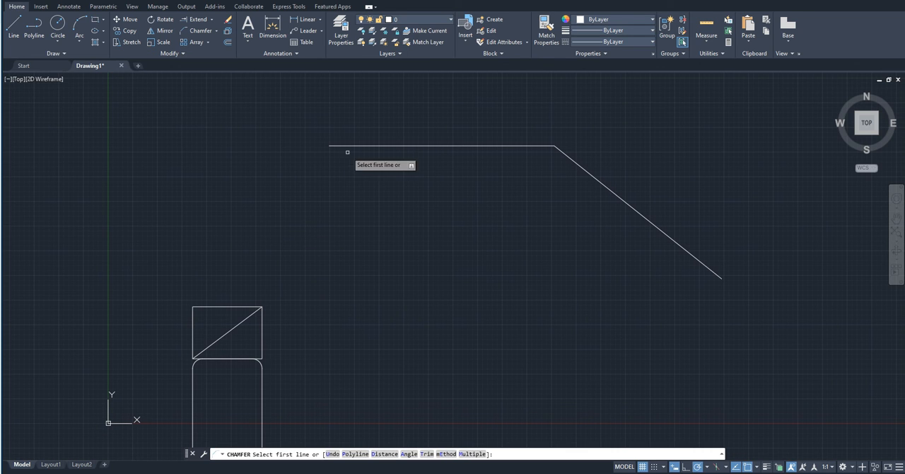
click(372, 145)
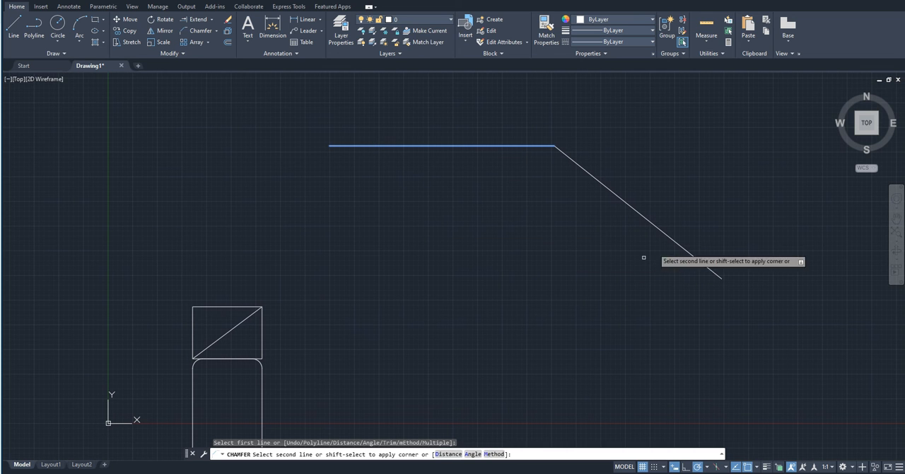
click(648, 218)
scroll(601, 173, up, 4)
scroll(426, 98, up, 4)
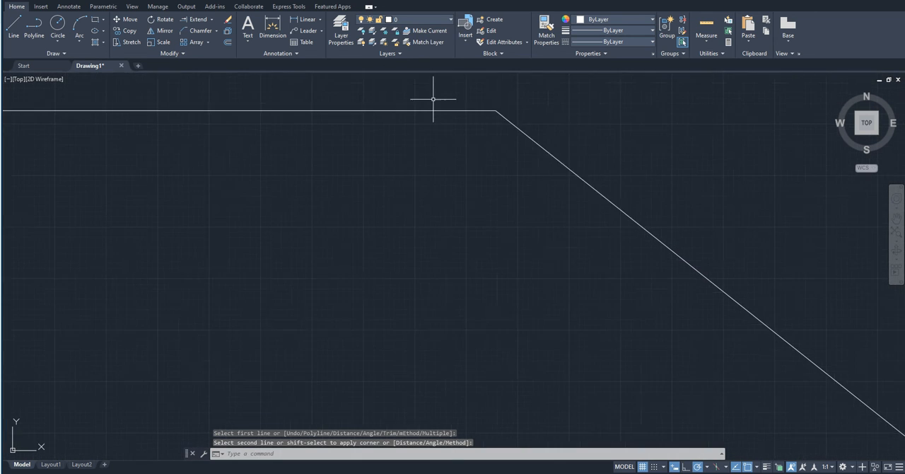
scroll(523, 269, down, 4)
scroll(427, 188, down, 6)
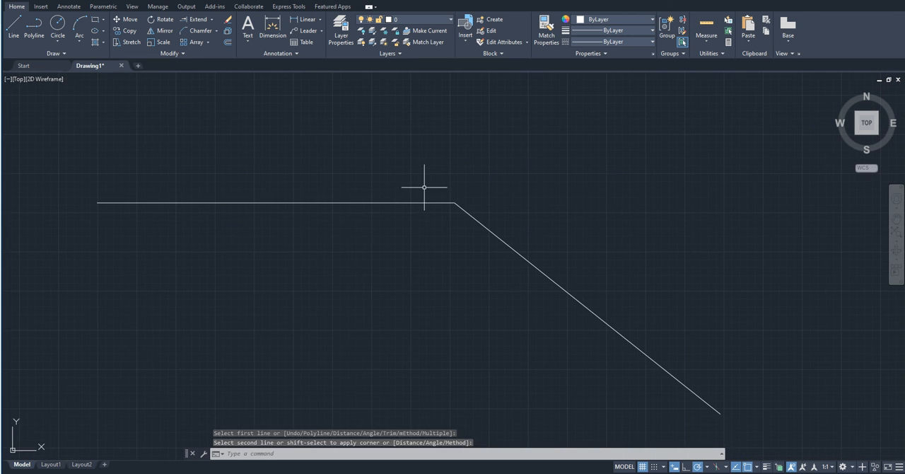
middle_drag(454, 292, 454, 244)
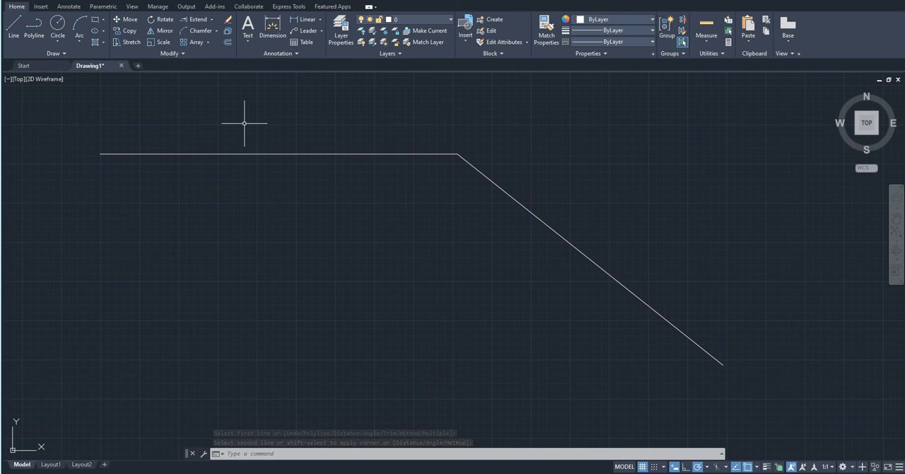
- Start a chamfer from the horizontal line, setting the first distance to 100 and the second distance to 500
click(200, 31)
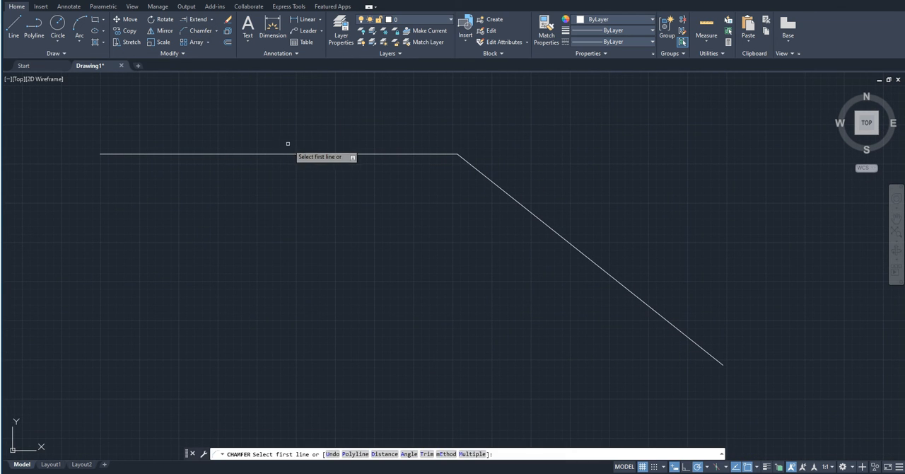
click(310, 153)
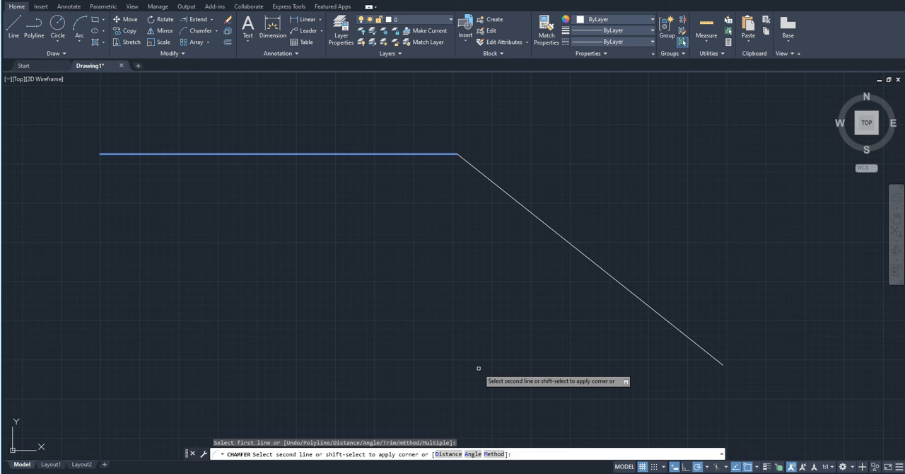
text(d)
key(Return)
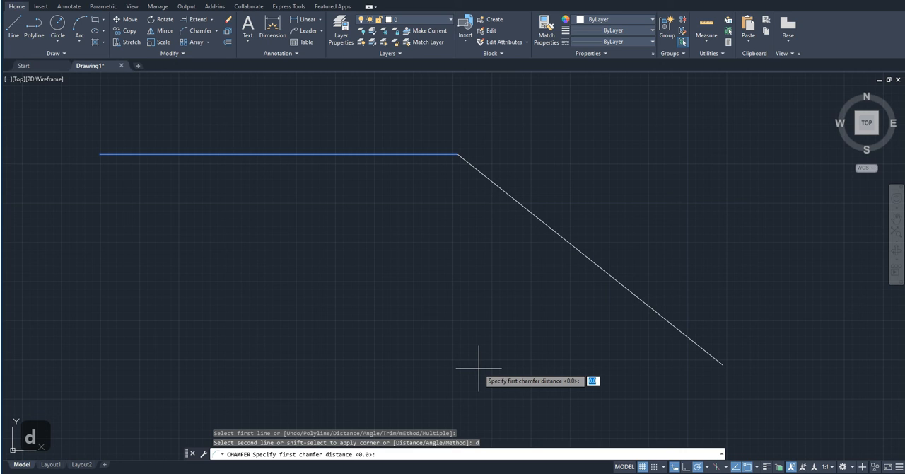
text(100)
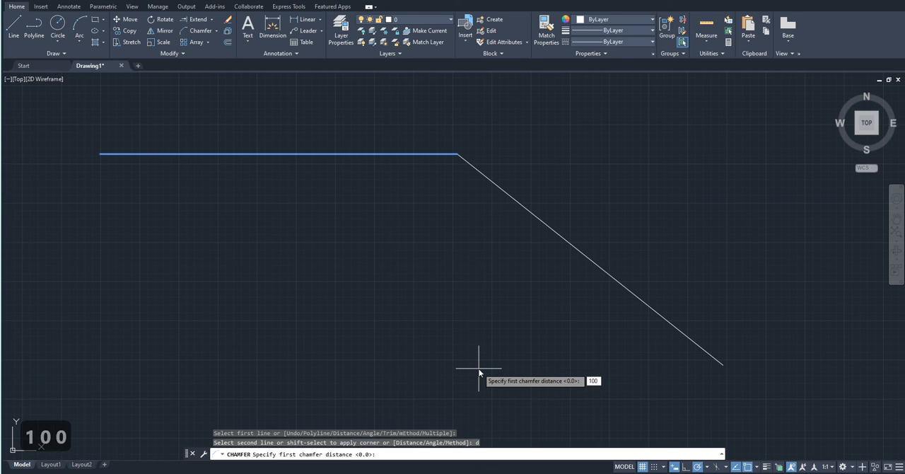
key(Return)
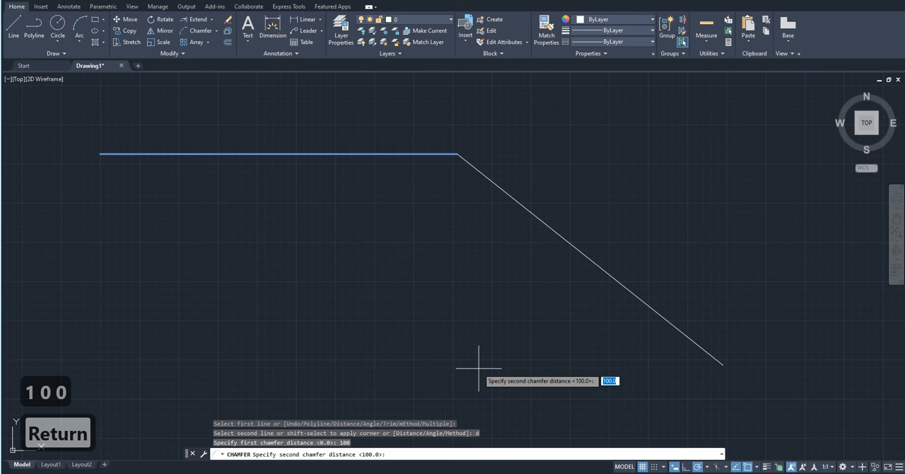
text(500)
key(Return)
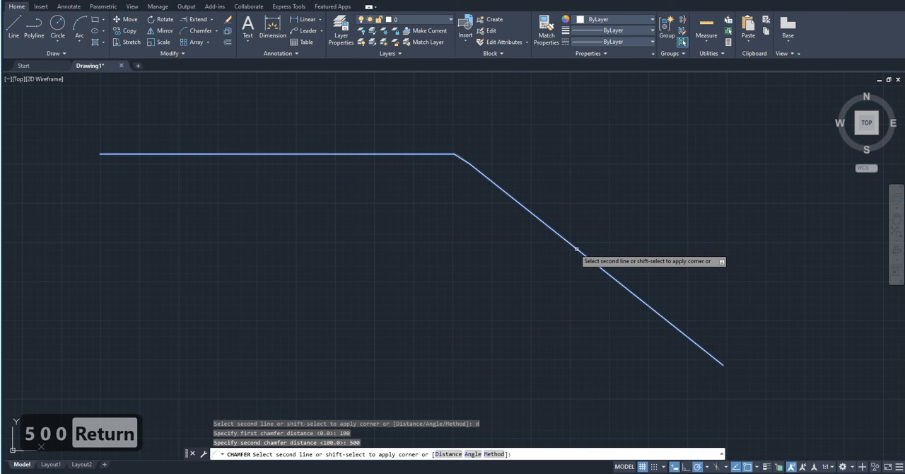
- Complete the chamfer by choosing the sloping line as the second line and check the bevelled corner
scroll(524, 209, up, 5)
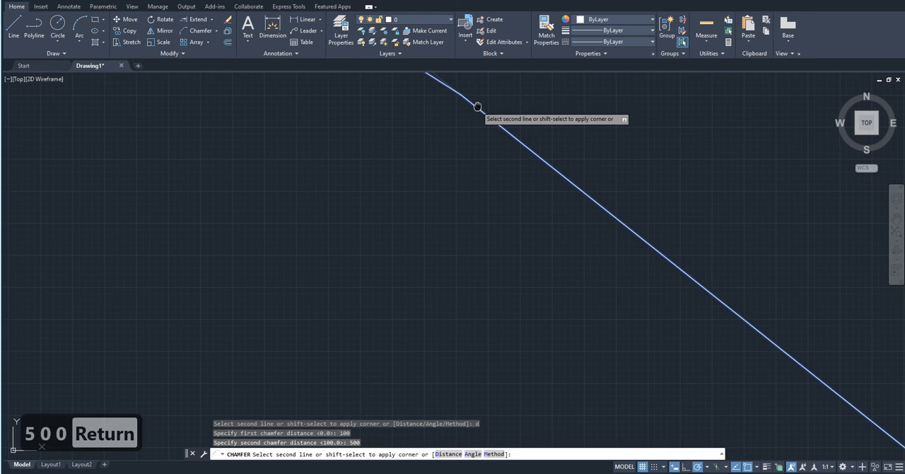
scroll(467, 308, down, 3)
scroll(468, 307, up, 2)
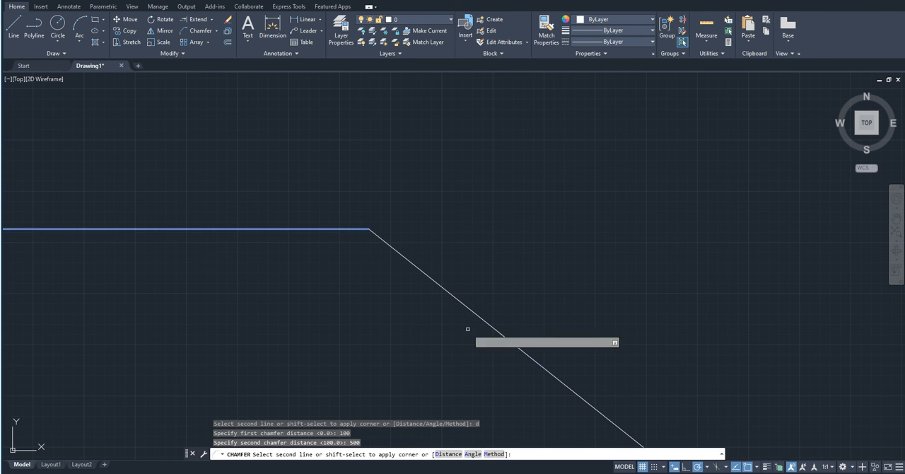
click(494, 331)
click(418, 274)
scroll(418, 274, up, 2)
scroll(330, 195, down, 8)
scroll(429, 227, down, 6)
scroll(434, 226, up, 4)
key(Escape)
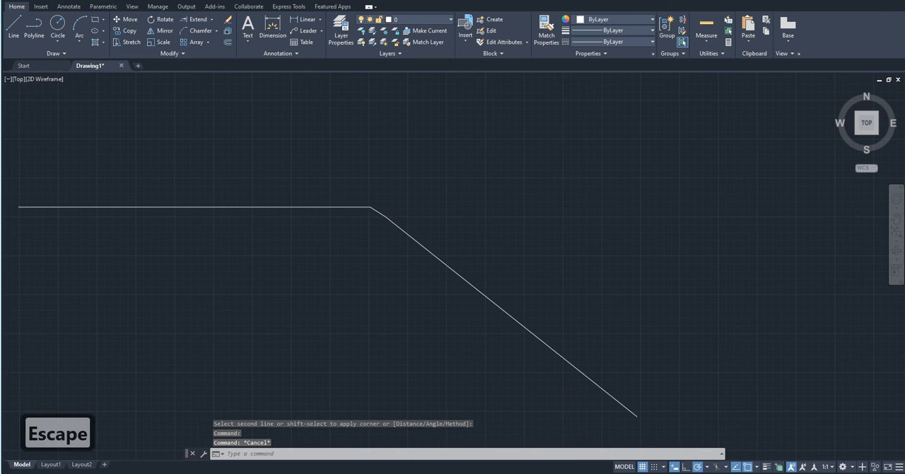
- Start another Chamfer command with both rectangles and the chamfered lines in view
scroll(398, 235, down, 5)
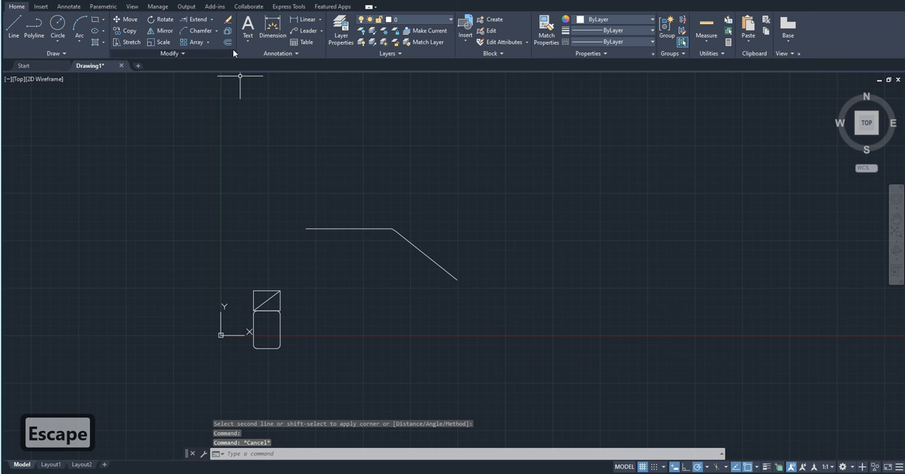
click(196, 31)
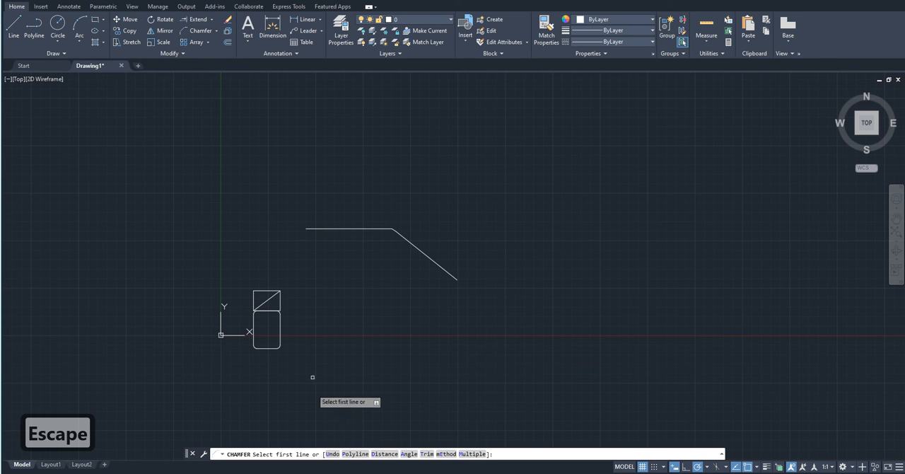
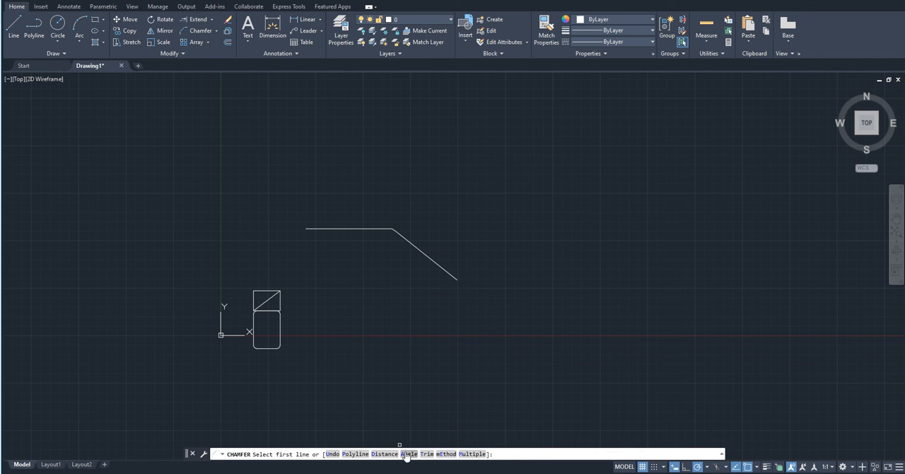
scroll(384, 228, up, 3)
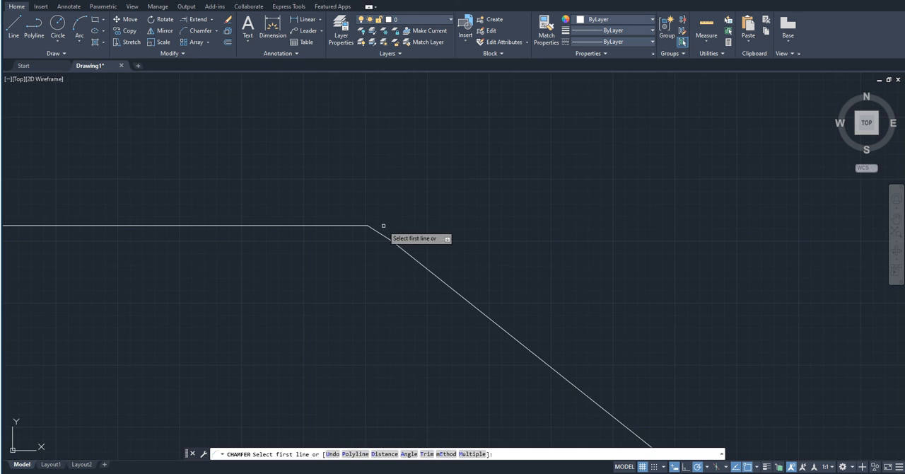
key(Escape)
scroll(384, 226, down, 5)
scroll(378, 233, up, 5)
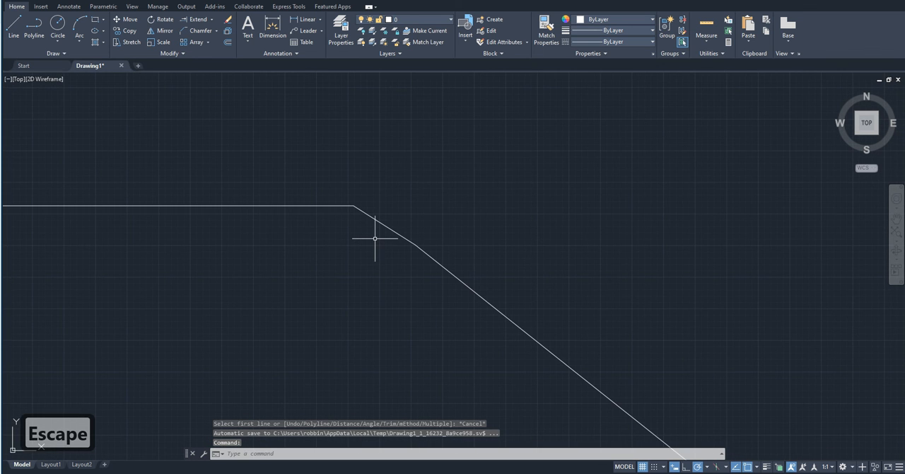
scroll(374, 238, down, 8)
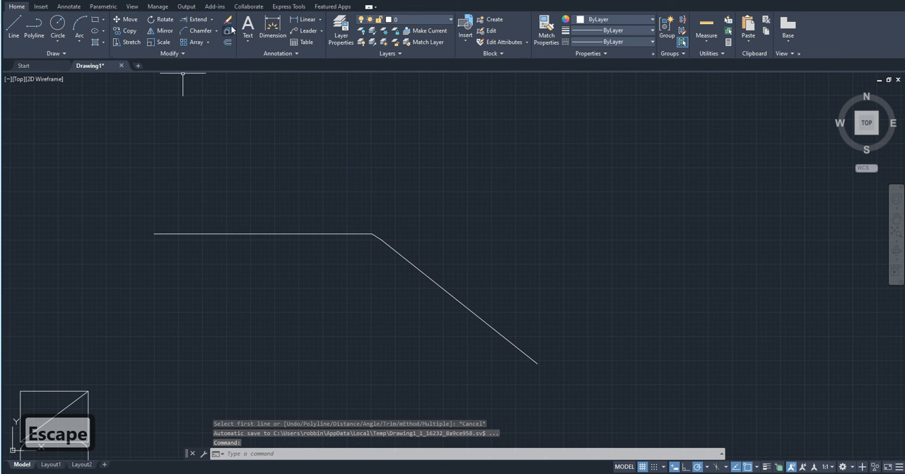
click(201, 32)
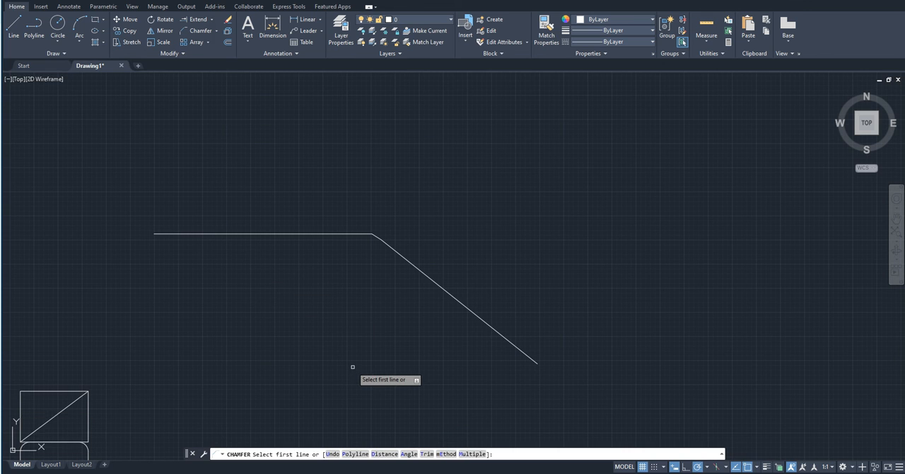
text(a)
key(Return)
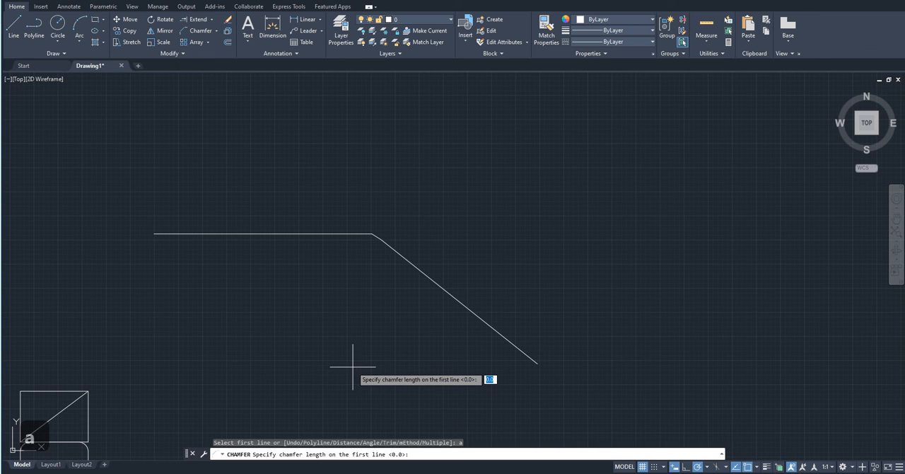
key(Escape)
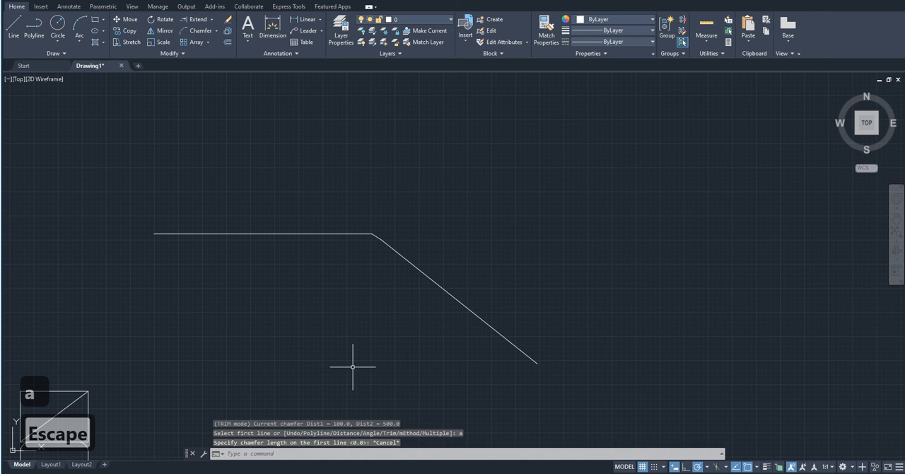
- Try an angle-based chamfer on the upper rectangle's right edge, setting the chamfer length to 200 and keeping the default angle
click(198, 34)
scroll(653, 134, down, 8)
scroll(598, 150, up, 6)
scroll(467, 290, up, 6)
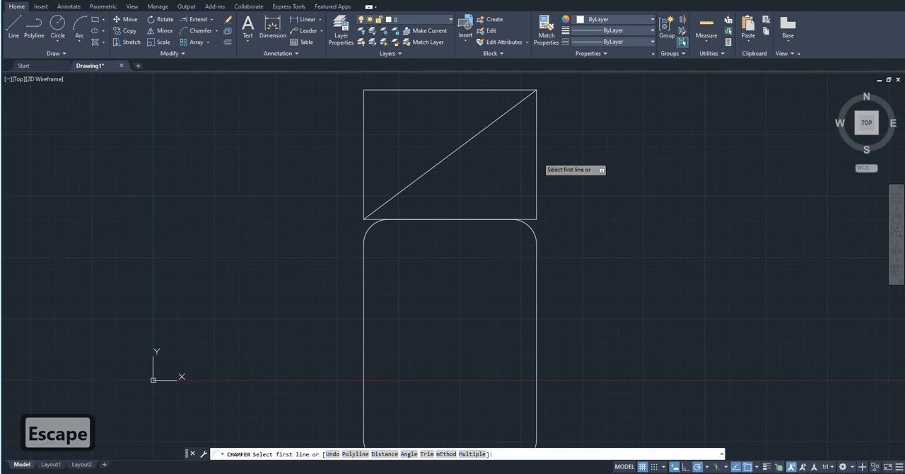
click(537, 157)
middle_drag(537, 157, 512, 252)
text(a)
key(Return)
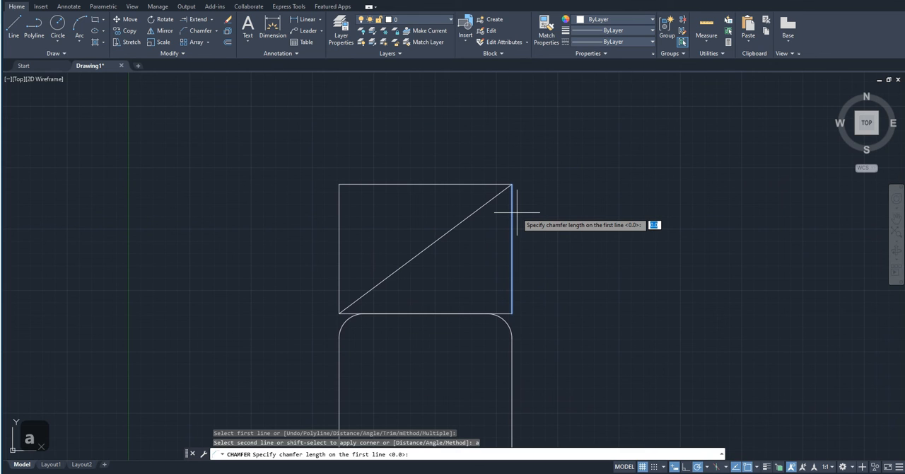
text(200)
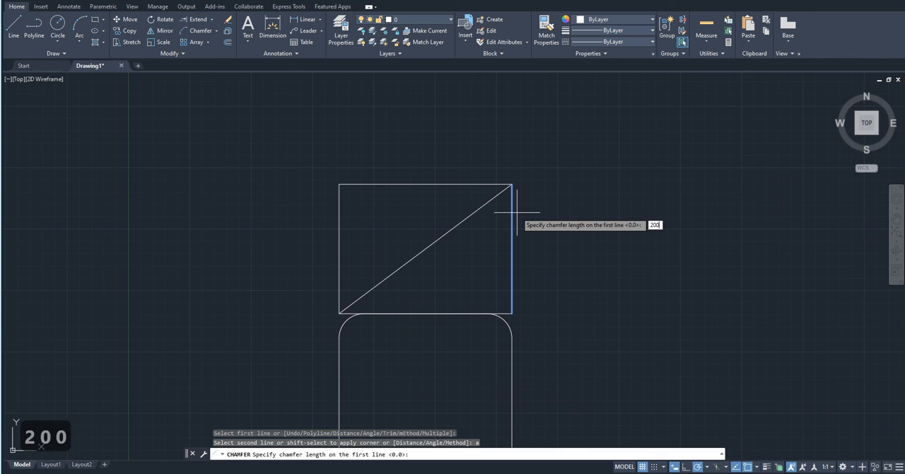
key(Return)
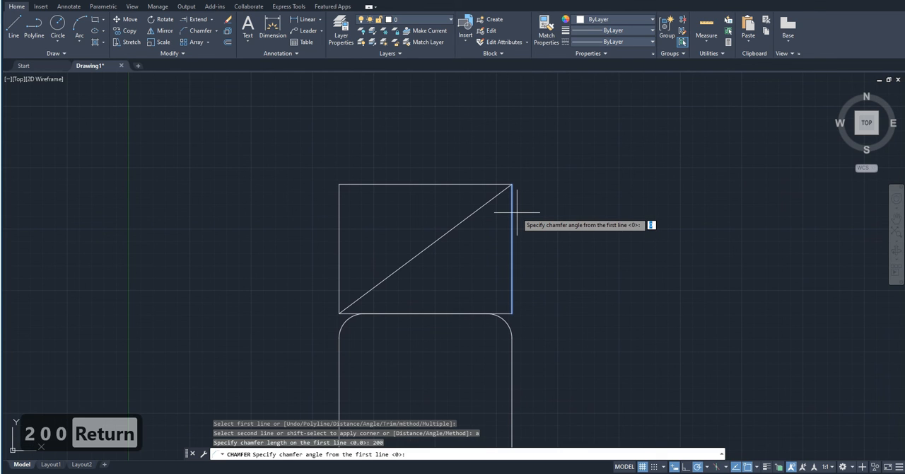
key(Return)
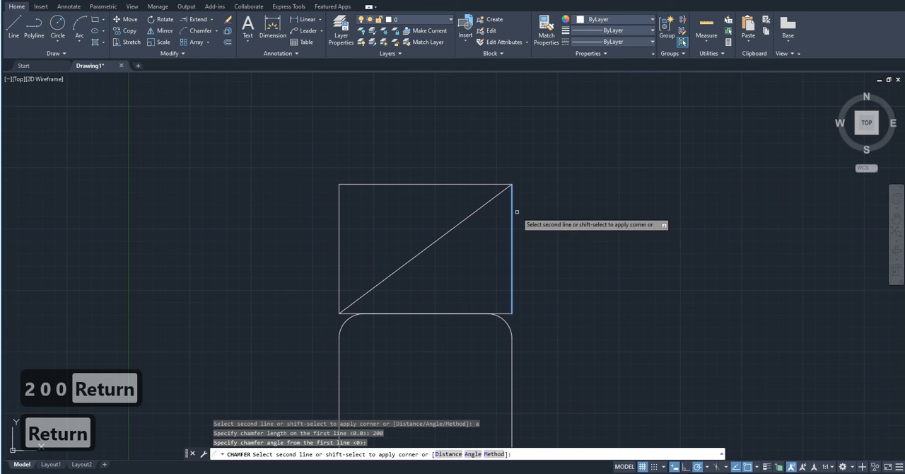
click(516, 212)
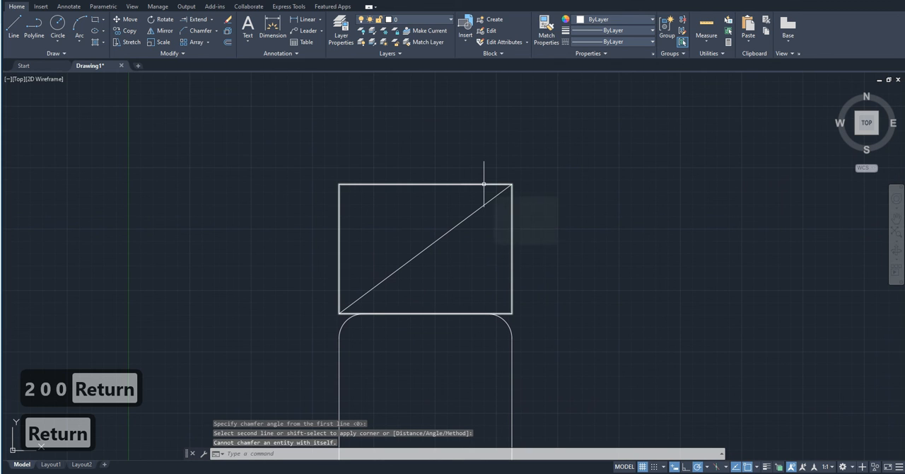
- Start another chamfer by angle, keeping the chamfer length and setting the angle from the first line to 200
text(cha)
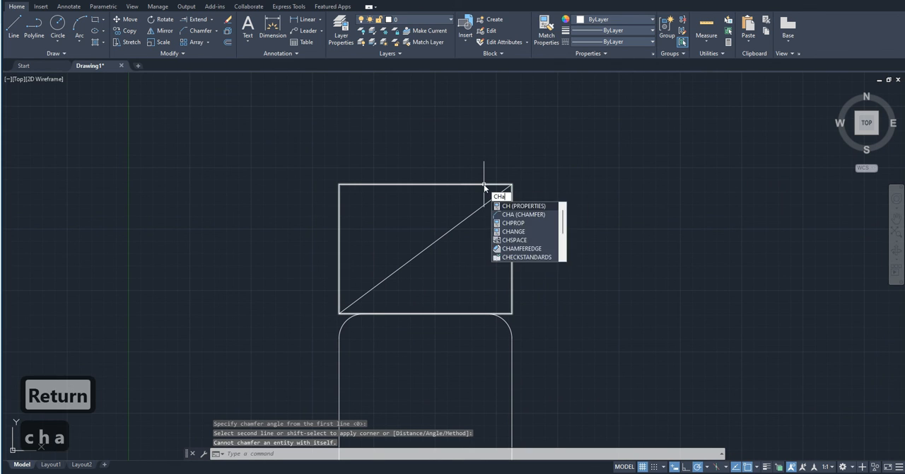
key(Return)
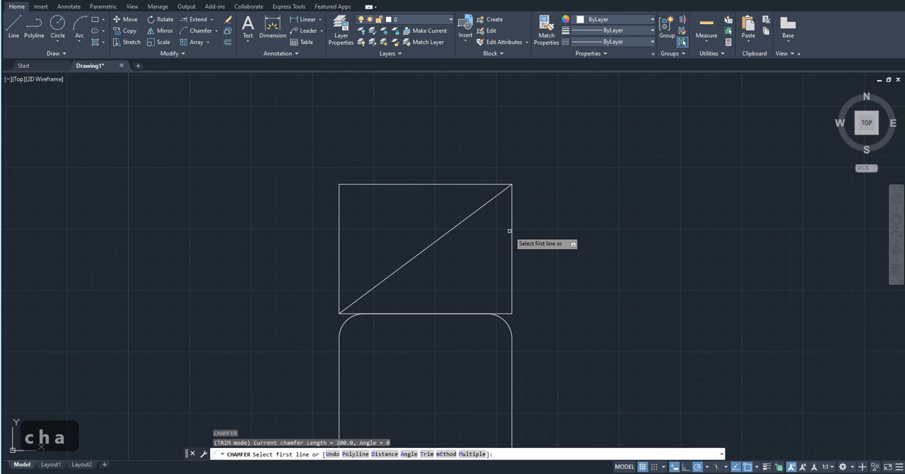
text(a)
key(Return)
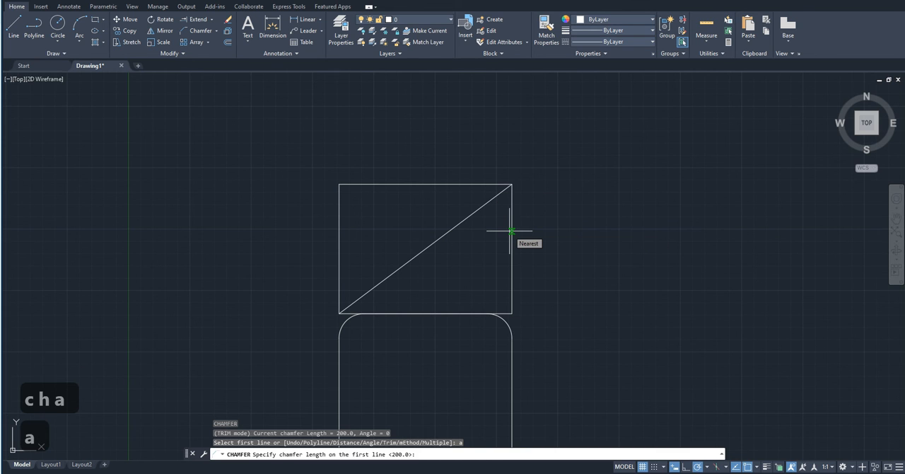
key(space)
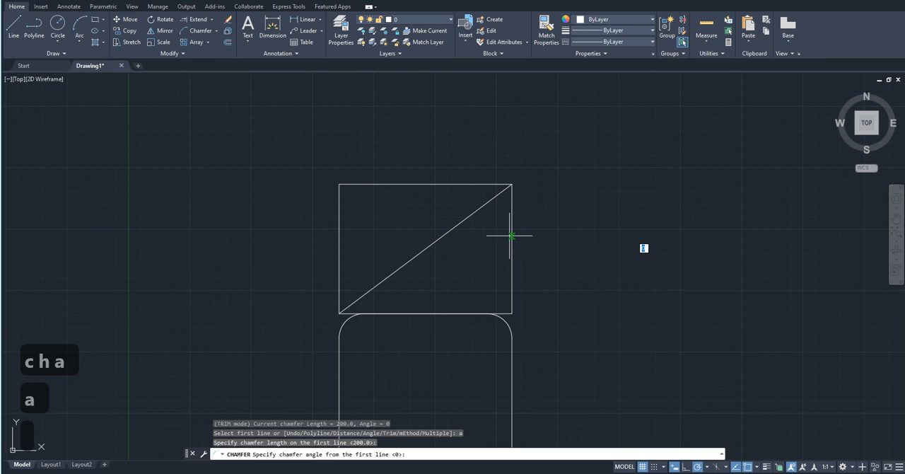
text(200)
key(Return)
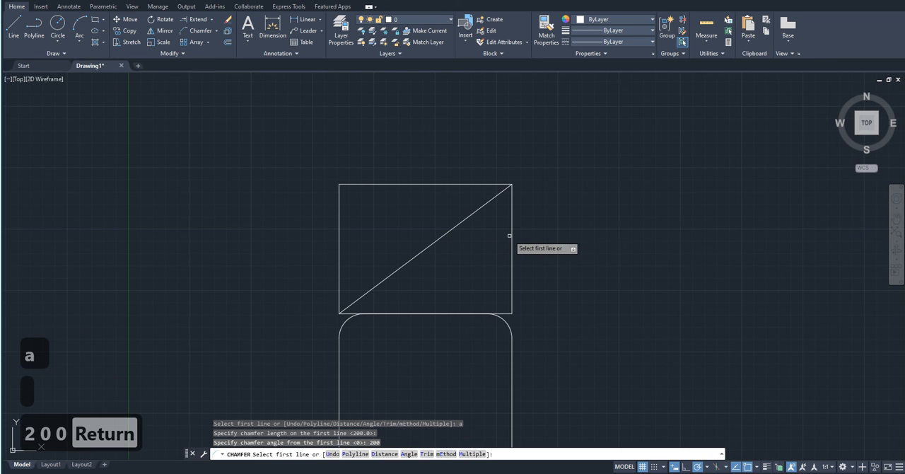
- Try to chamfer the corner between the upper rectangle's right and top edges, clear the selection and undo the last action
click(511, 238)
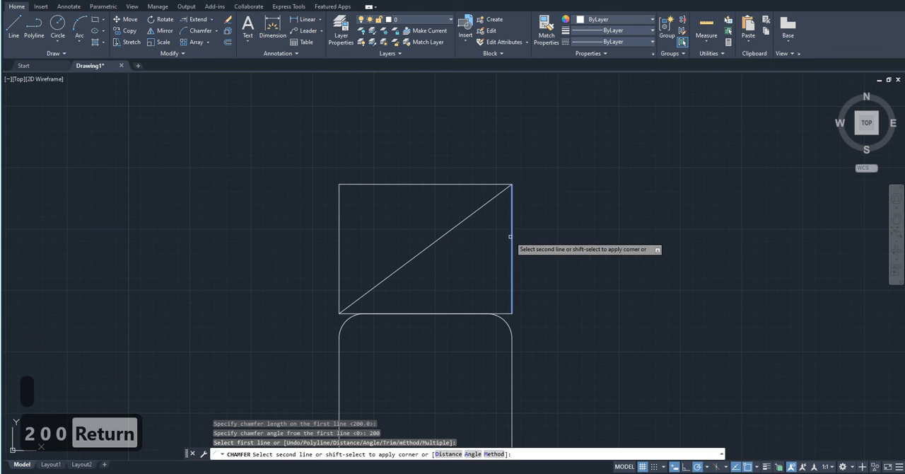
click(465, 184)
click(518, 226)
click(496, 214)
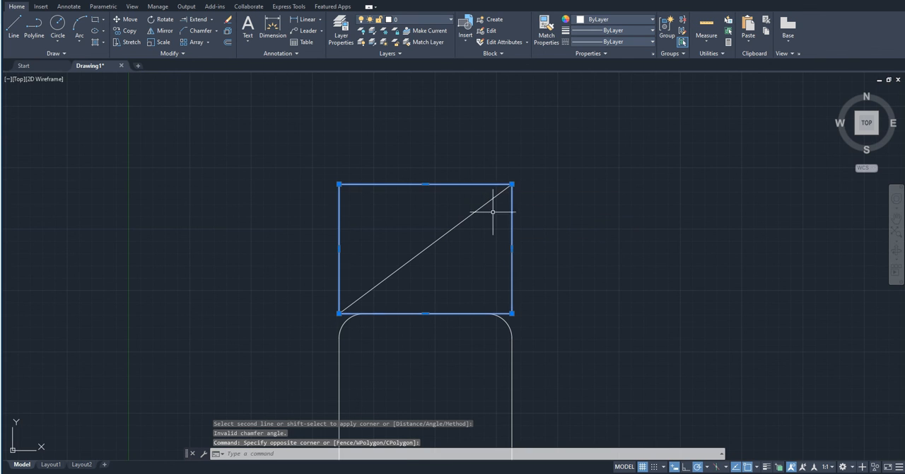
key(Escape)
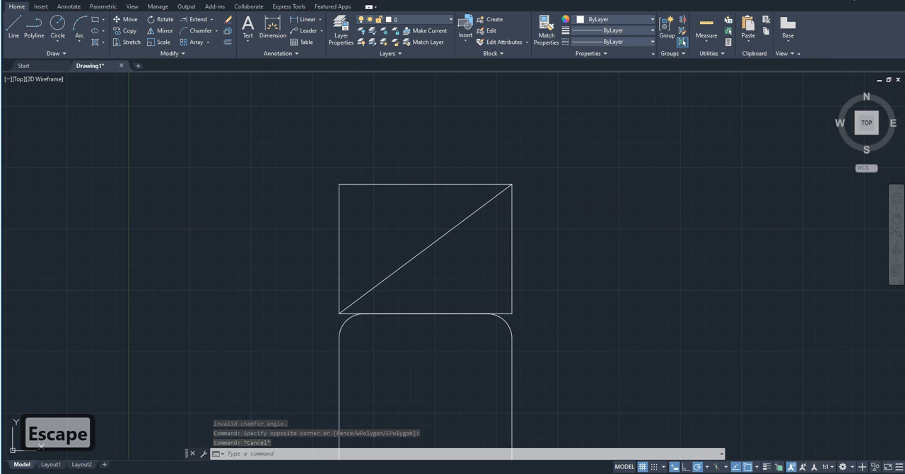
key(ctrl+z)
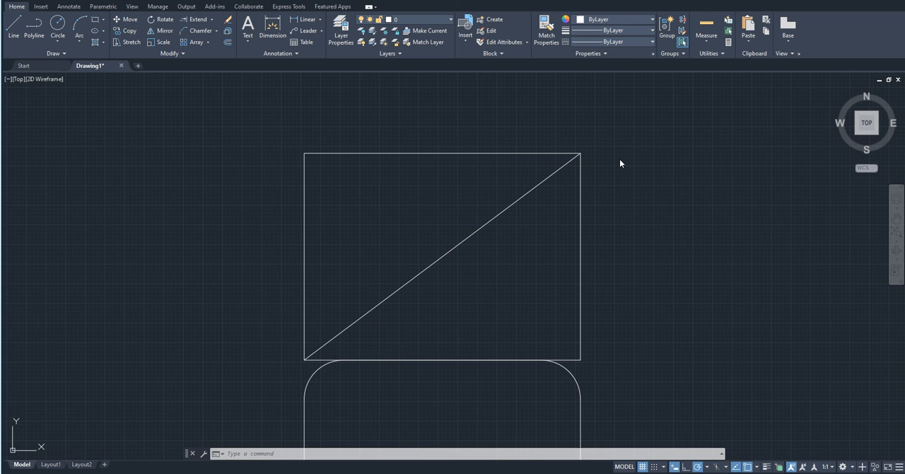
- Start a chamfer from the upper rectangle's top edge, setting the chamfer length to 45 and the angle to 45
scroll(581, 265, up, 4)
scroll(580, 266, down, 4)
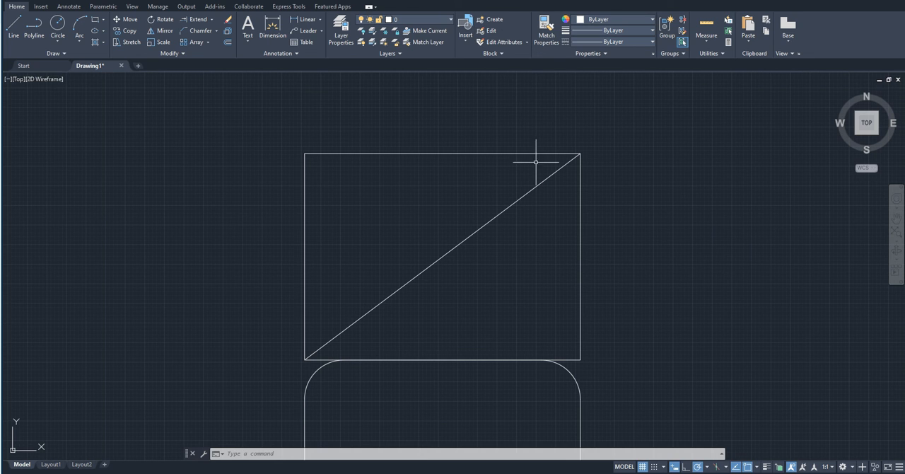
text(cha)
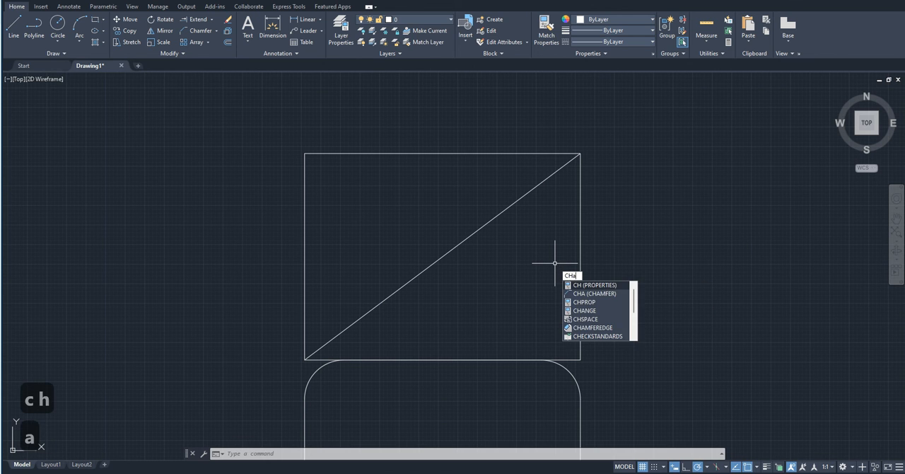
key(Return)
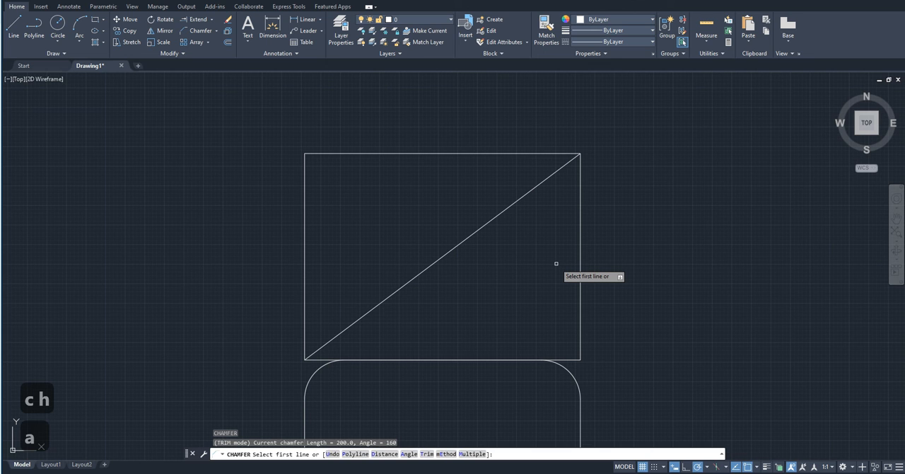
click(519, 153)
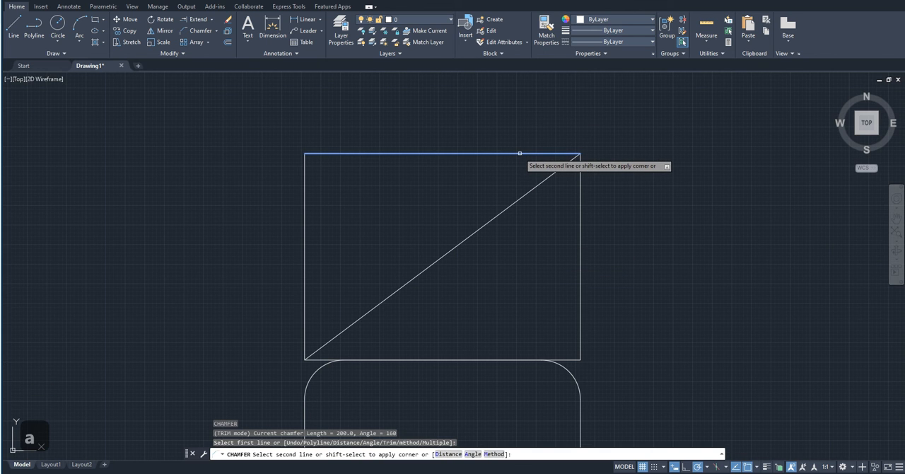
text(a)
key(Return)
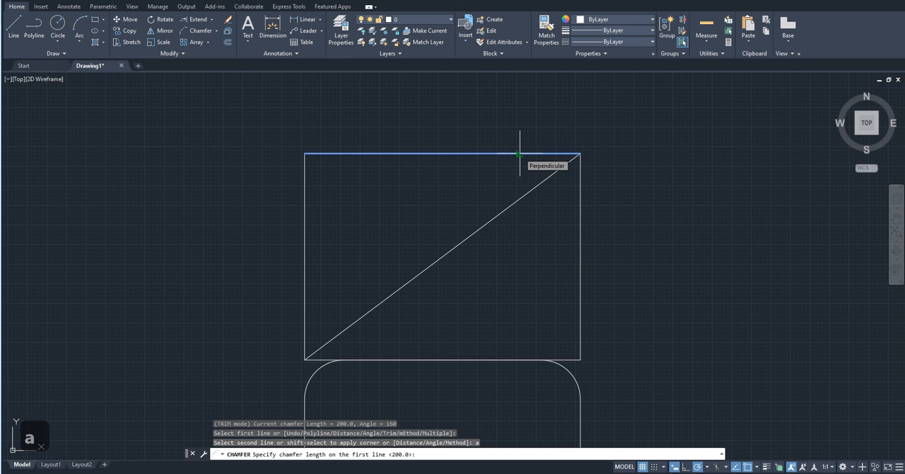
text(45)
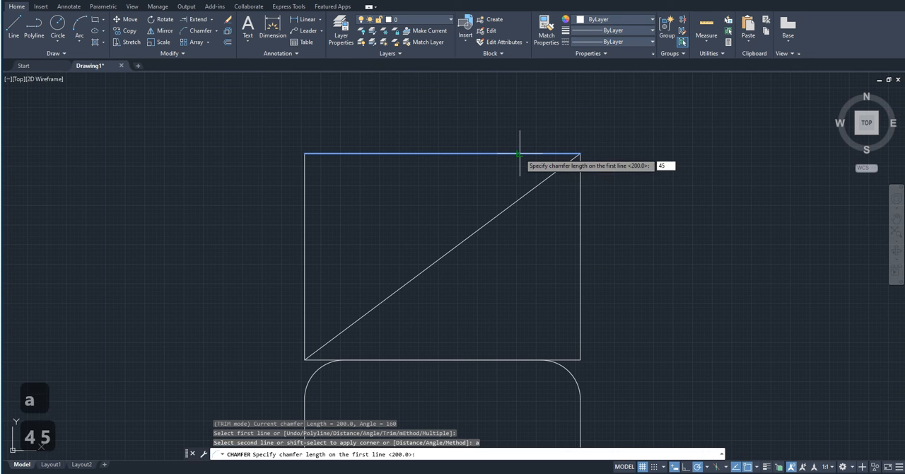
key(Return)
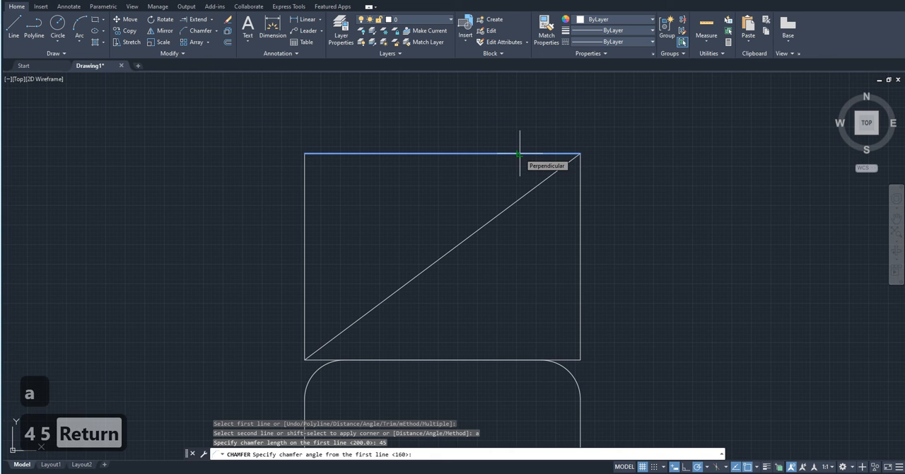
text(45)
key(Return)
- Try to complete the chamfer with the top edge as the second line and check the rectangle's upper-right corner up close
click(520, 152)
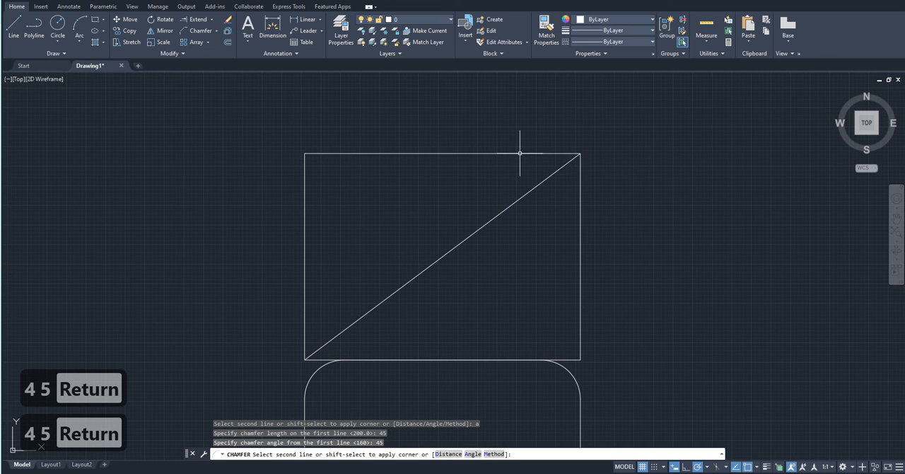
scroll(597, 139, up, 10)
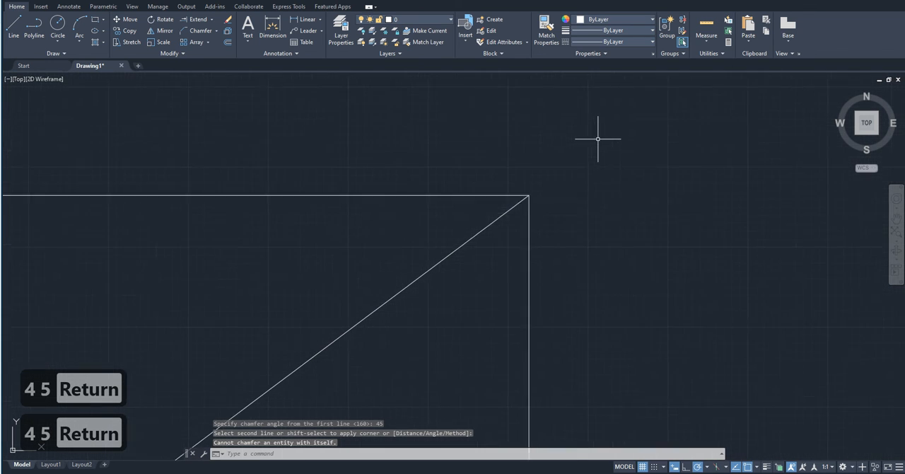
scroll(434, 286, up, 5)
middle_drag(443, 277, 617, 157)
scroll(607, 178, down, 3)
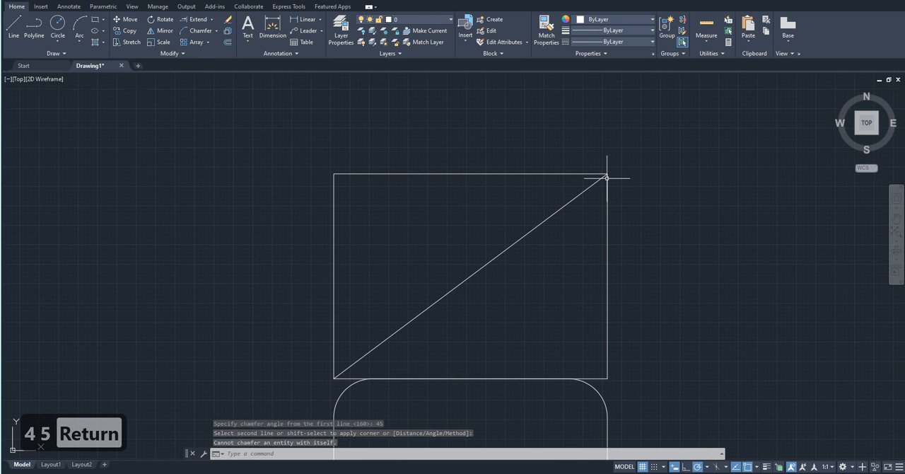
- Start a chamfer by angle, keeping the chamfer length of 45 and the angle of 45
middle_drag(591, 225, 578, 208)
text(cg)
key(BackSpace)
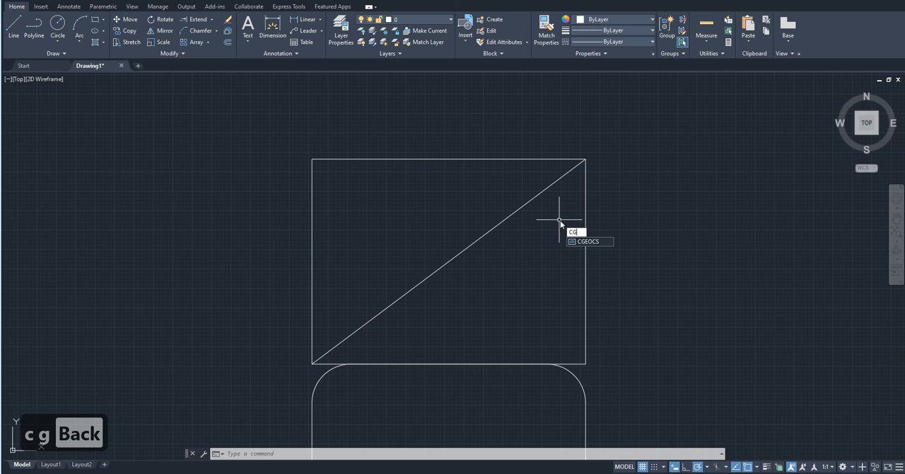
text(ha)
key(Return)
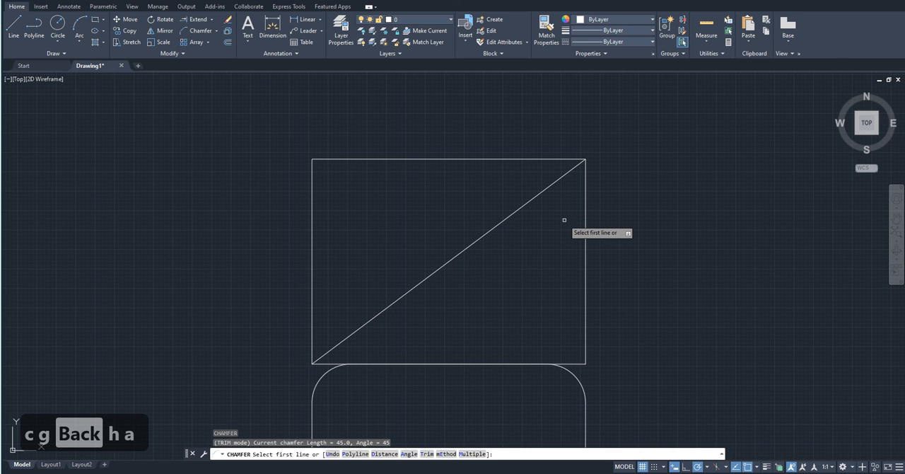
text(cha)
key(Return)
text(a)
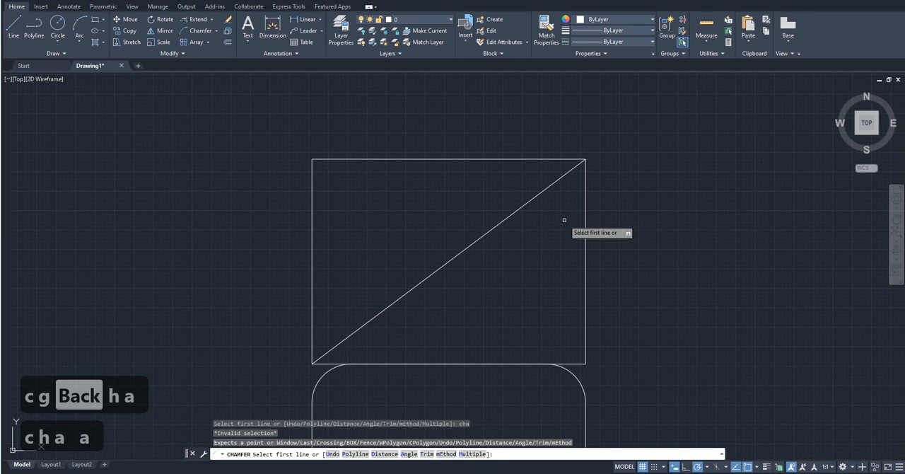
key(Return)
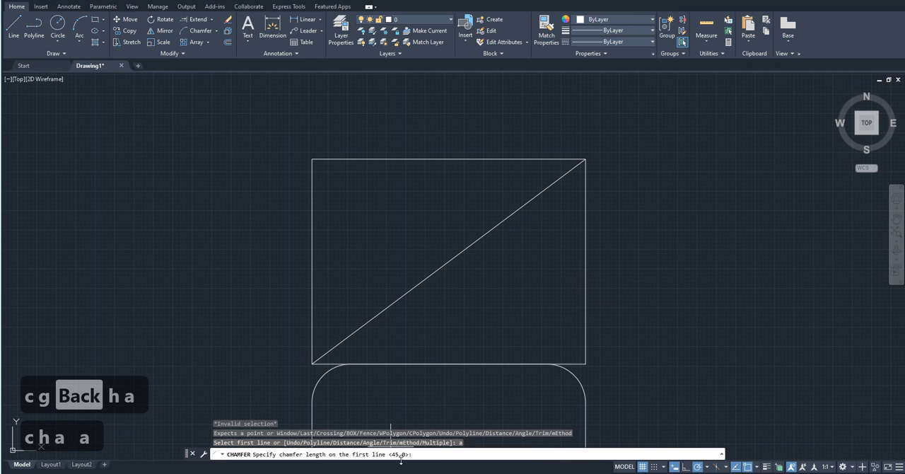
key(Return)
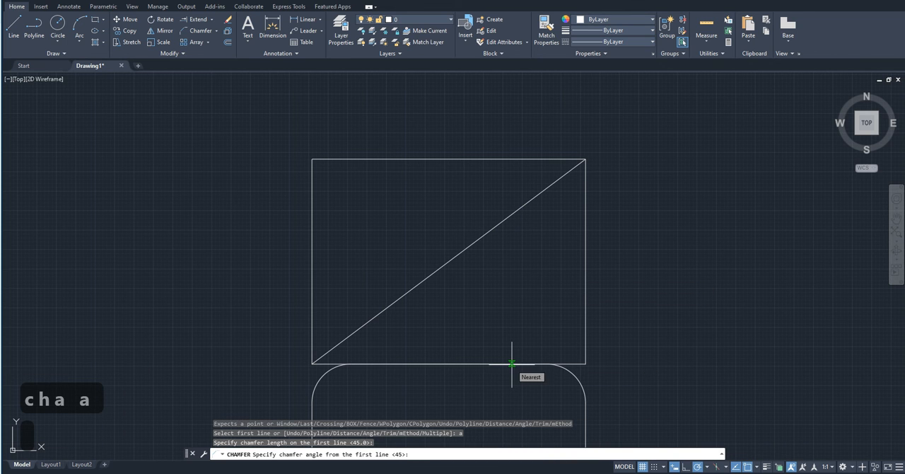
key(Return)
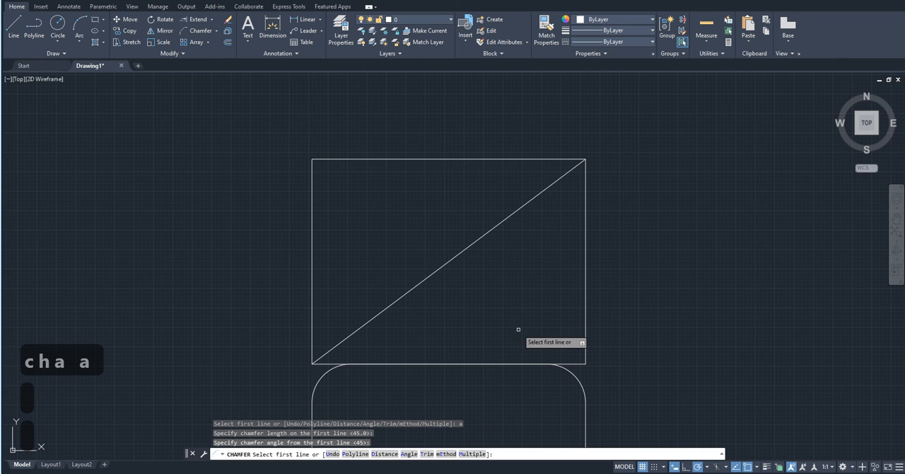
- Chamfer the upper rectangle's upper-right corner between its top and right edges and examine the cut corner
click(497, 159)
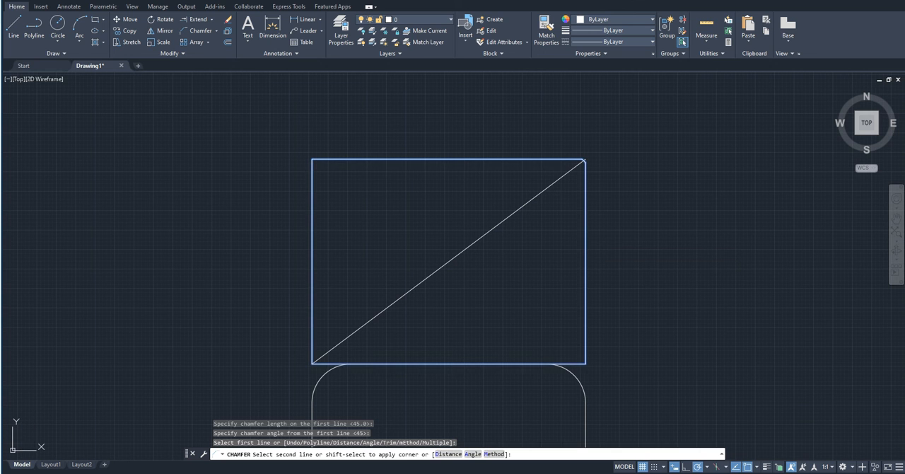
click(585, 240)
scroll(587, 157, up, 6)
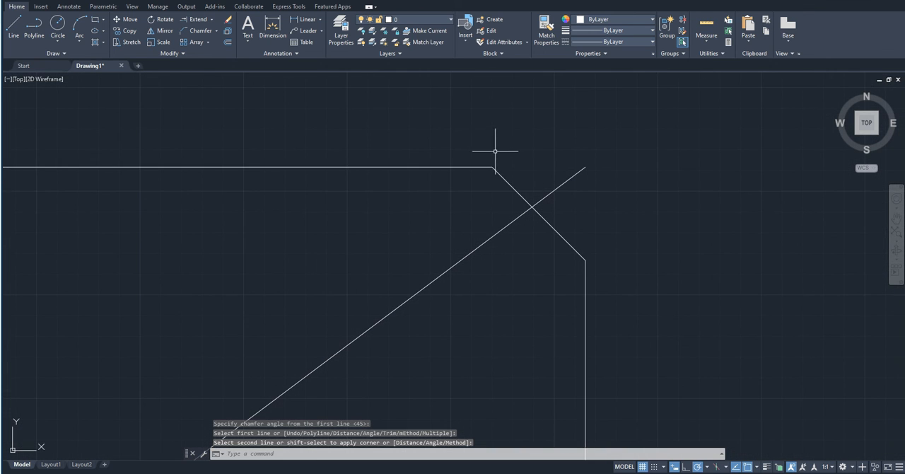
scroll(572, 244, down, 9)
scroll(572, 244, up, 9)
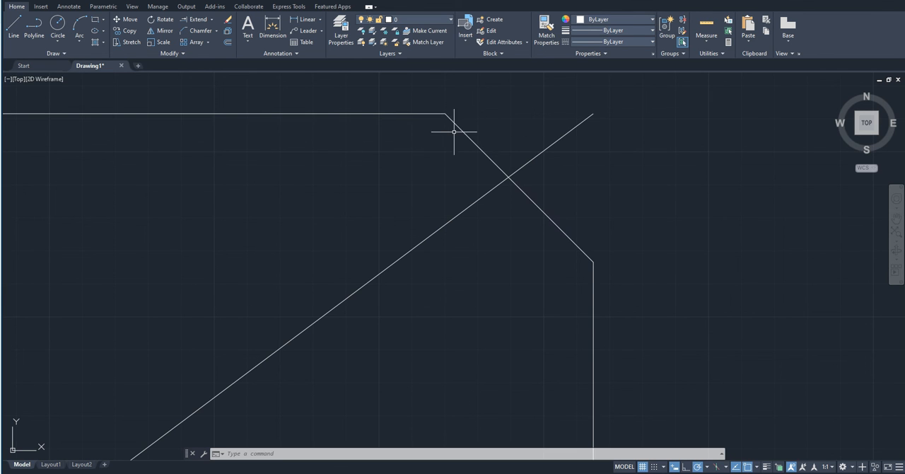
scroll(463, 130, down, 10)
scroll(500, 161, up, 6)
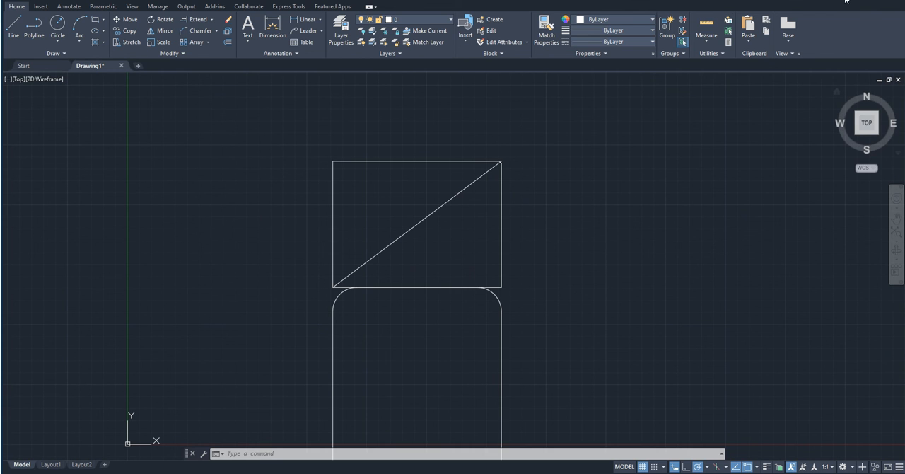
- Erase all remaining geometry: both rectangles, the diagonal line and the bent line beside them
click(866, 122)
scroll(359, 313, up, 2)
scroll(439, 230, down, 2)
scroll(429, 235, up, 1)
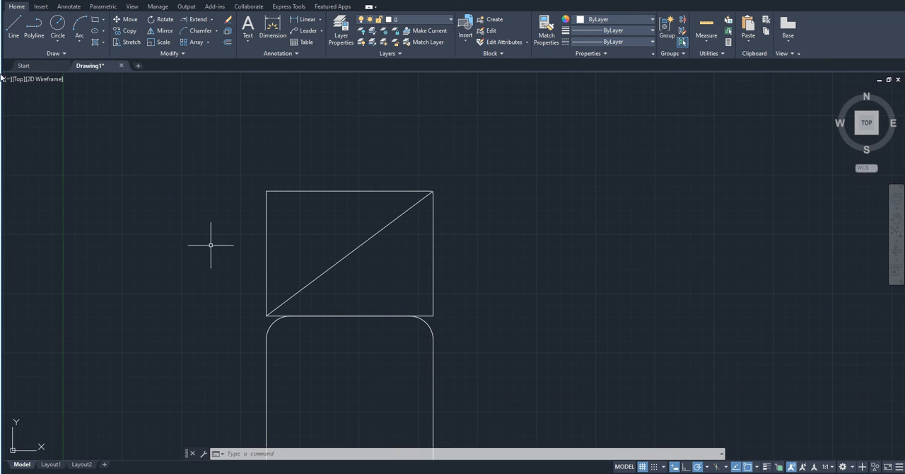
scroll(333, 167, down, 2)
middle_drag(306, 206, 239, 199)
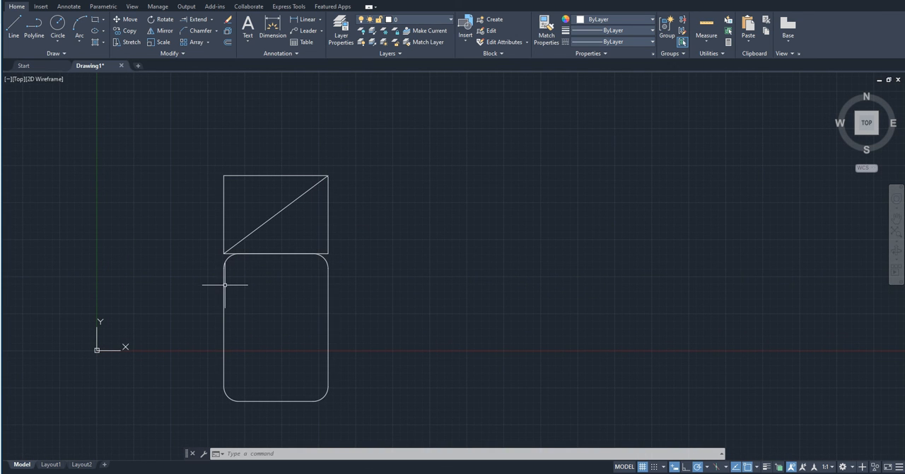
scroll(227, 280, down, 4)
mouse_move(312, 245)
middle_down()
mouse_move(296, 313)
mouse_move(384, 264)
middle_up()
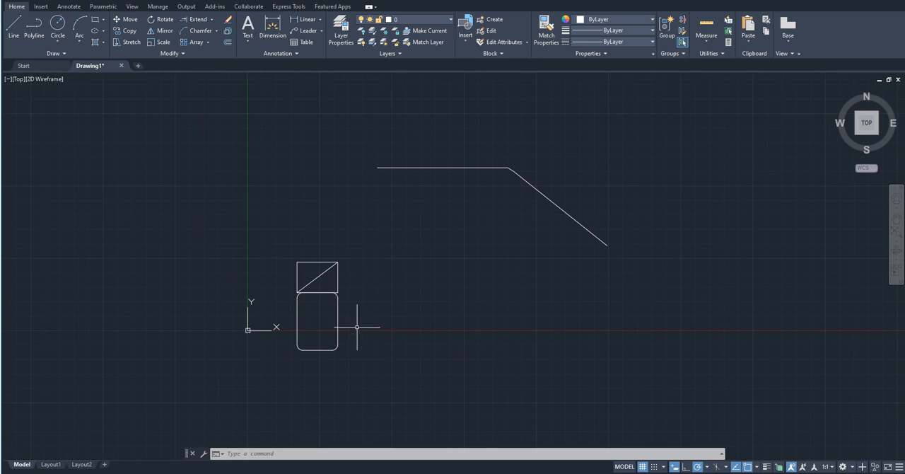
scroll(357, 326, up, 4)
click(384, 372)
click(192, 126)
scroll(352, 300, down, 4)
key(Delete)
click(689, 221)
click(313, 106)
key(Delete)
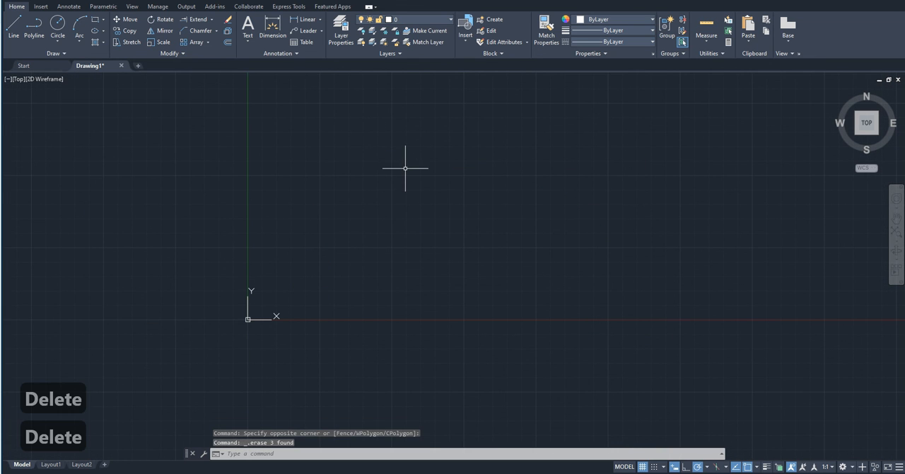
- Draw a square of about 6068 by 6068 in the empty drawing, up and across from the origin
text(rec)
key(Return)
click(378, 181)
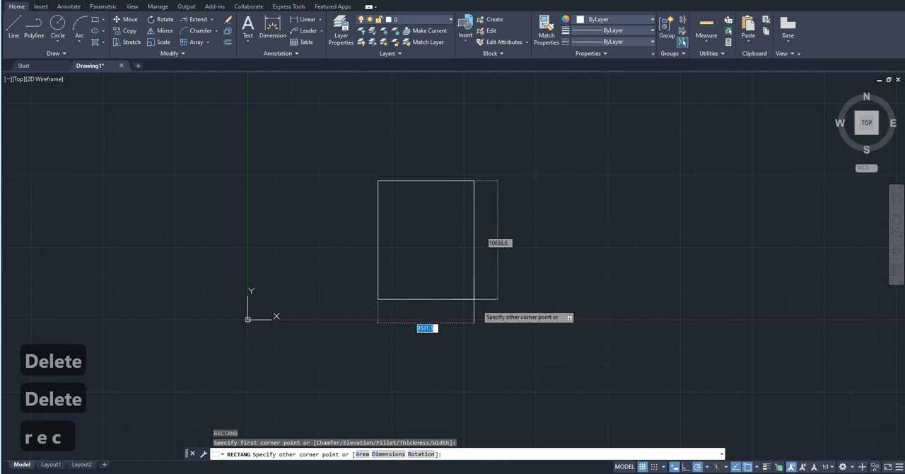
click(451, 247)
scroll(400, 204, up, 4)
middle_drag(478, 154, 463, 197)
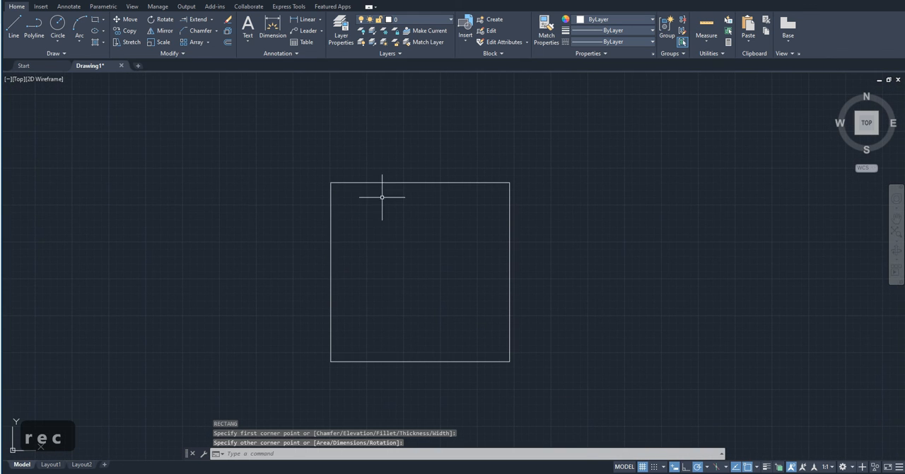
scroll(384, 295, up, 2)
scroll(384, 294, down, 2)
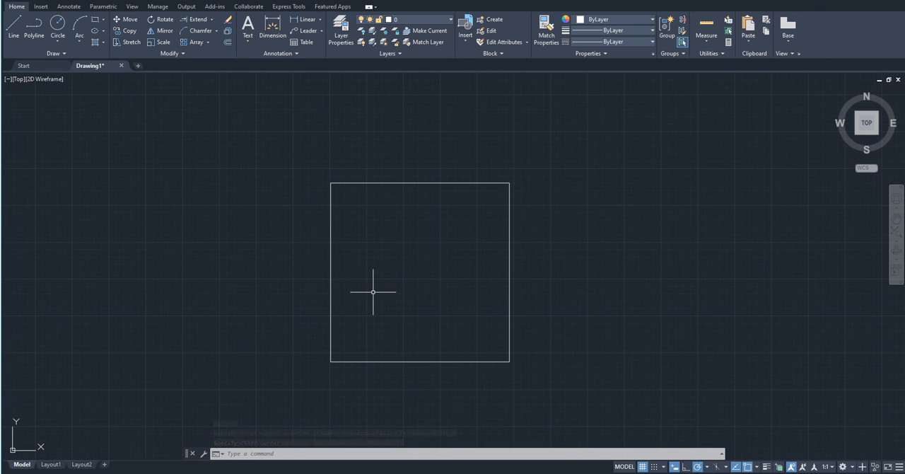
text(dim)
key(Return)
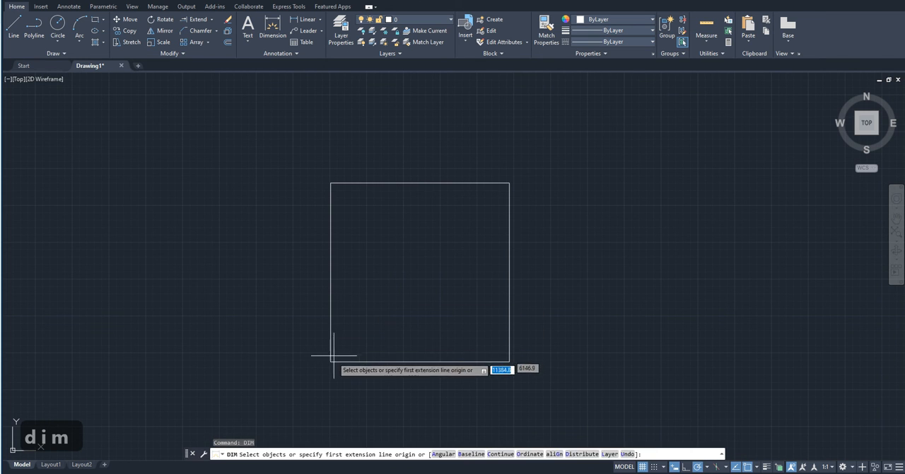
click(331, 361)
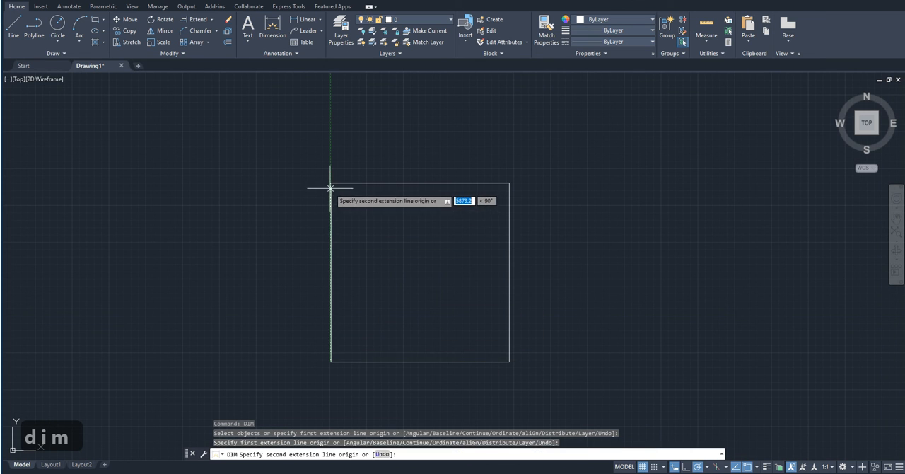
key(Escape)
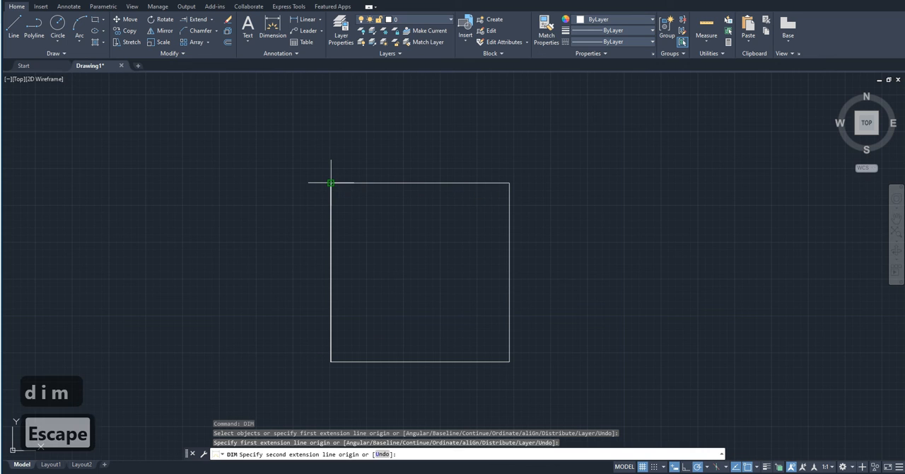
- Erase the square
click(371, 226)
click(297, 142)
key(Delete)
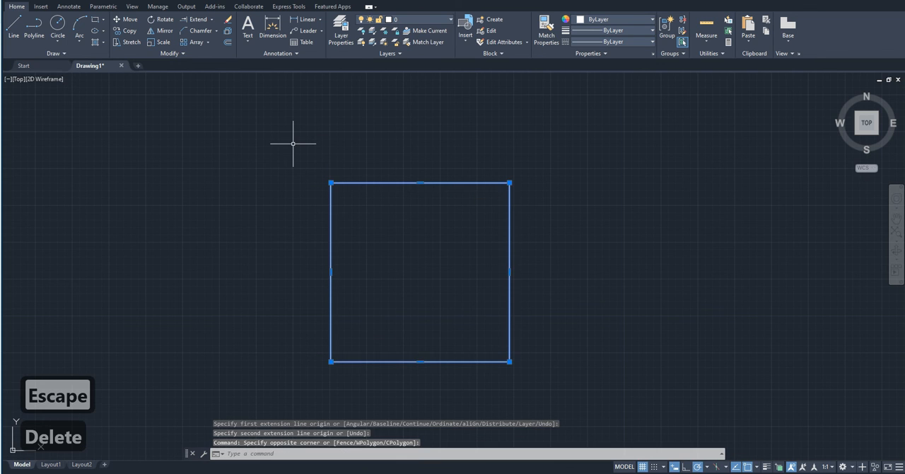
- Draw a rectangle 5000 wide and 4000 high in the empty drawing
text(re)
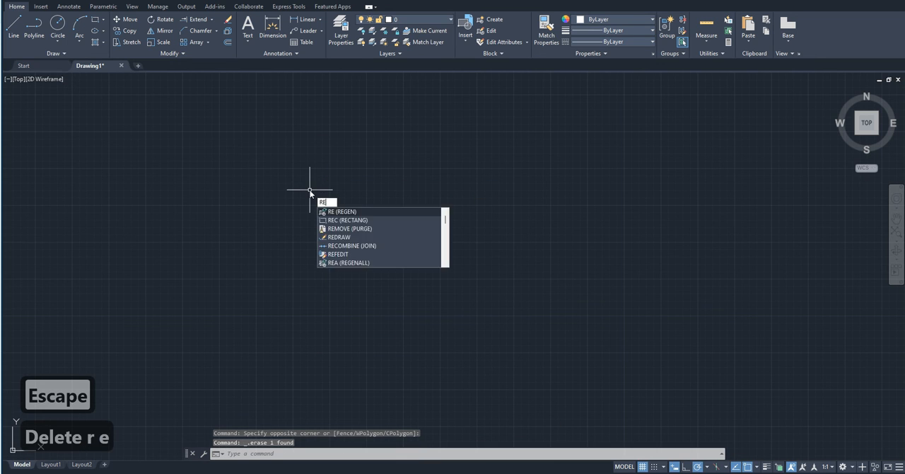
text(c)
key(space)
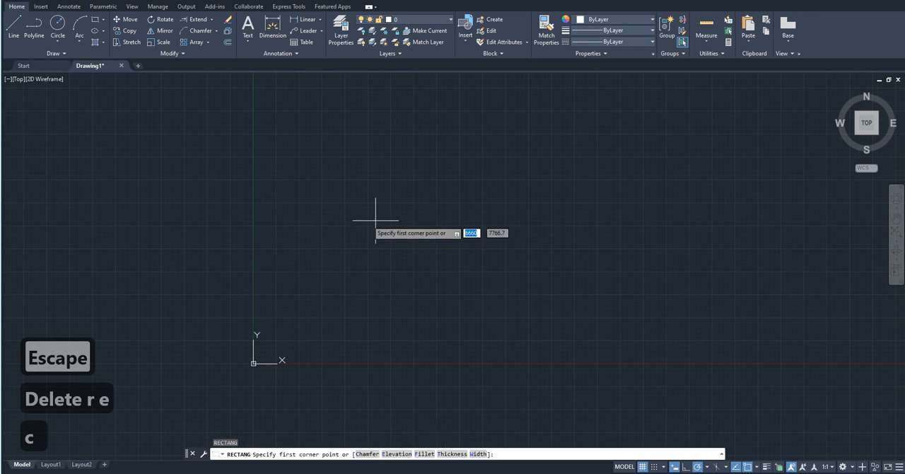
click(347, 221)
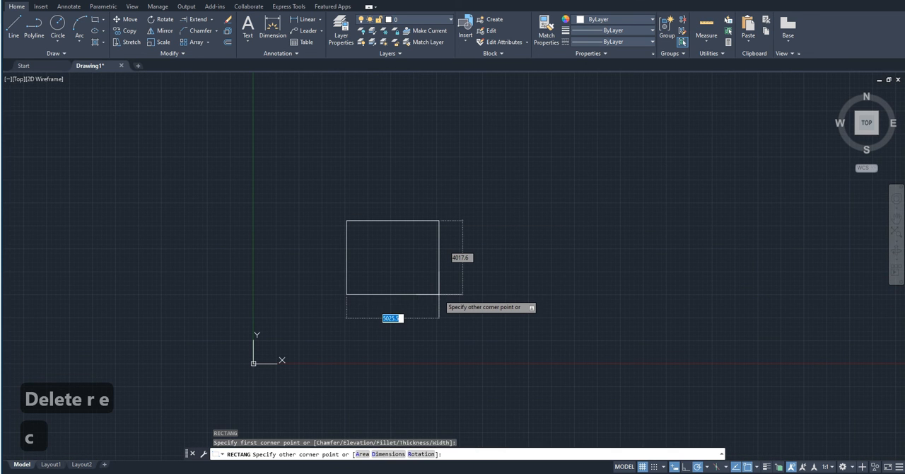
text(5000)
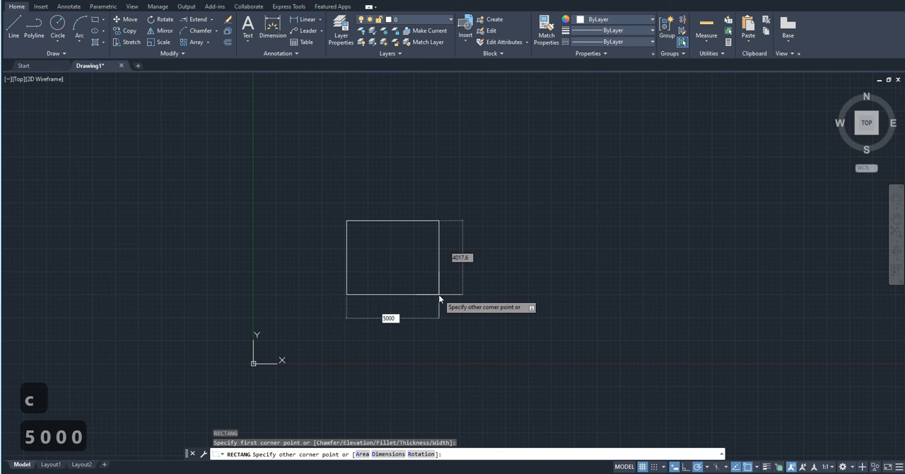
key(Tab)
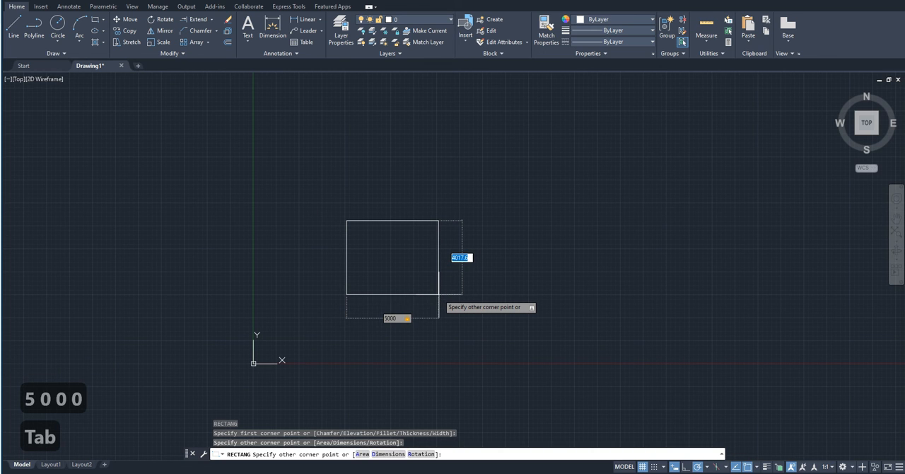
text(4000)
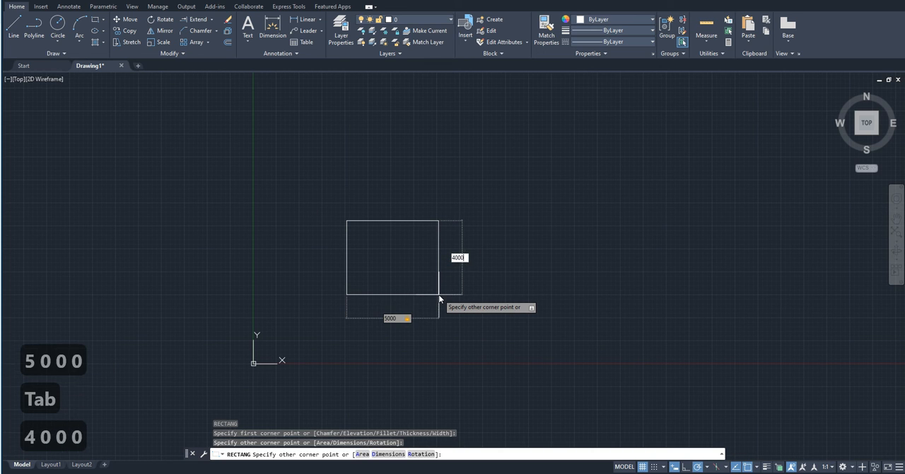
key(Return)
scroll(400, 243, up, 4)
scroll(396, 283, up, 3)
middle_drag(384, 291, 332, 281)
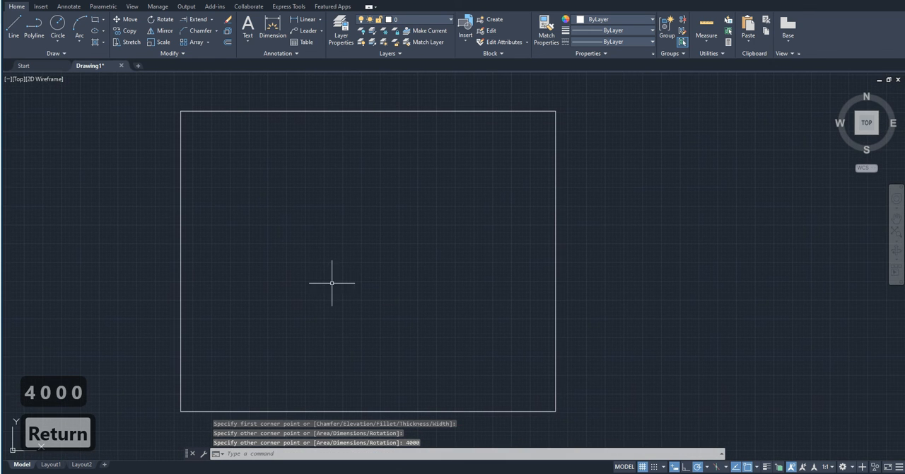
- Scale the rectangle by a factor of 2 about its lower-right corner
scroll(349, 269, down, 2)
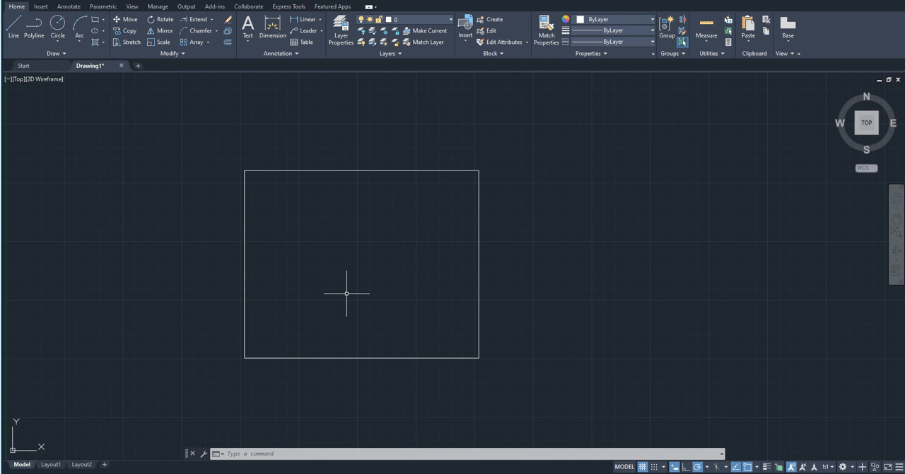
scroll(362, 187, up, 2)
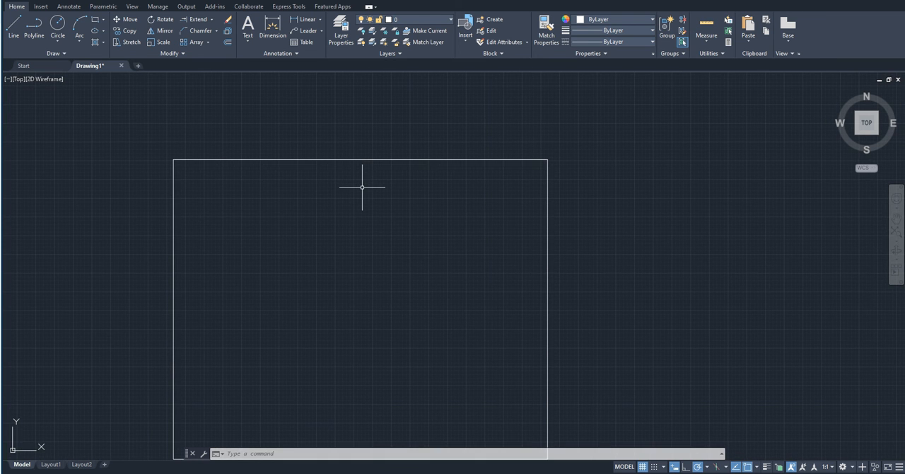
scroll(362, 187, down, 2)
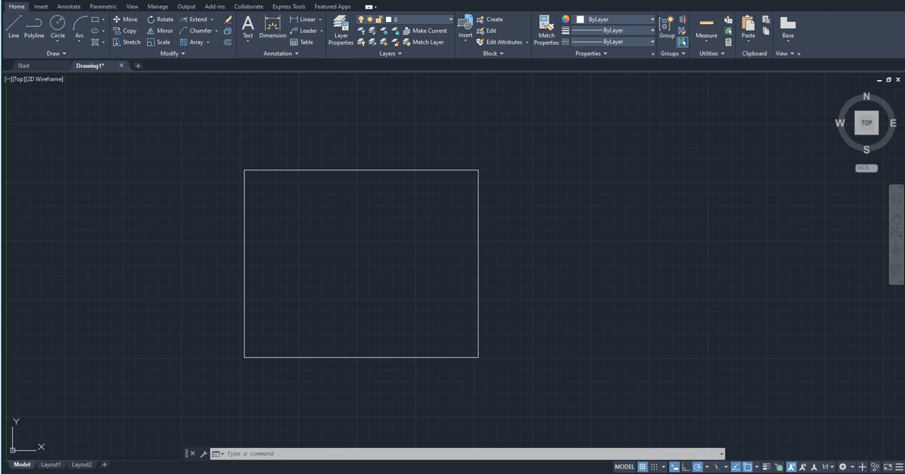
click(486, 350)
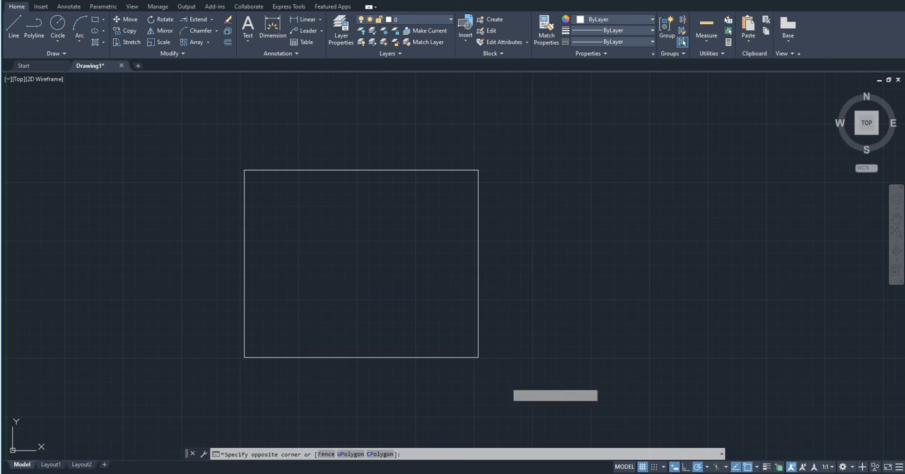
click(423, 312)
text(SC)
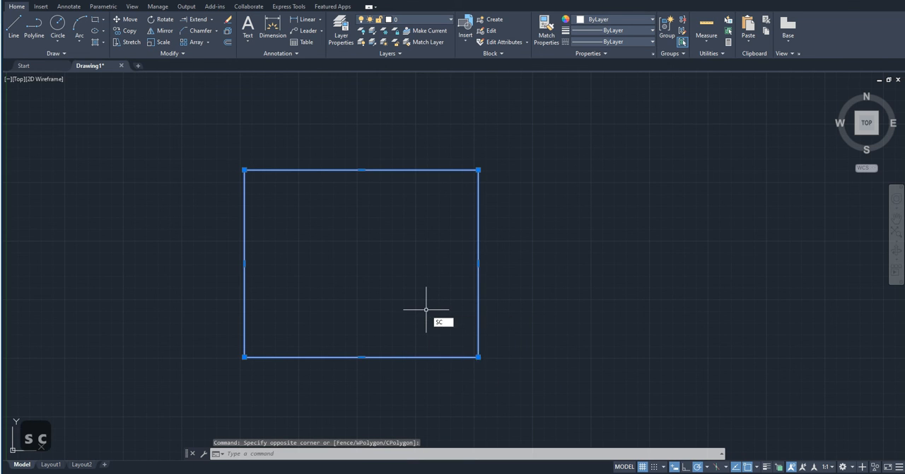
key(Return)
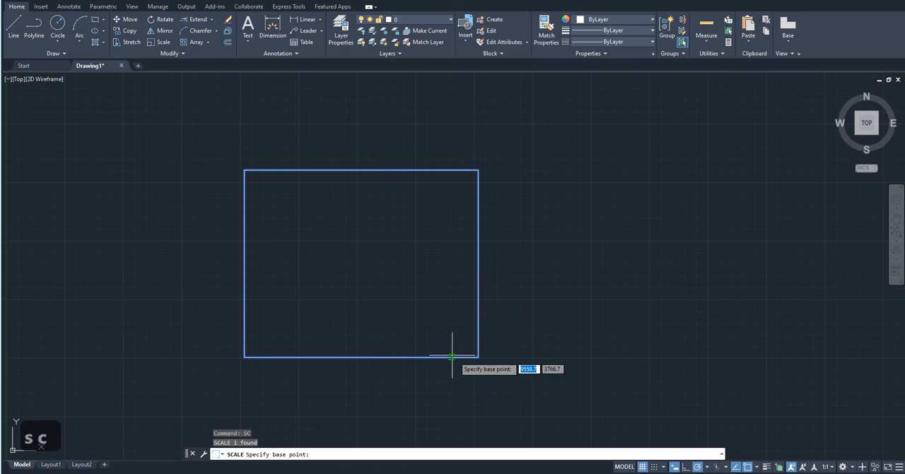
click(478, 357)
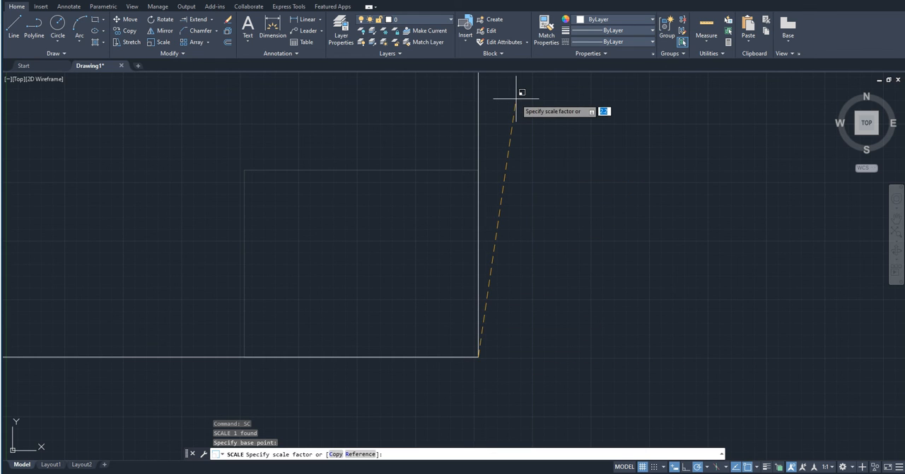
scroll(492, 304, down, 2)
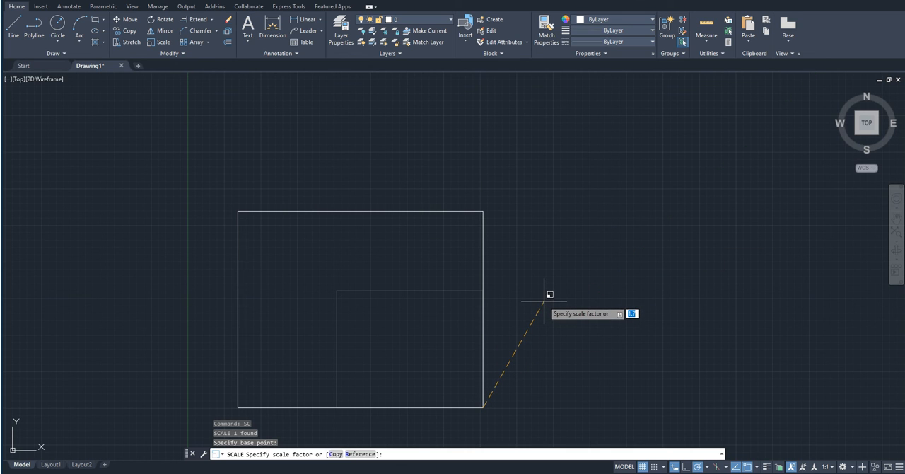
text(2)
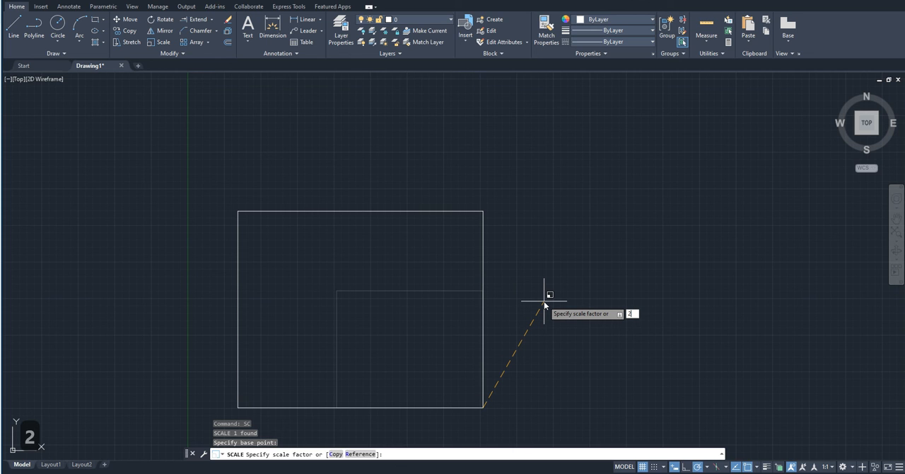
key(Return)
- Scale the rectangle by reference about its lower-right corner, using its right edge as the reference length and 200 as the new length
scroll(561, 360, down, 1)
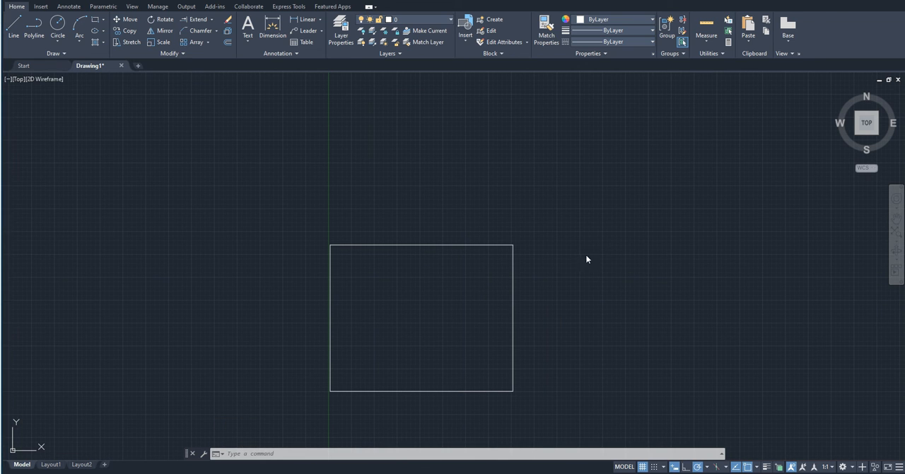
mouse_move(470, 333)
middle_down()
mouse_move(531, 337)
mouse_move(482, 356)
mouse_move(502, 304)
middle_up()
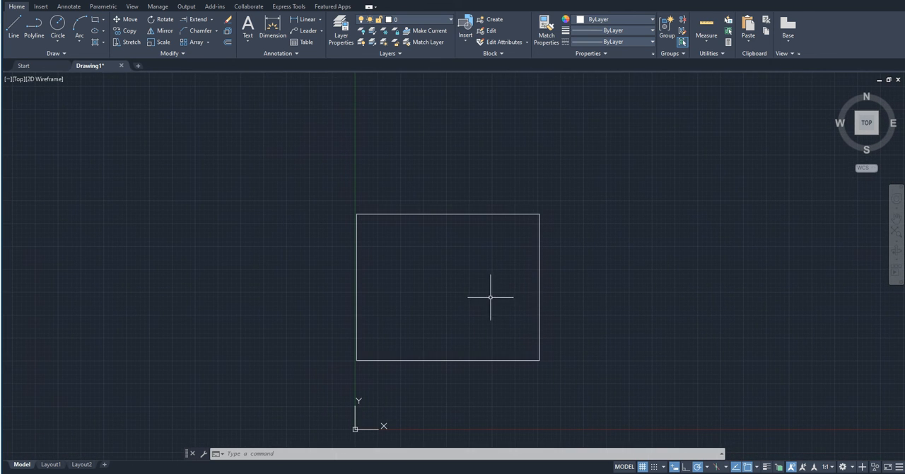
scroll(499, 352, up, 2)
middle_drag(509, 359, 482, 368)
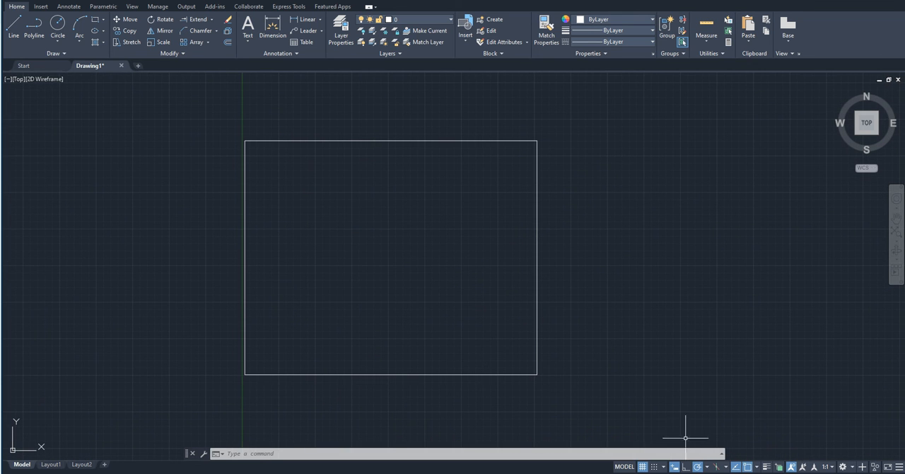
click(608, 393)
click(505, 325)
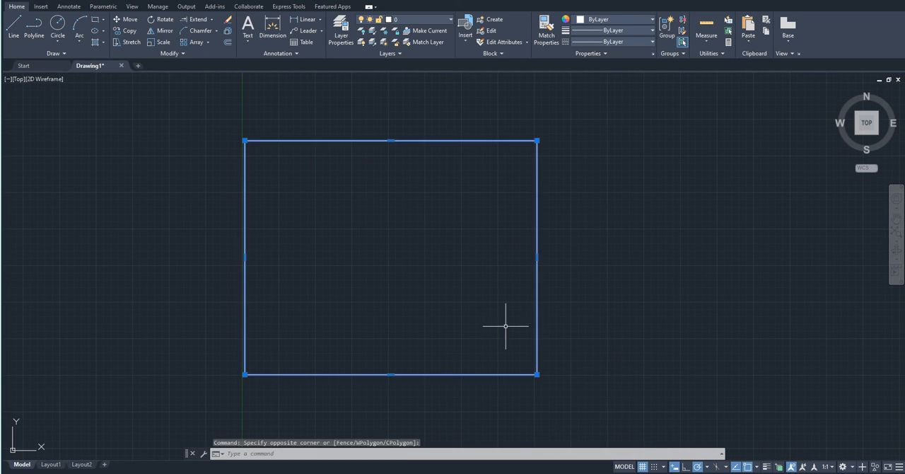
text(sc)
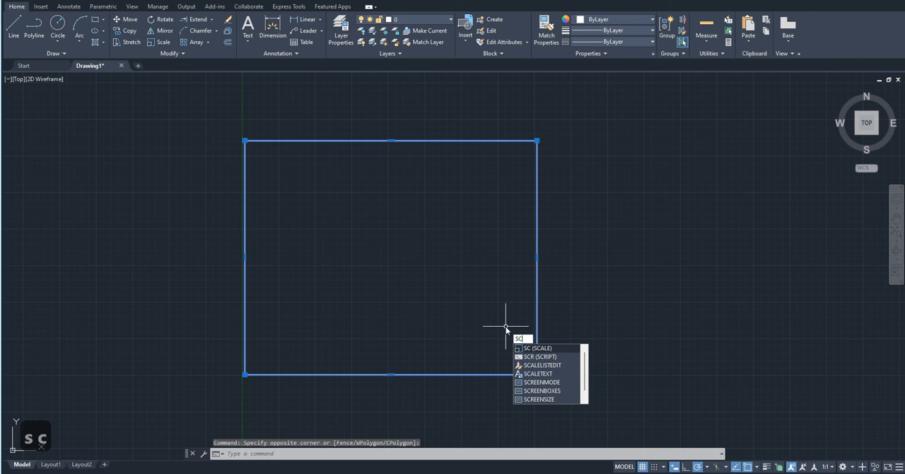
key(Return)
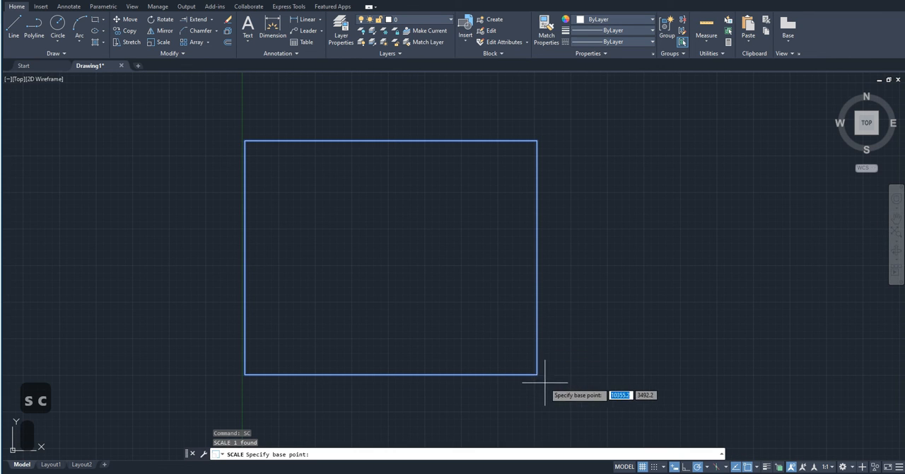
click(537, 373)
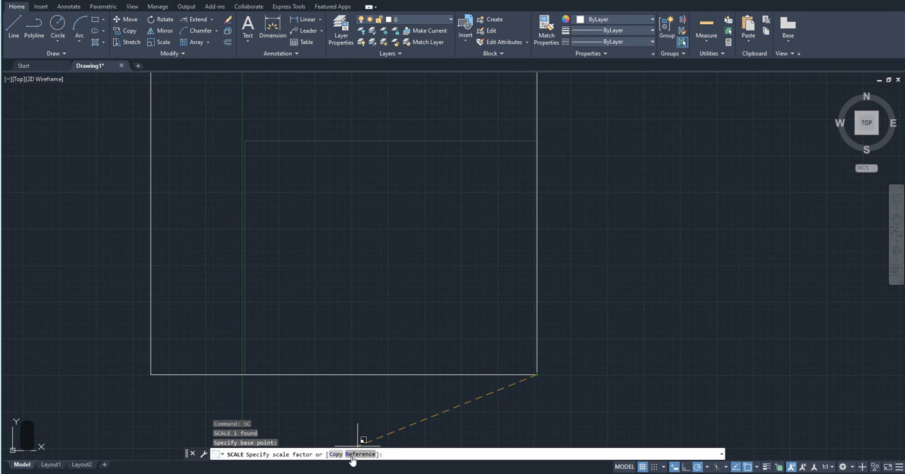
text(r)
key(Return)
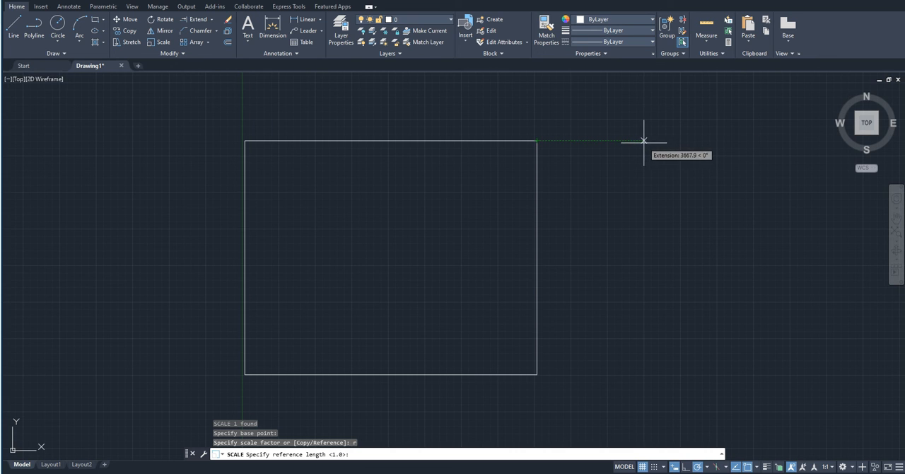
click(536, 374)
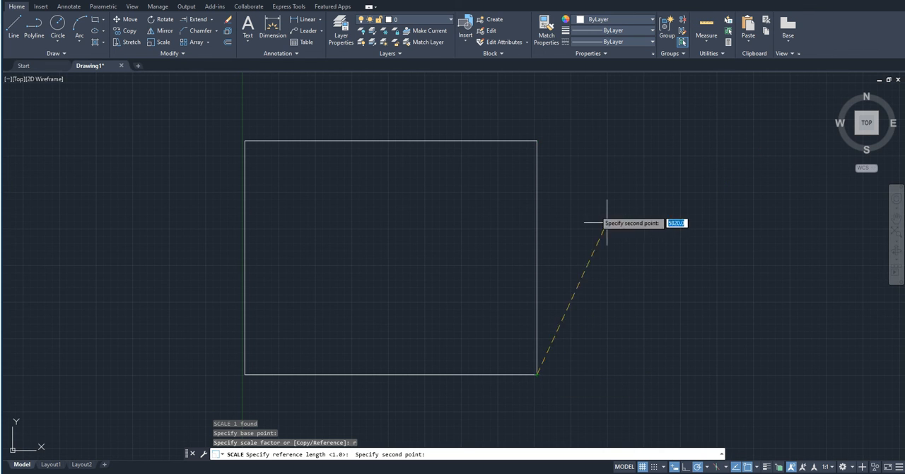
click(537, 139)
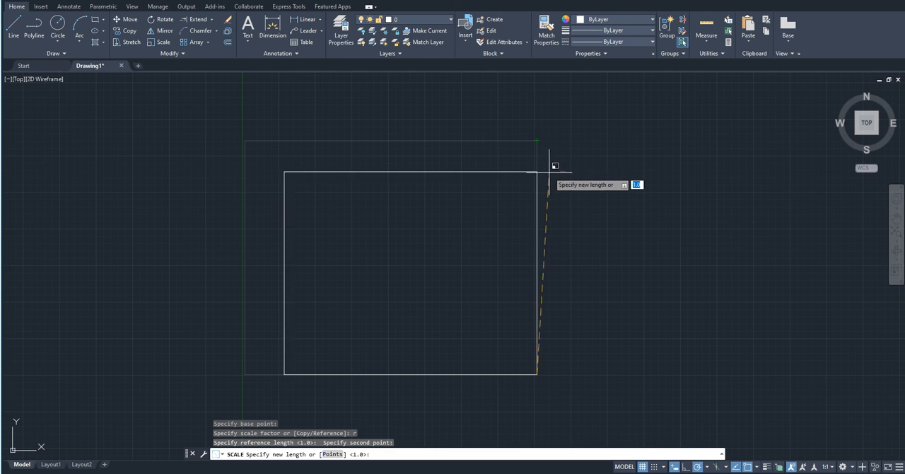
text(200)
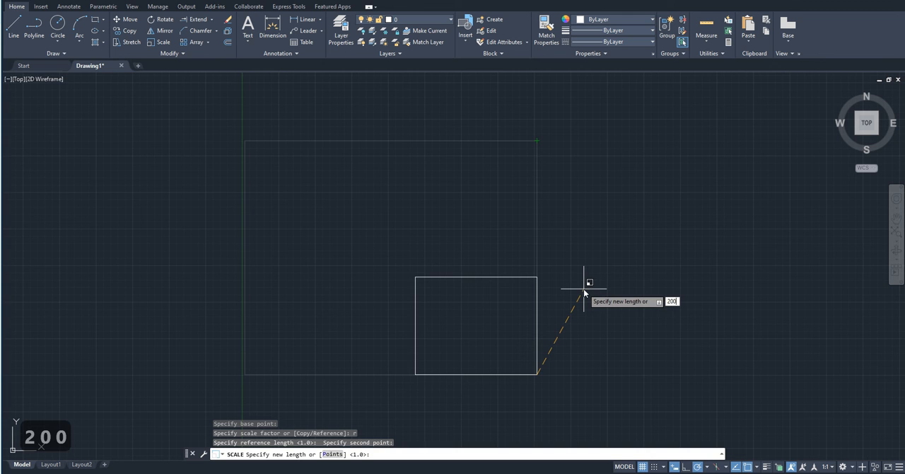
key(Return)
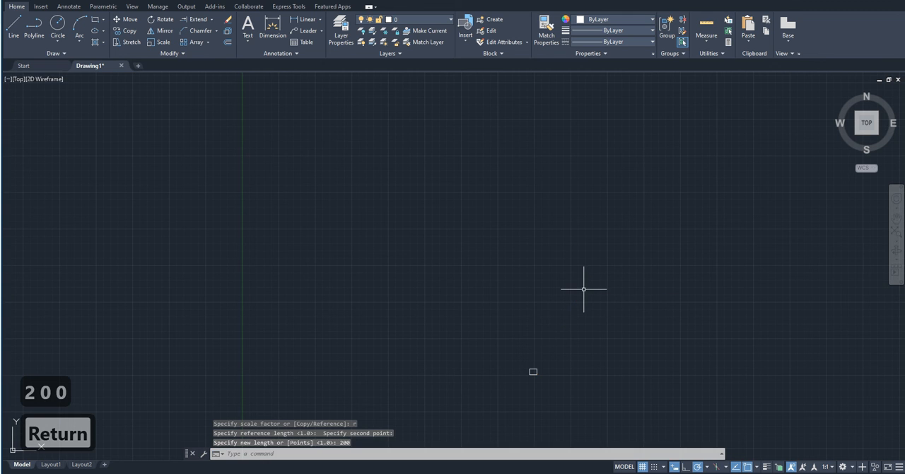
scroll(549, 375, down, 5)
scroll(485, 390, up, 4)
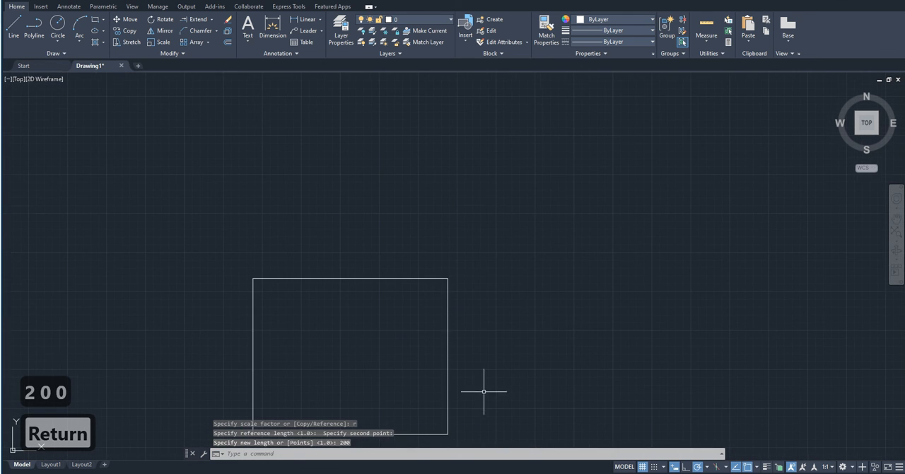
middle_drag(469, 262, 484, 193)
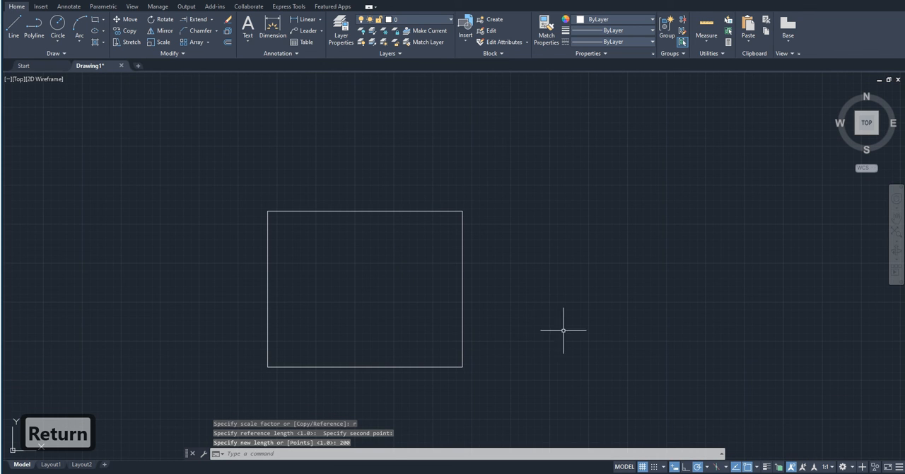
click(503, 339)
click(389, 318)
scroll(672, 253, down, 2)
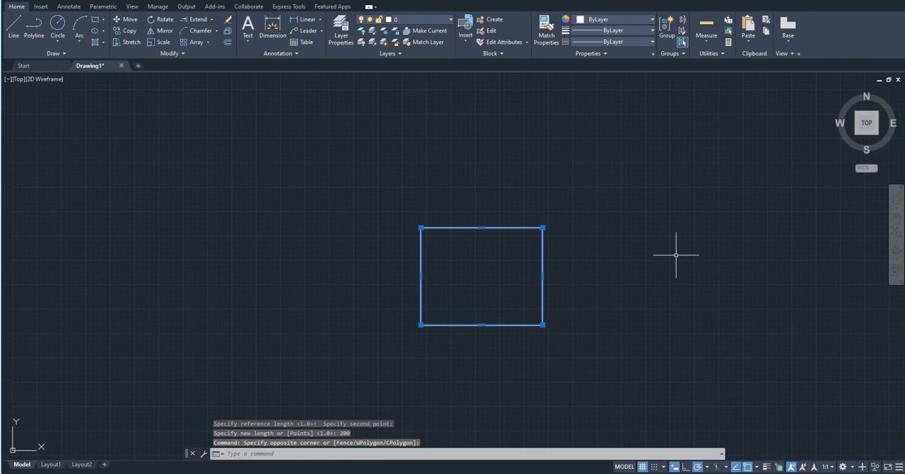
key(Escape)
text(sc)
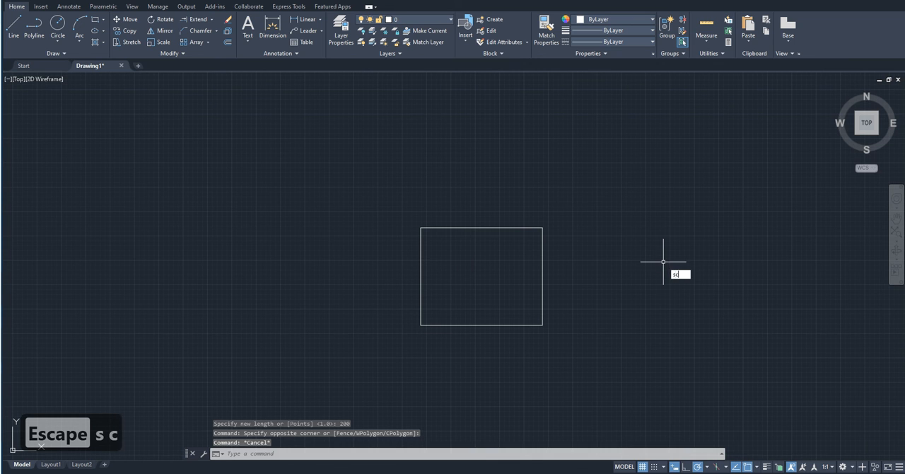
key(Return)
key(Escape)
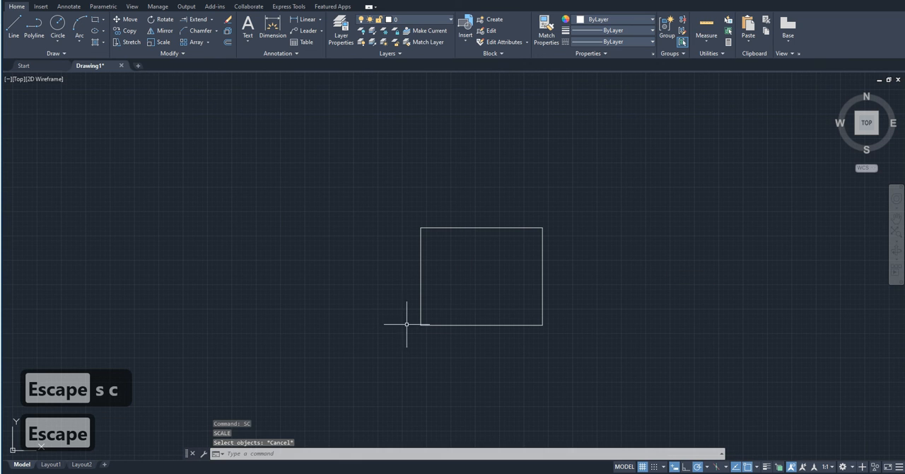
- Start a distance measurement from the rectangle's upper-right corner and leave it without a second point
middle_drag(469, 368, 410, 382)
scroll(453, 315, up, 4)
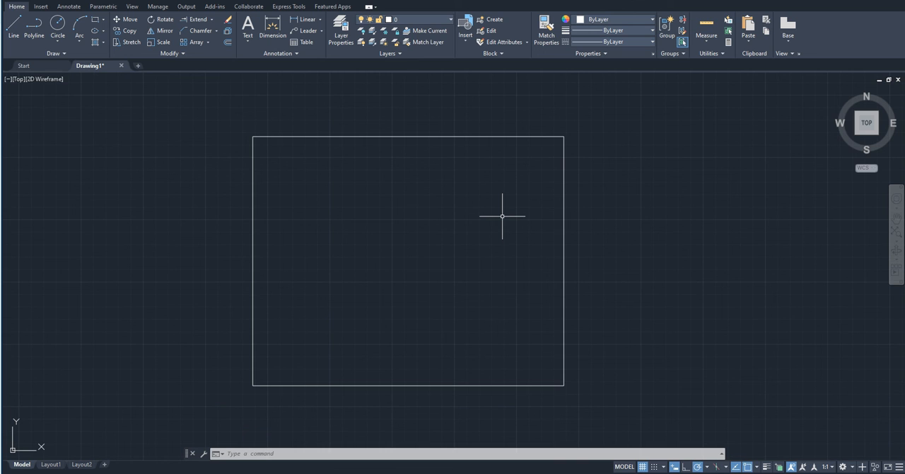
text(di)
key(Return)
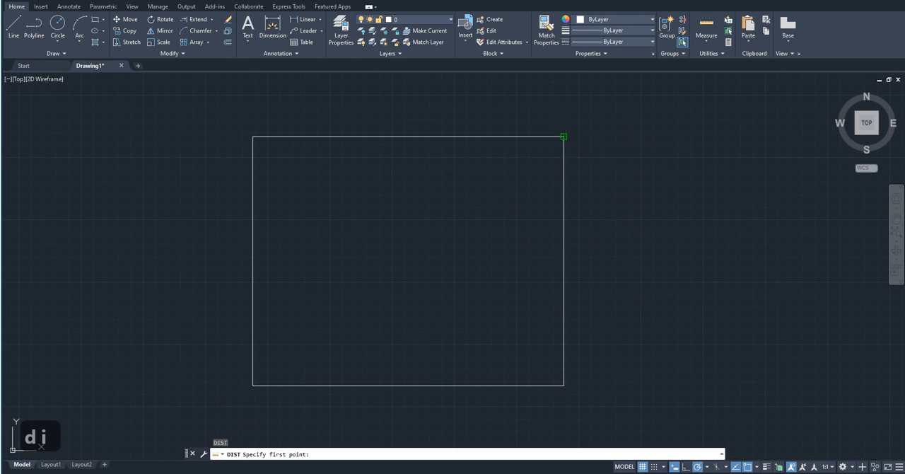
click(564, 137)
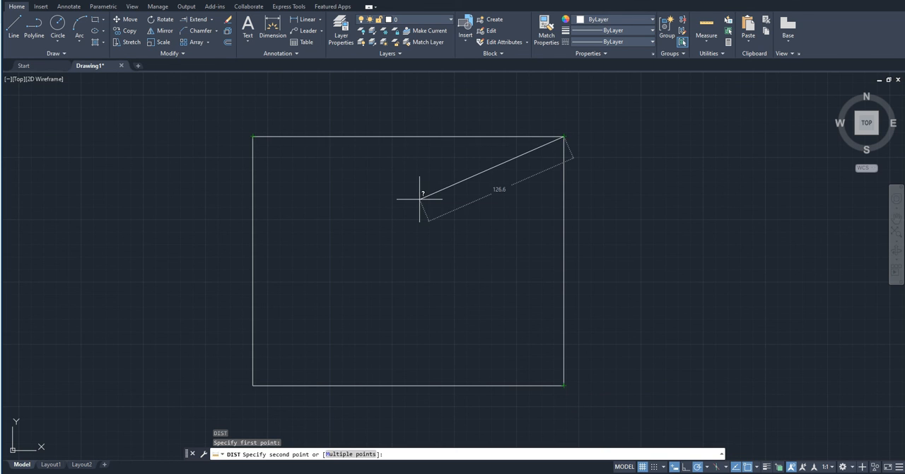
key(Escape)
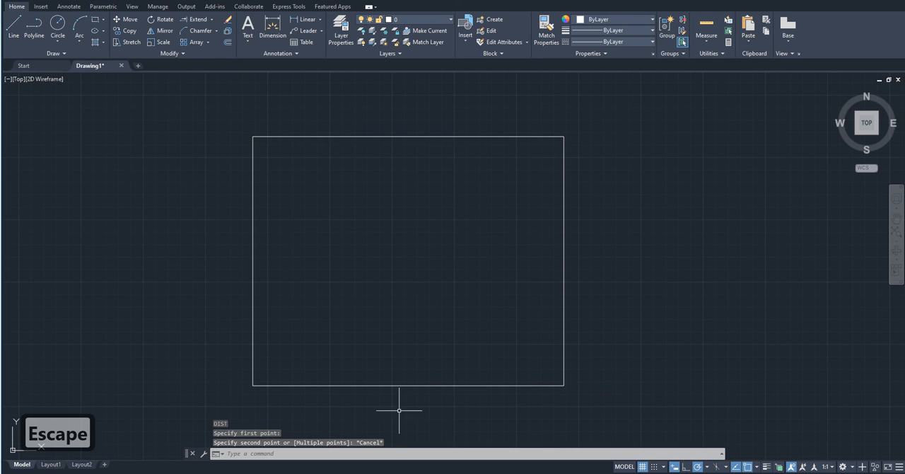